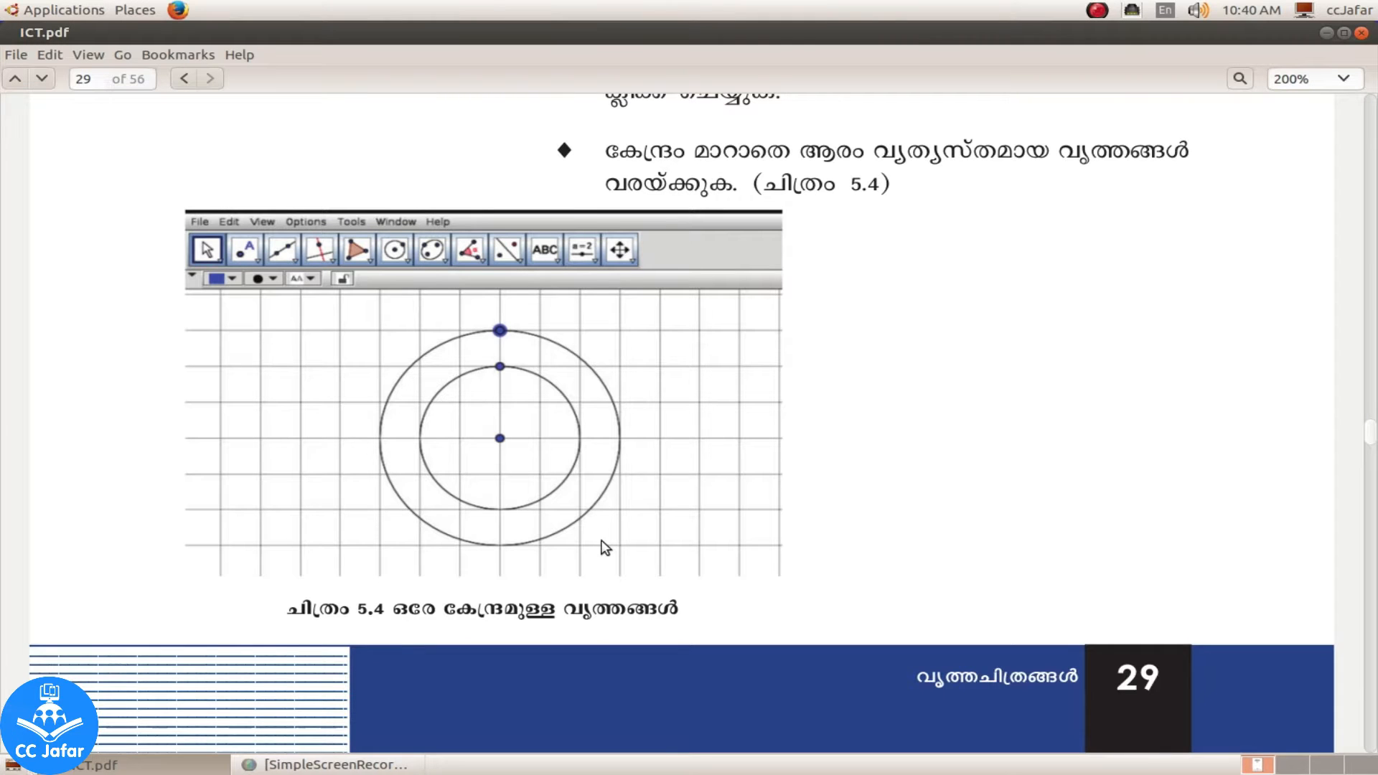
# Step: Go to the circle-flower activity 5.2 on page 30 of ICT.pdf, and launch GeoGebra from the Education applications
pyautogui.scroll(-15, 605, 547)
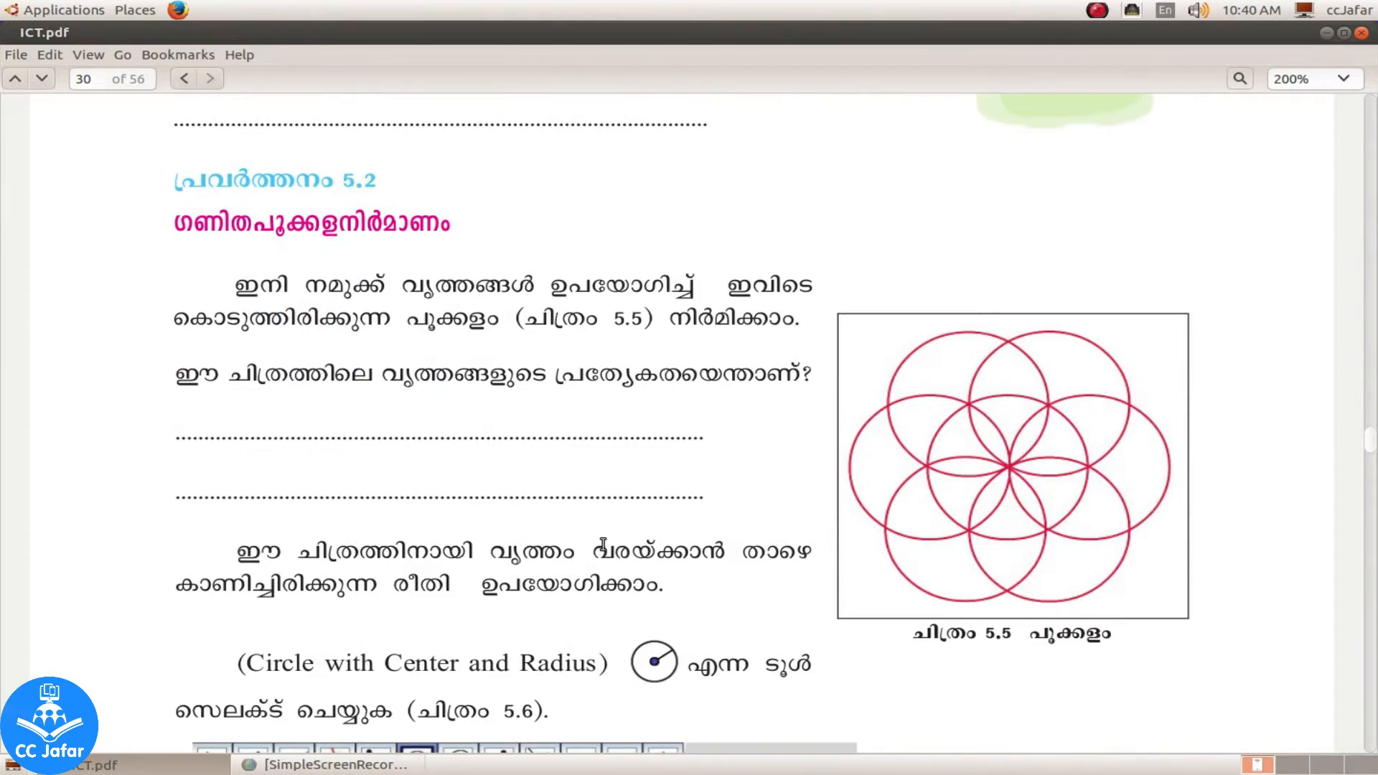
pyautogui.scroll(-2, 602, 545)
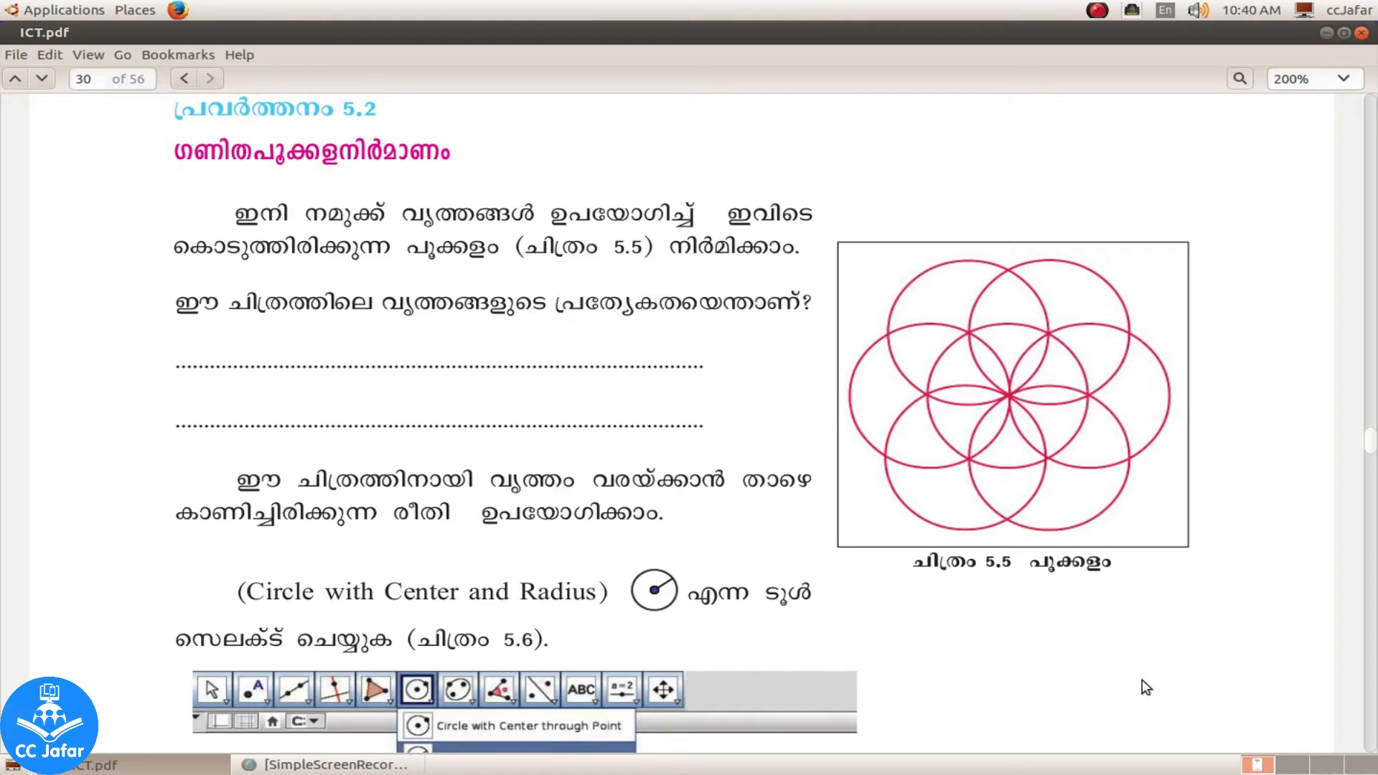
pyautogui.click(97, 766)
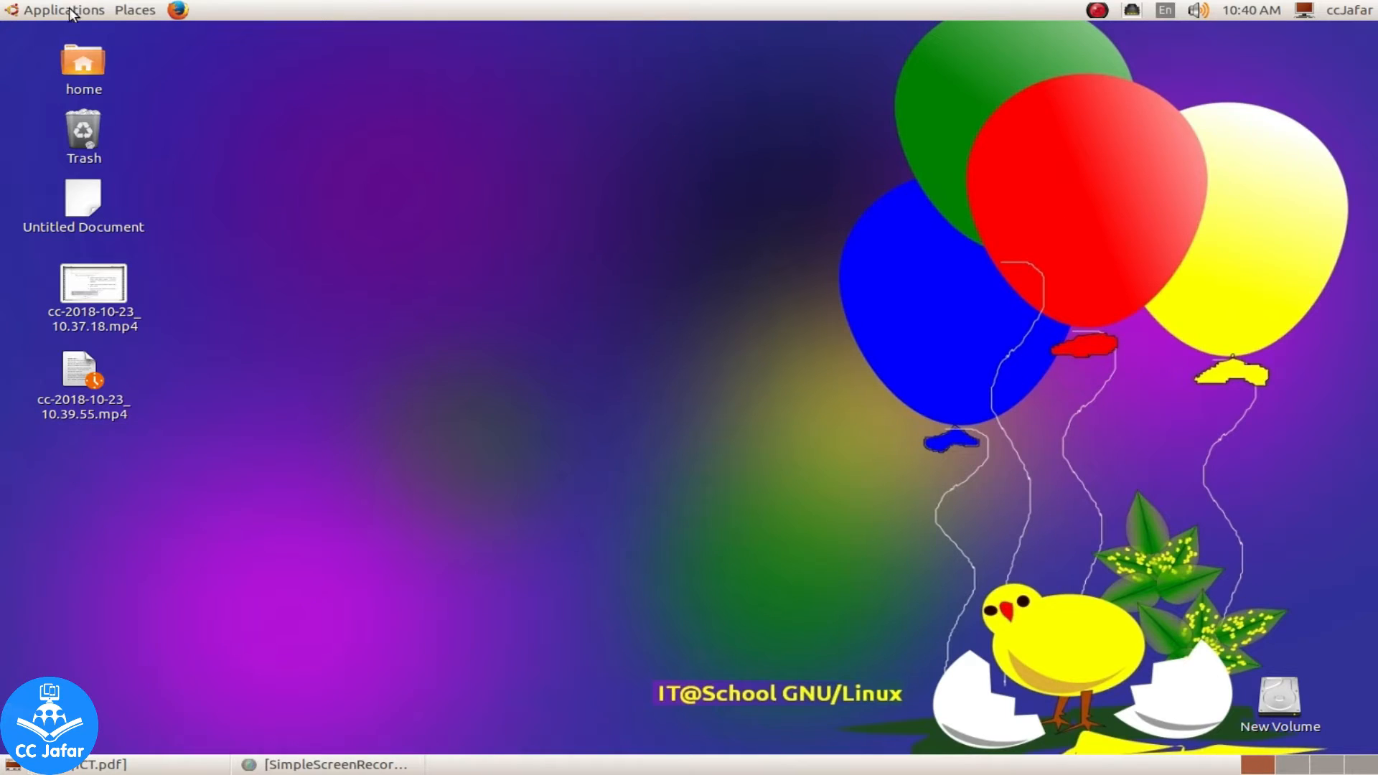
pyautogui.click(72, 14)
pyautogui.moveTo(76, 79)
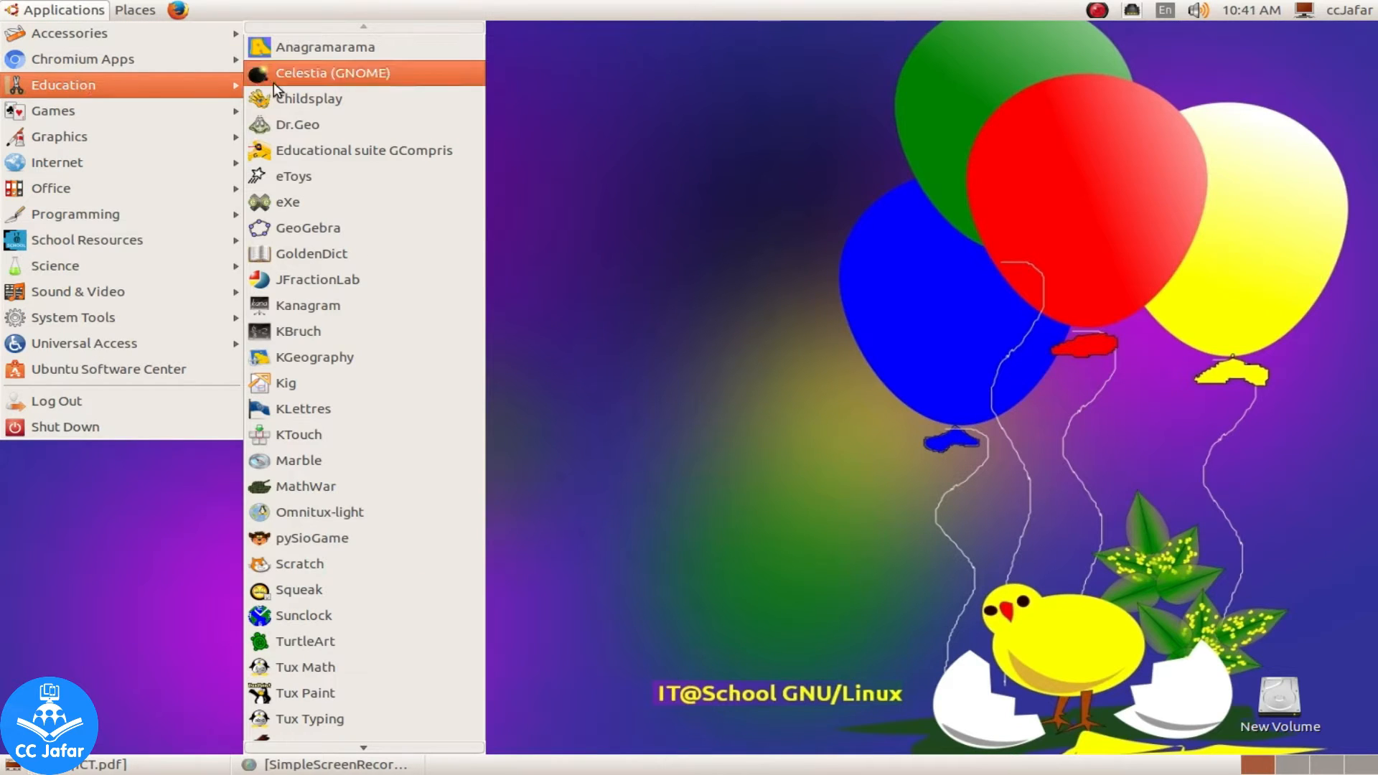
pyautogui.click(295, 234)
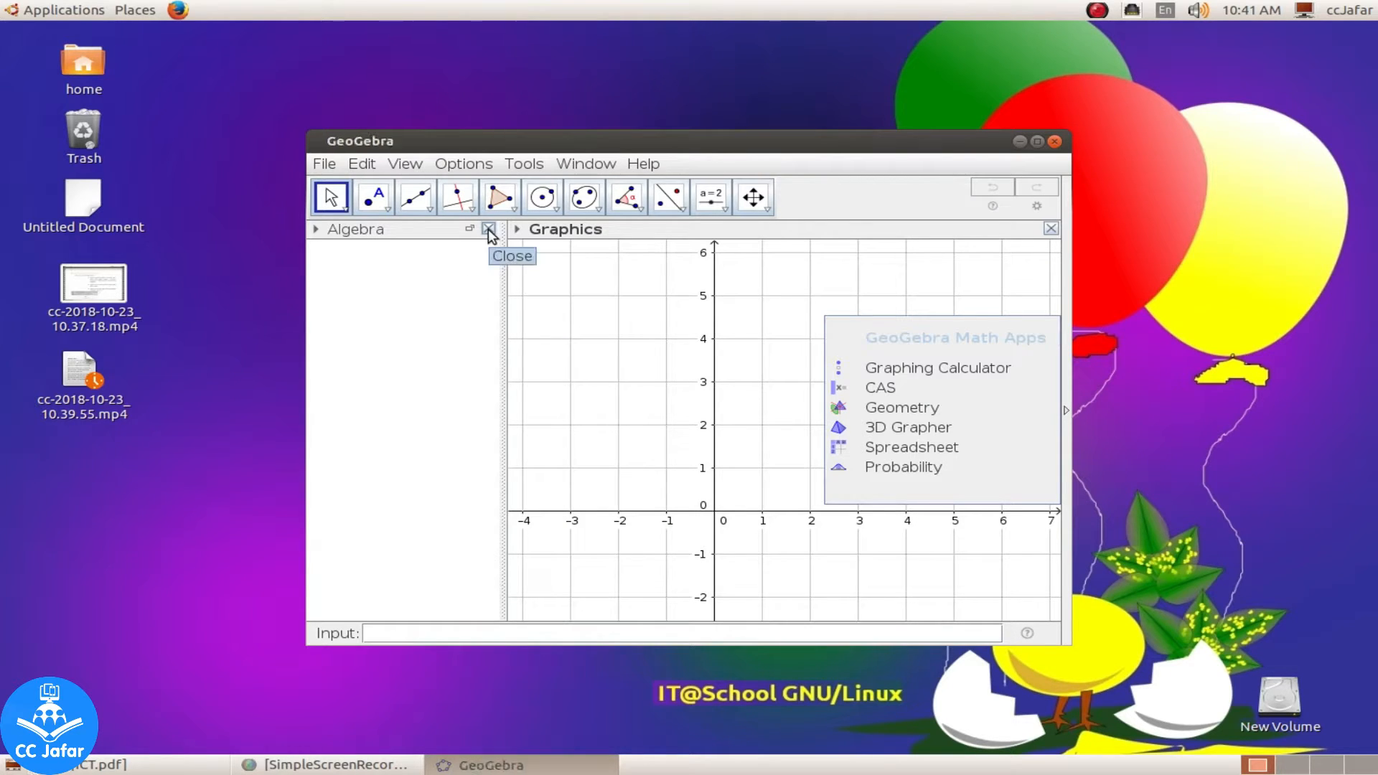
# Step: Reduce the maximized GeoGebra workspace to a plain grid without the Algebra view or coordinate axes
pyautogui.click(488, 230)
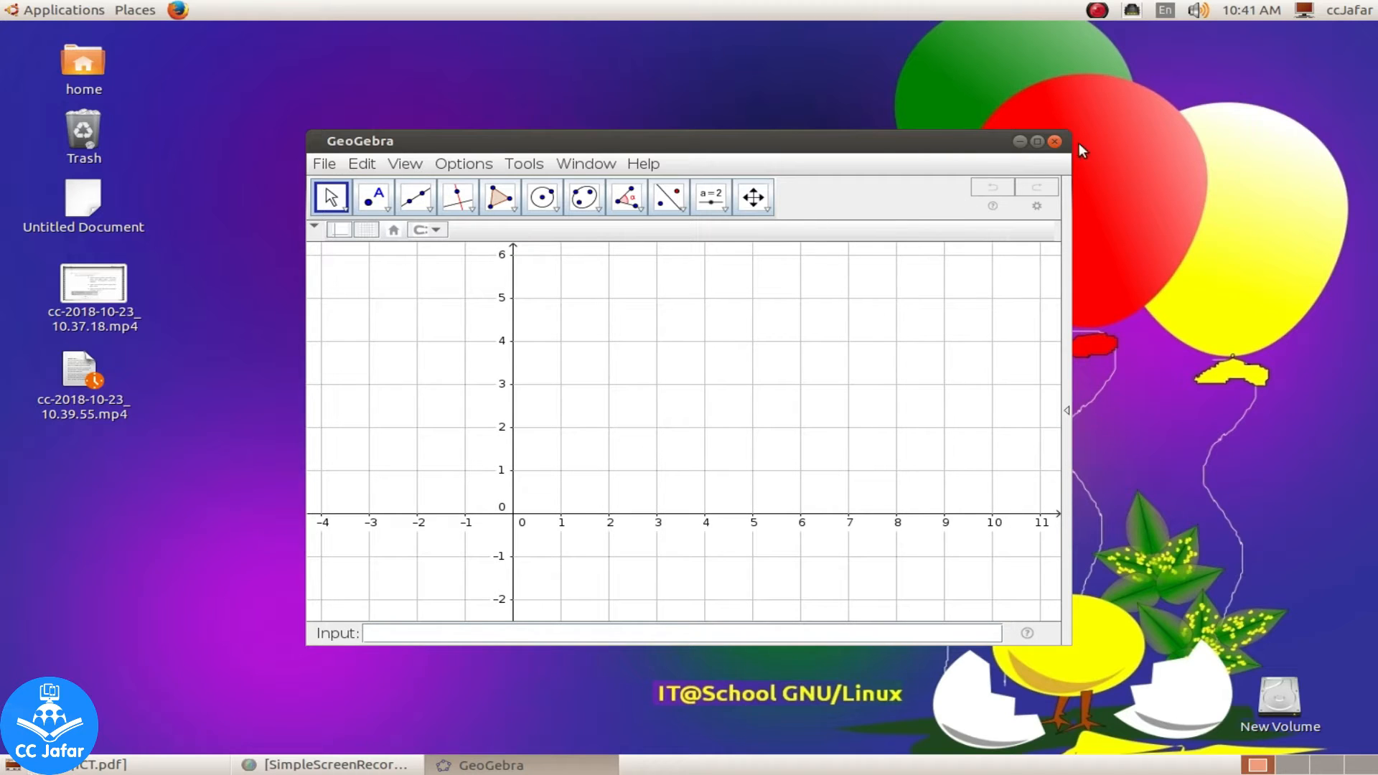
pyautogui.click(1038, 142)
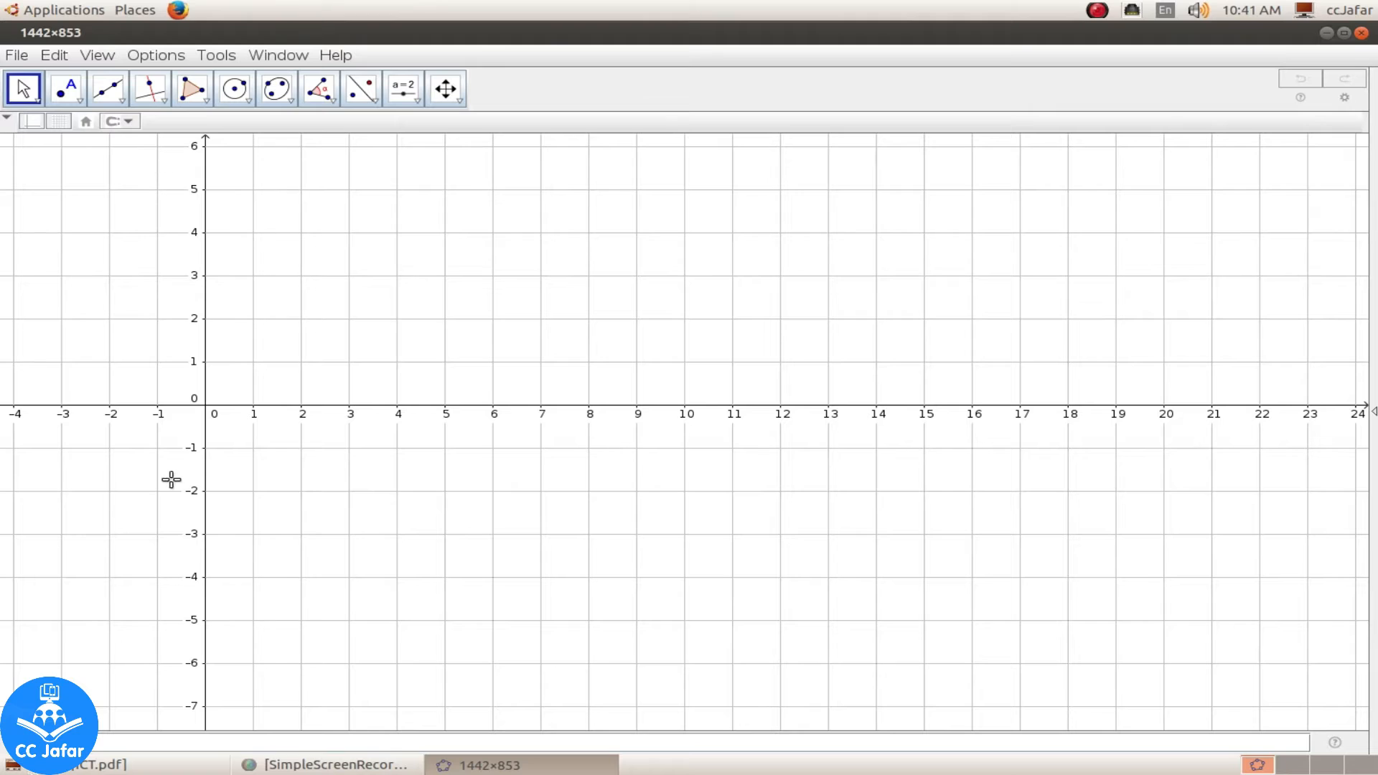
pyautogui.click(29, 123)
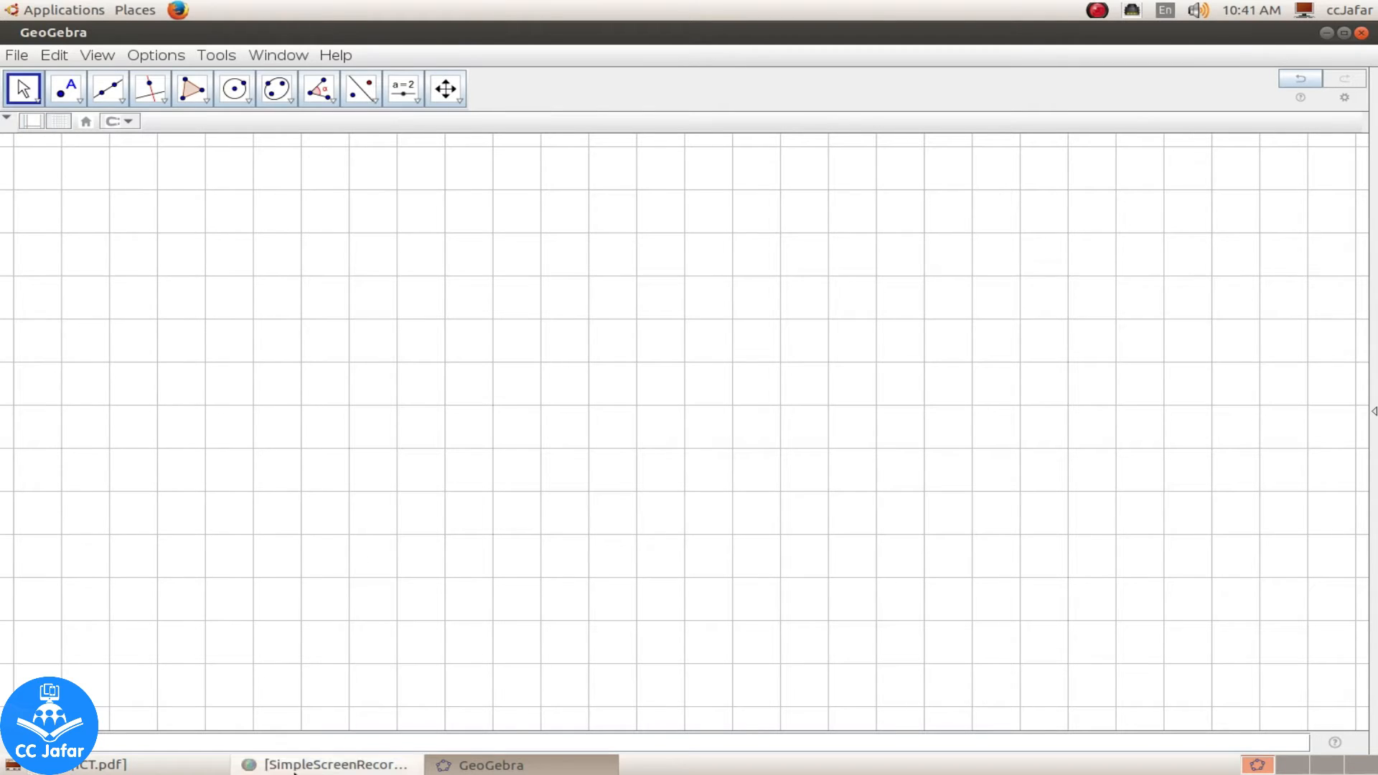
# Step: Consult Figure 5.6 in ICT.pdf, and activate the Circle with Center and Radius tool in GeoGebra
pyautogui.click(119, 765)
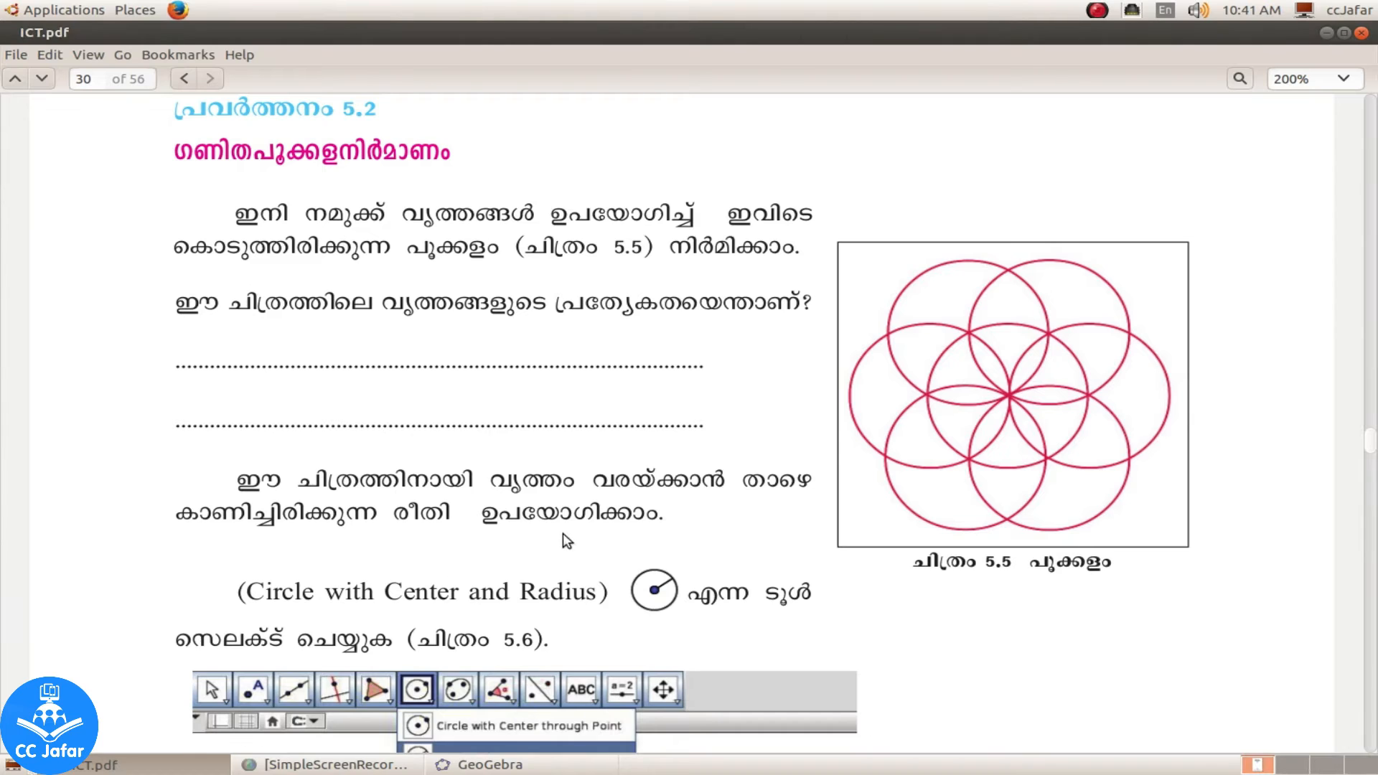
pyautogui.scroll(-5, 566, 536)
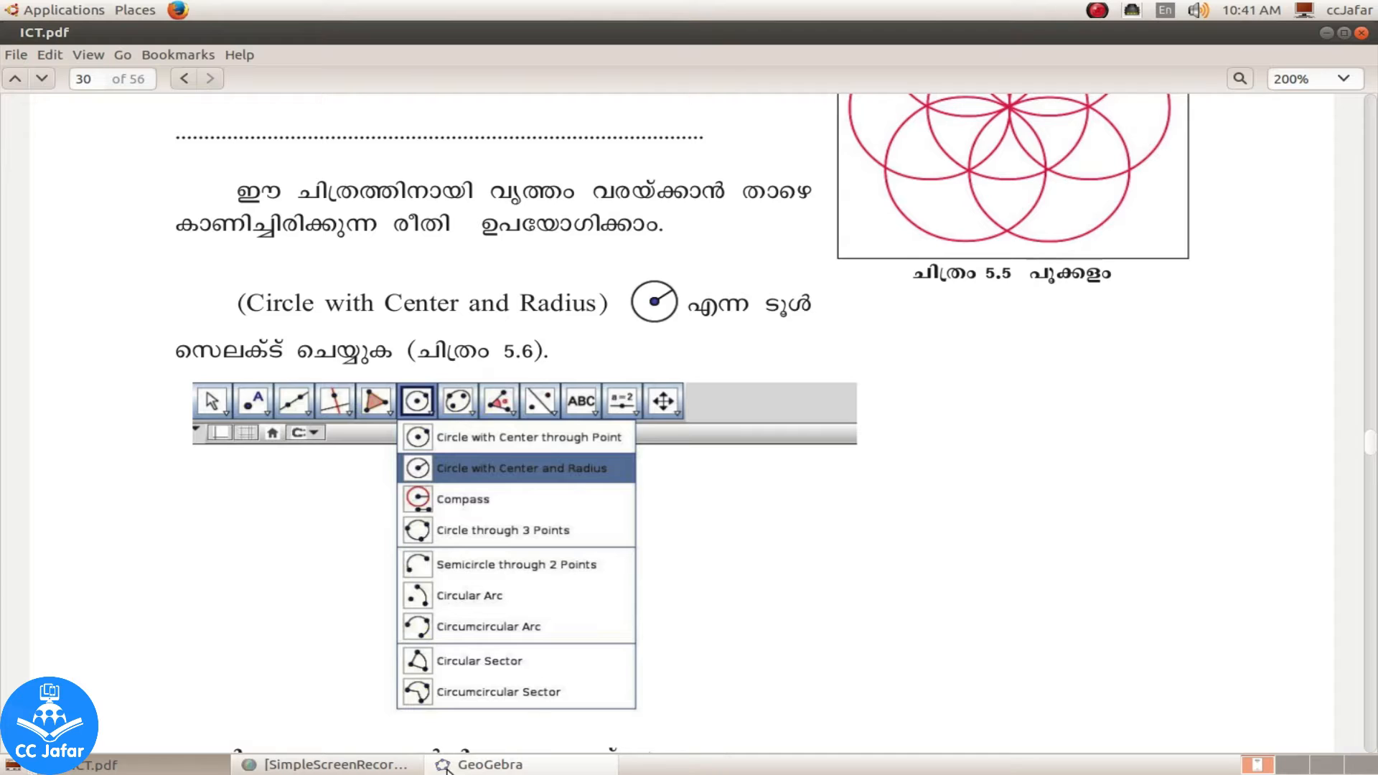
pyautogui.click(475, 767)
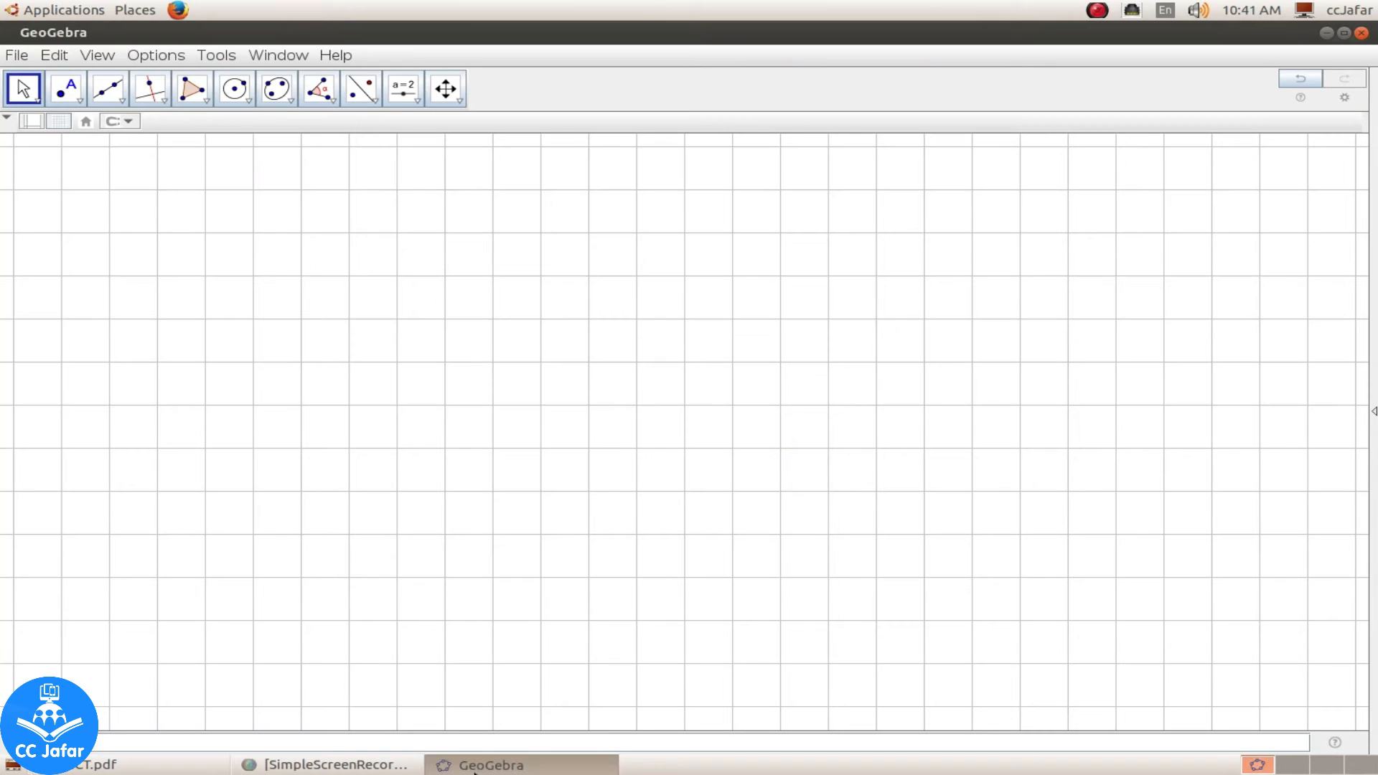
pyautogui.click(248, 101)
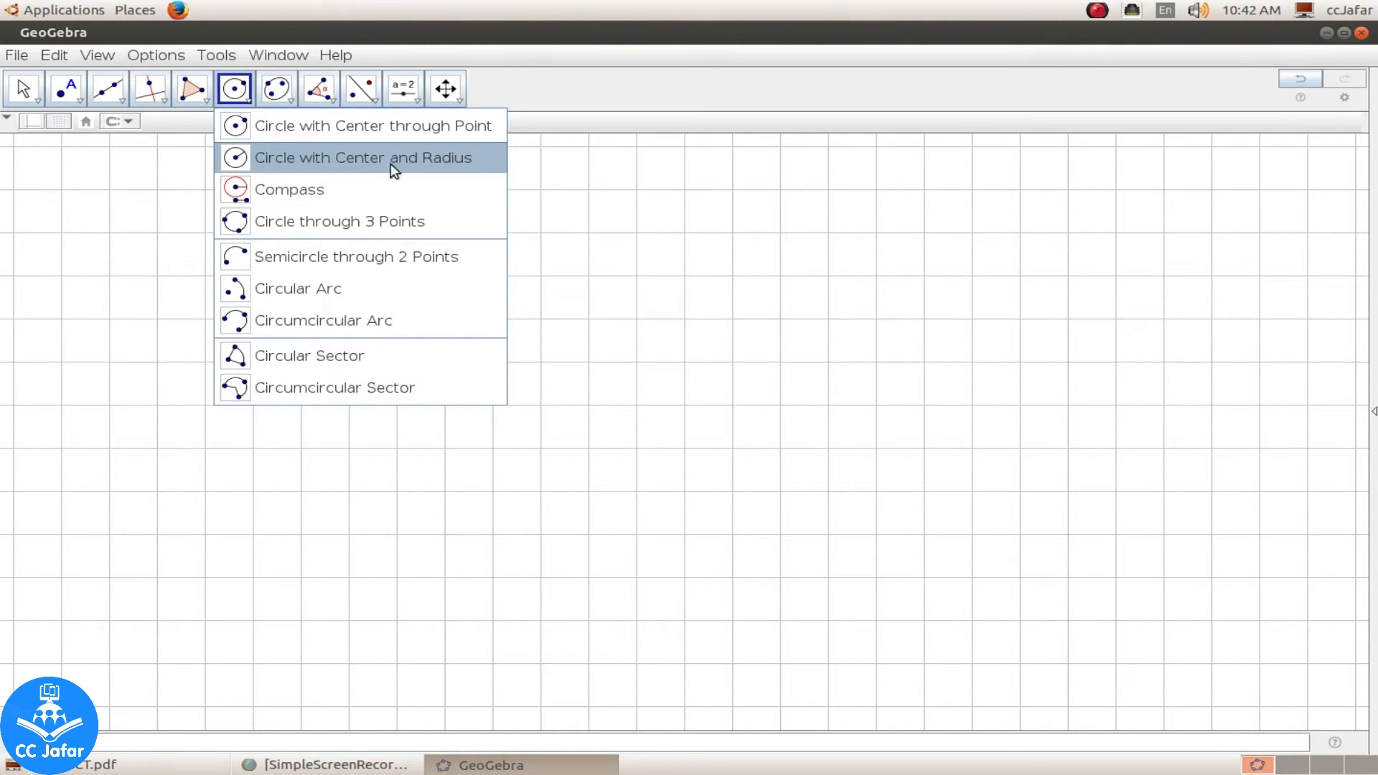
pyautogui.click(364, 159)
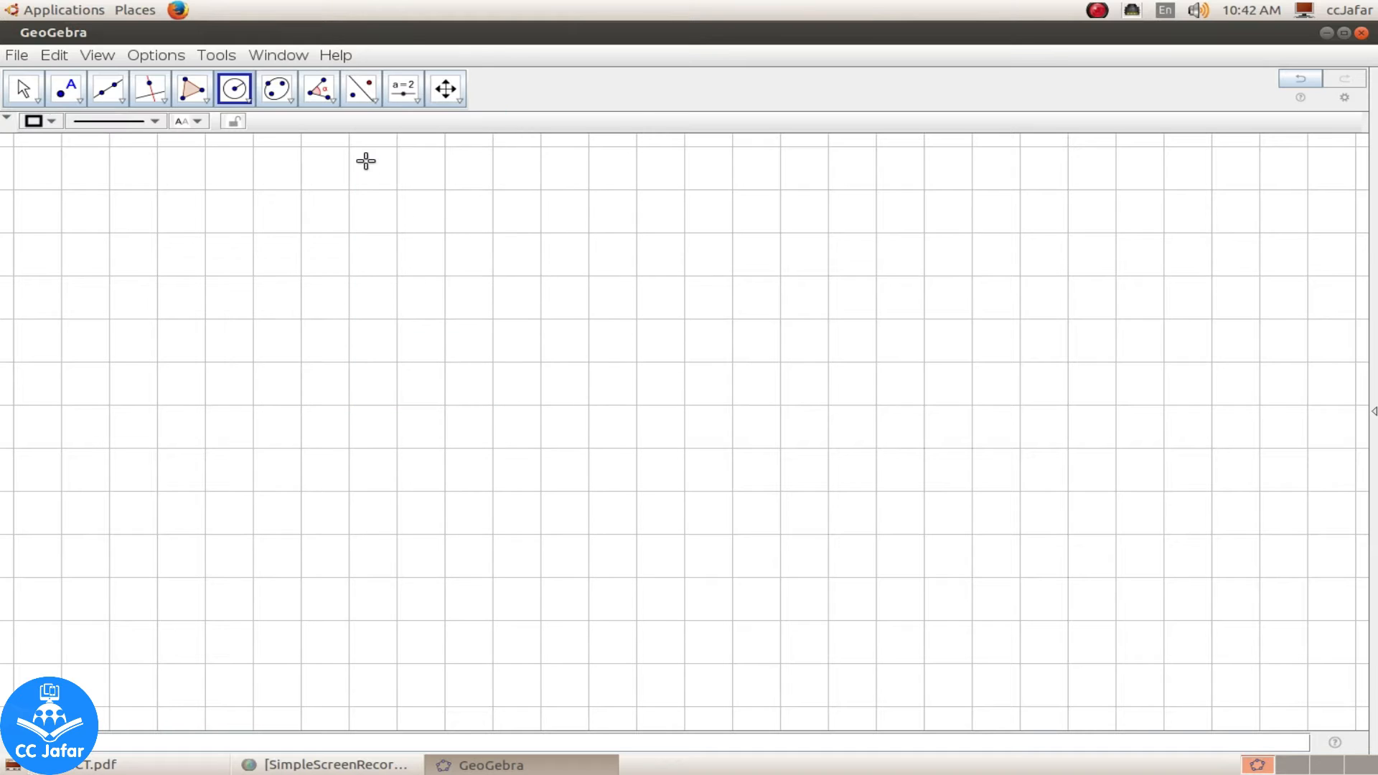
# Step: Check Figure 5.7 in ICT.pdf, and draw a circle of radius 3 centred on a grid point near the middle of the GeoGebra canvas
pyautogui.click(138, 765)
pyautogui.scroll(-10, 667, 554)
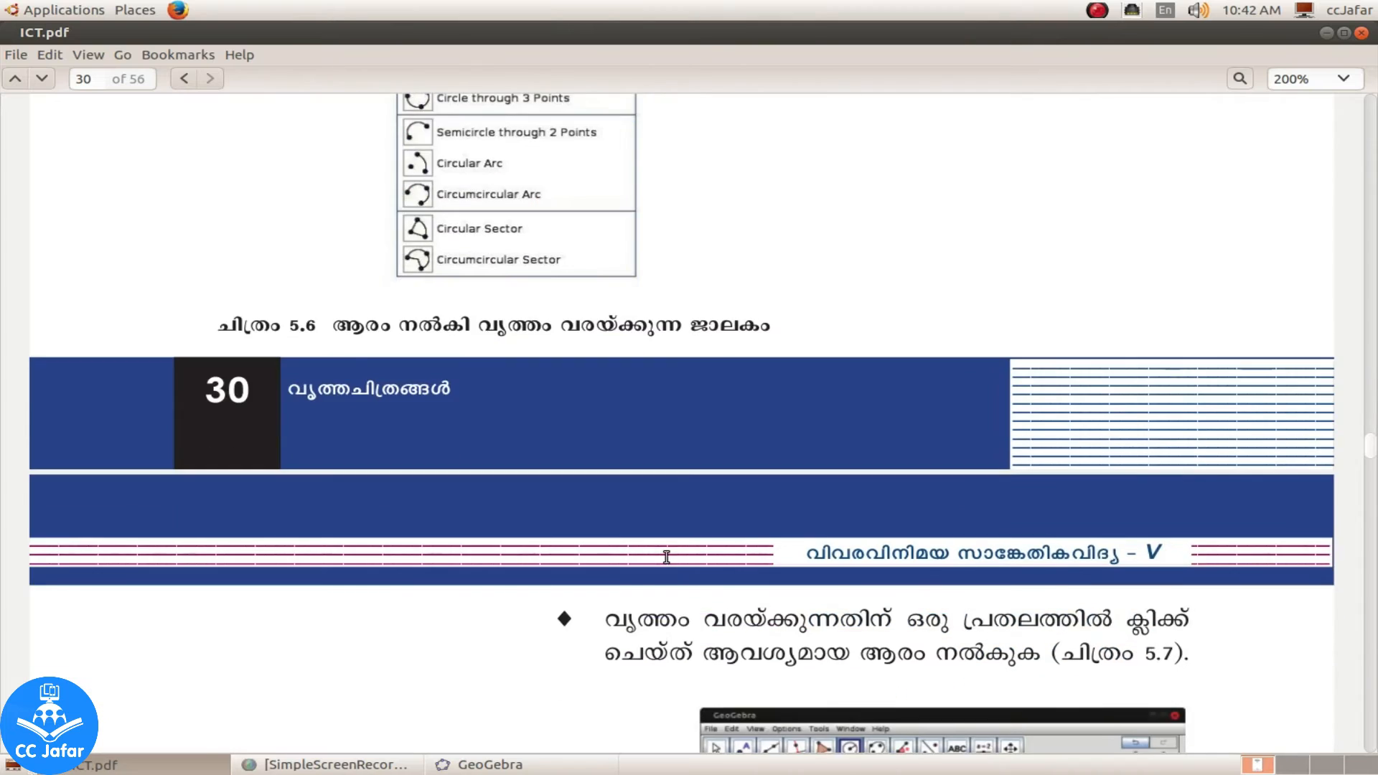
pyautogui.scroll(-1, 666, 567)
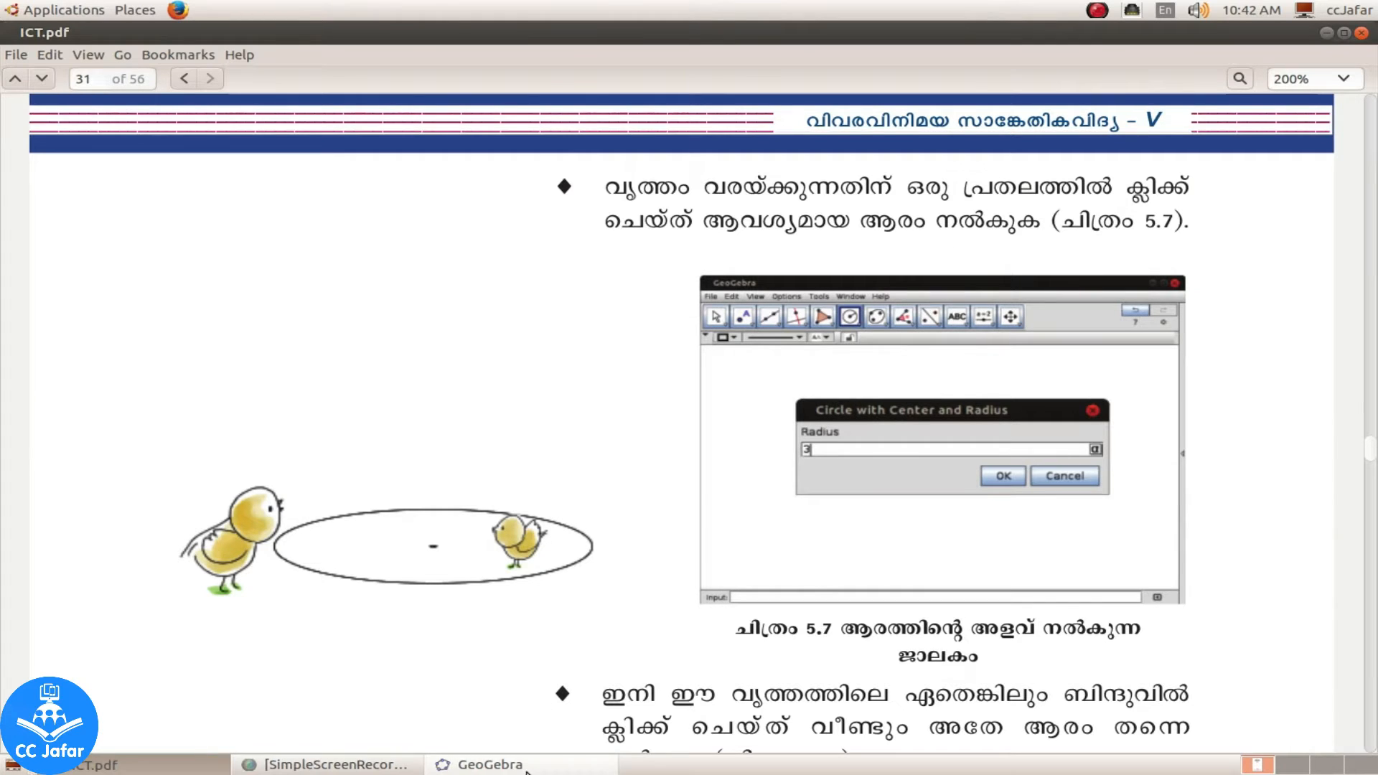
pyautogui.click(490, 764)
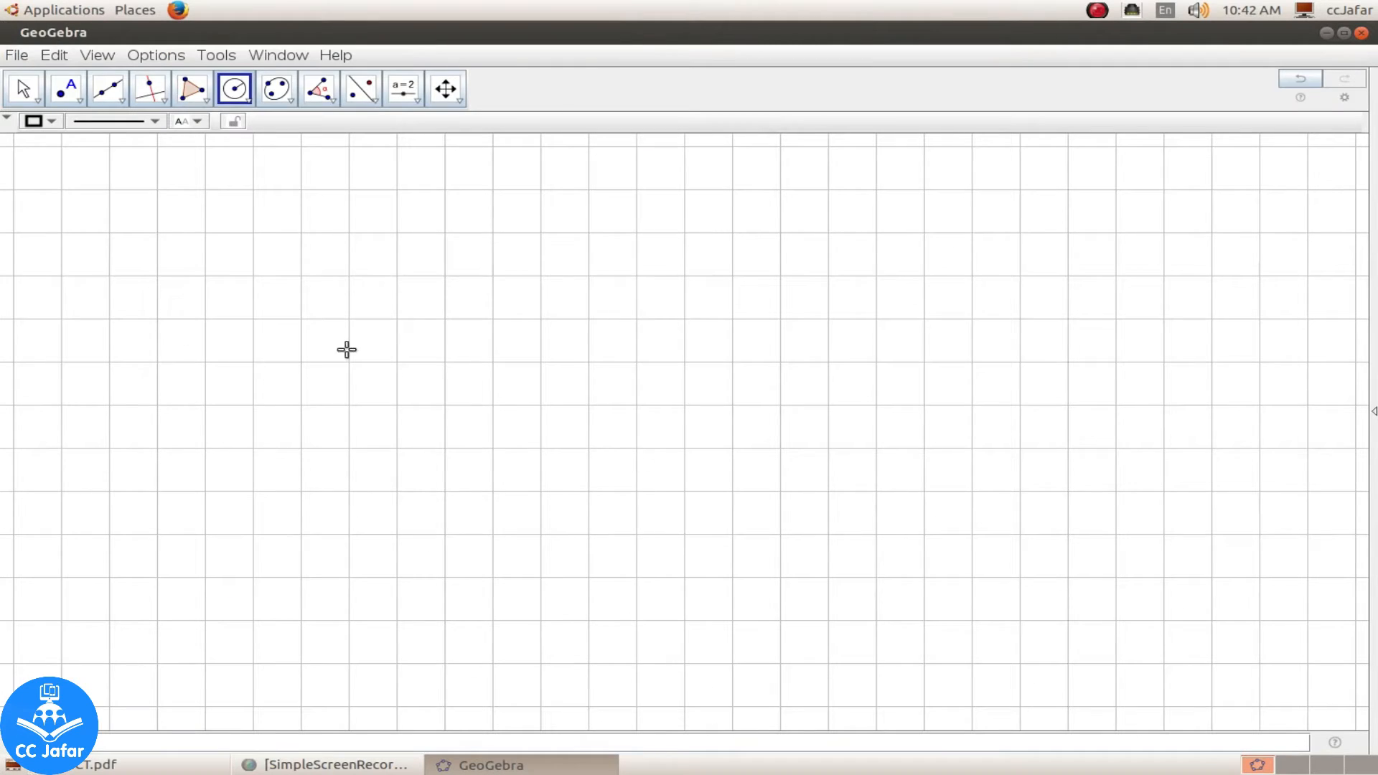
pyautogui.click(587, 448)
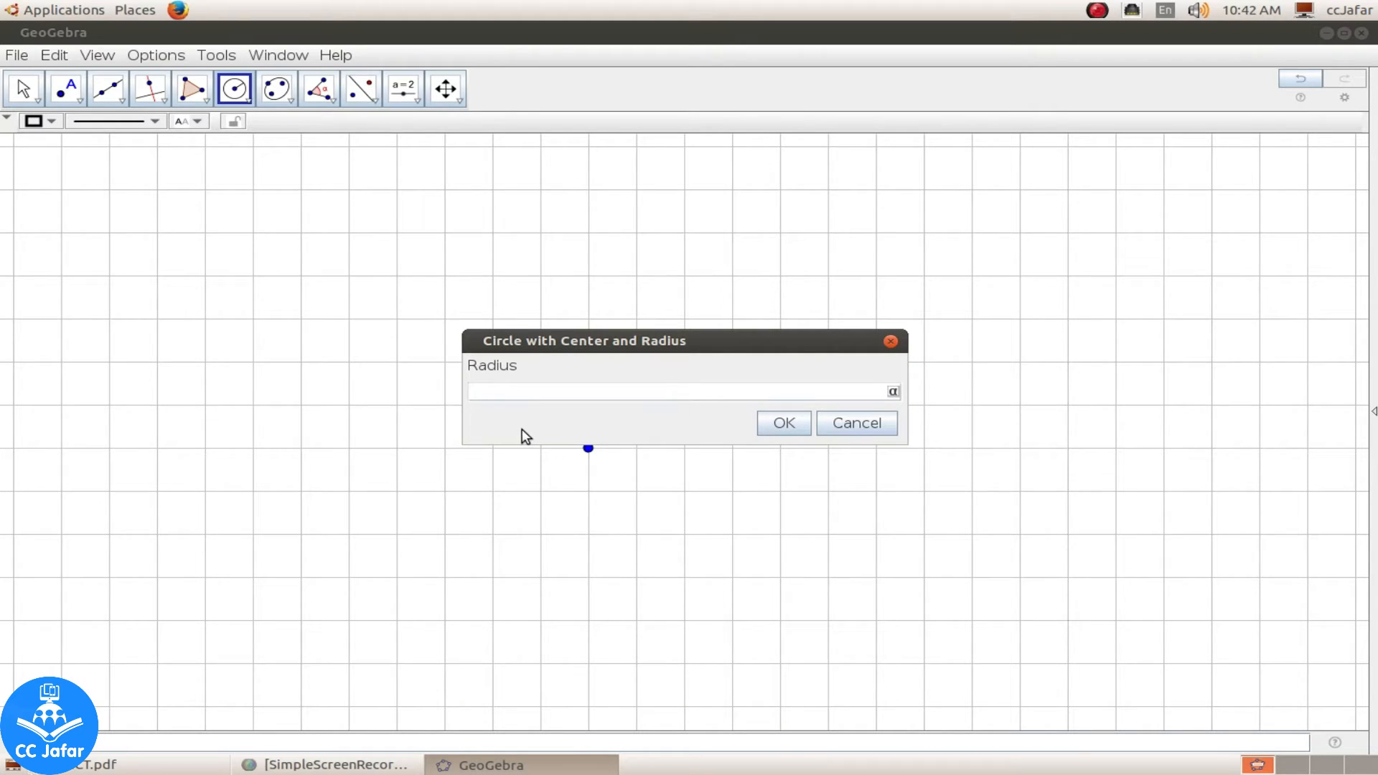
pyautogui.write('3')
pyautogui.click(784, 427)
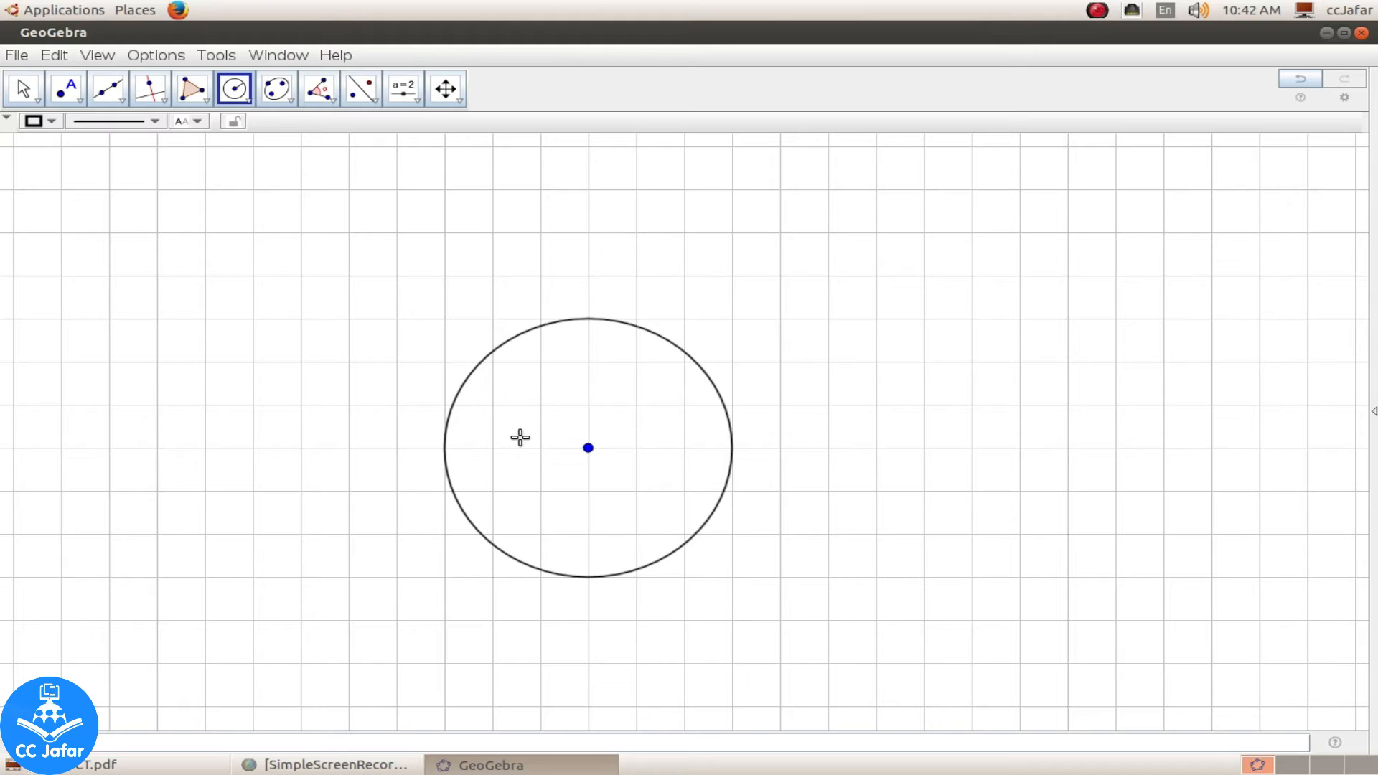
# Step: Review Figures 5.8 to 5.10 in ICT.pdf, and draw a second GeoGebra circle of radius 3 centred on the first circle's rightmost point
pyautogui.click(104, 765)
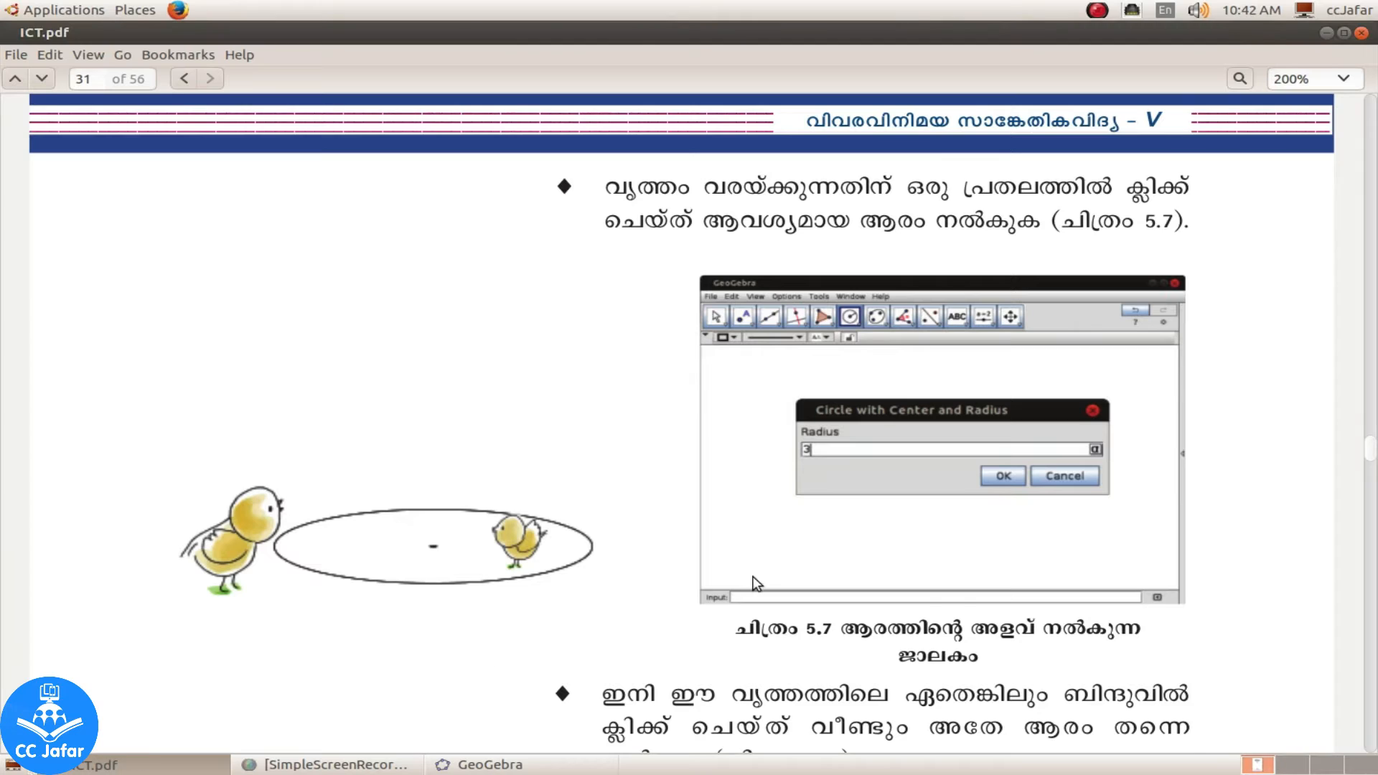
pyautogui.scroll(-8, 756, 583)
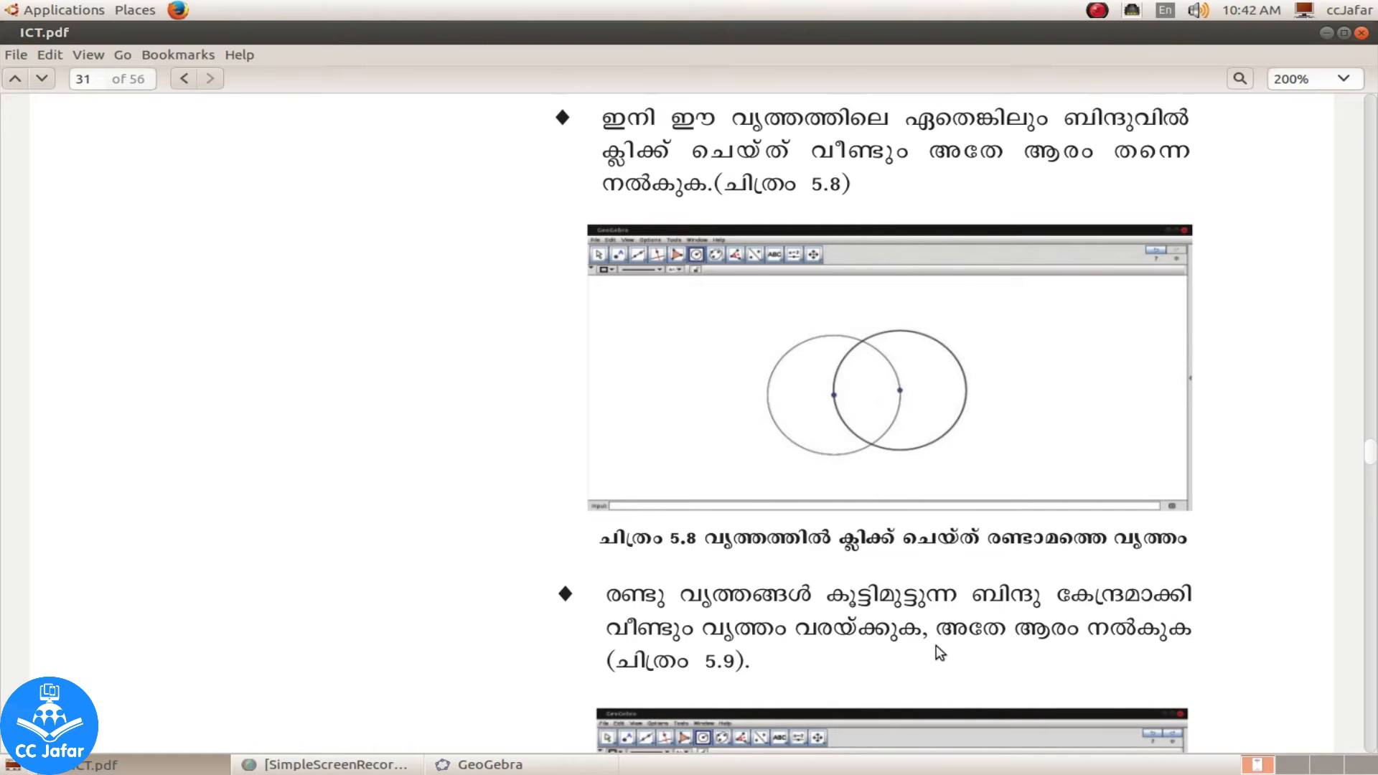
pyautogui.scroll(-10, 971, 648)
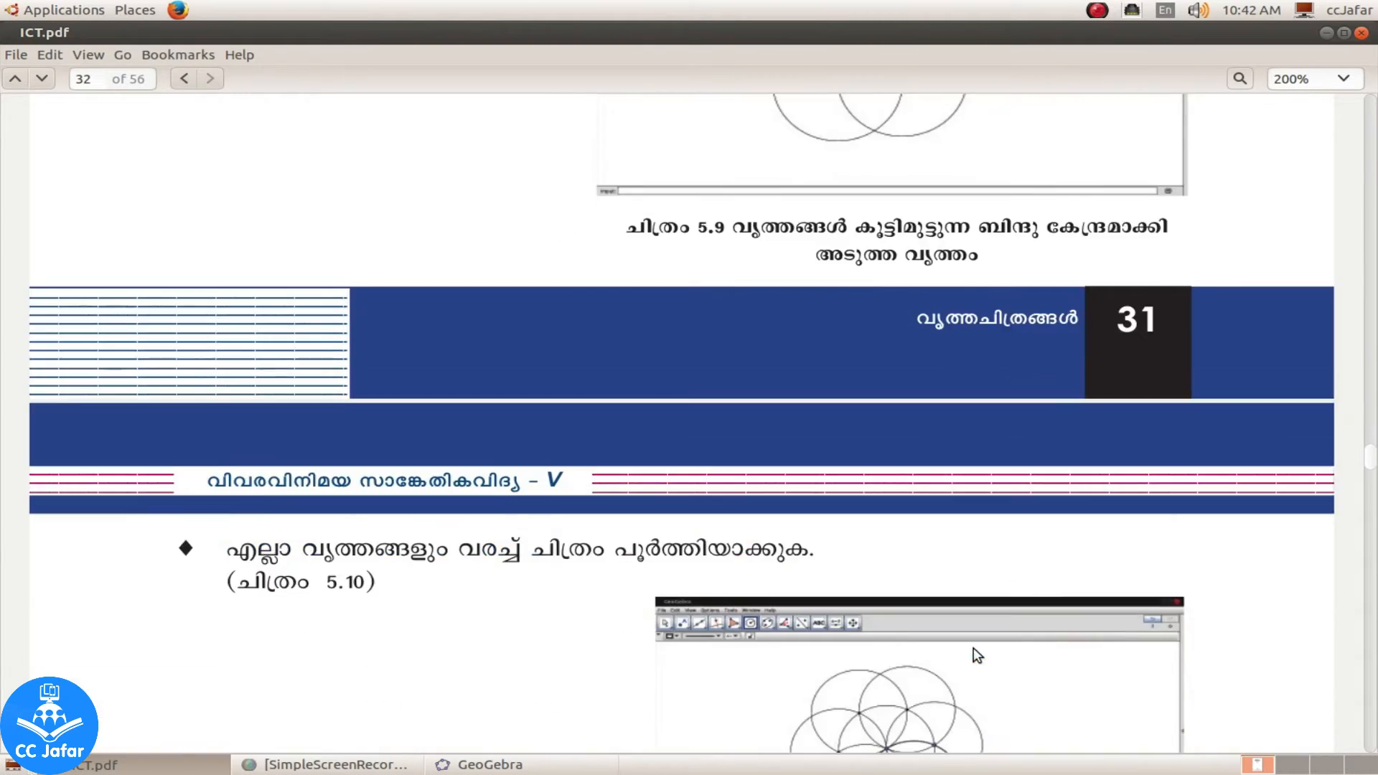
pyautogui.scroll(-3, 973, 647)
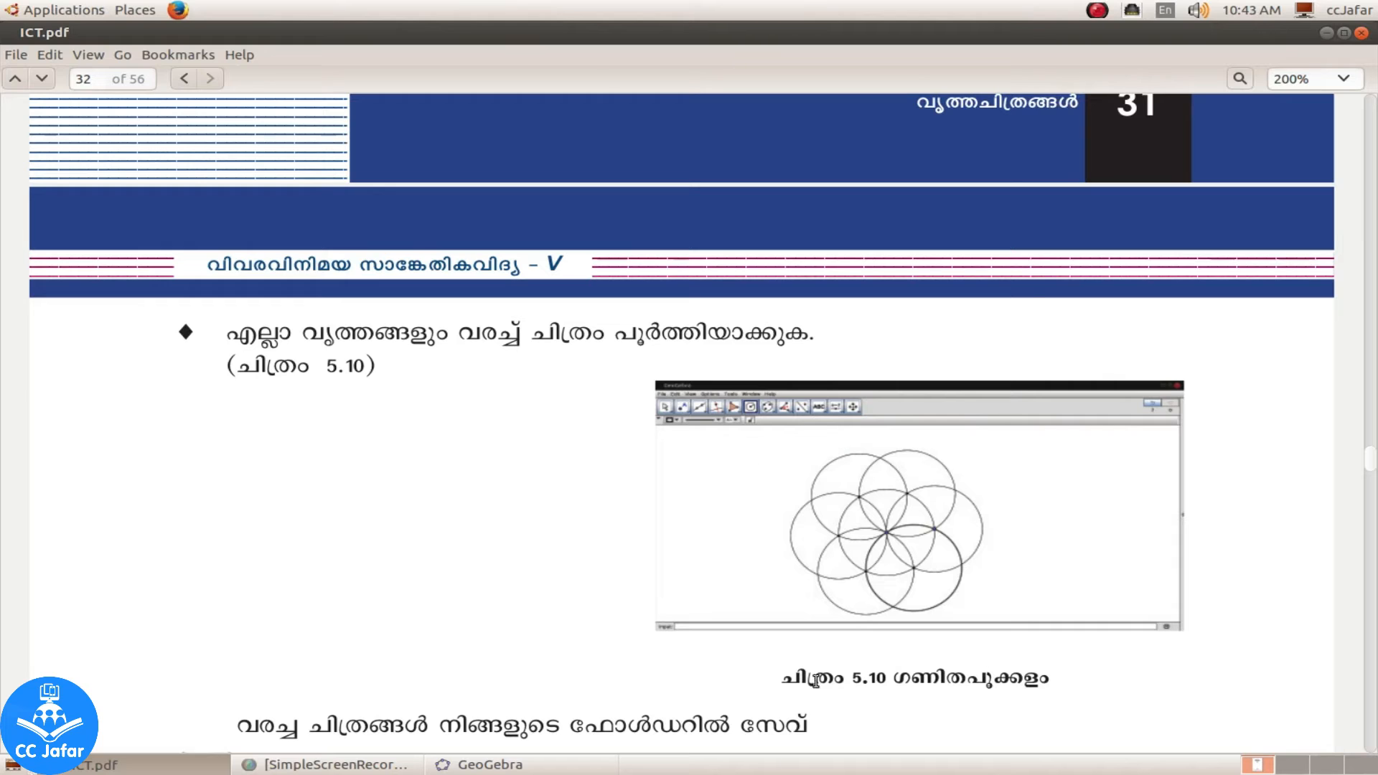
pyautogui.click(527, 764)
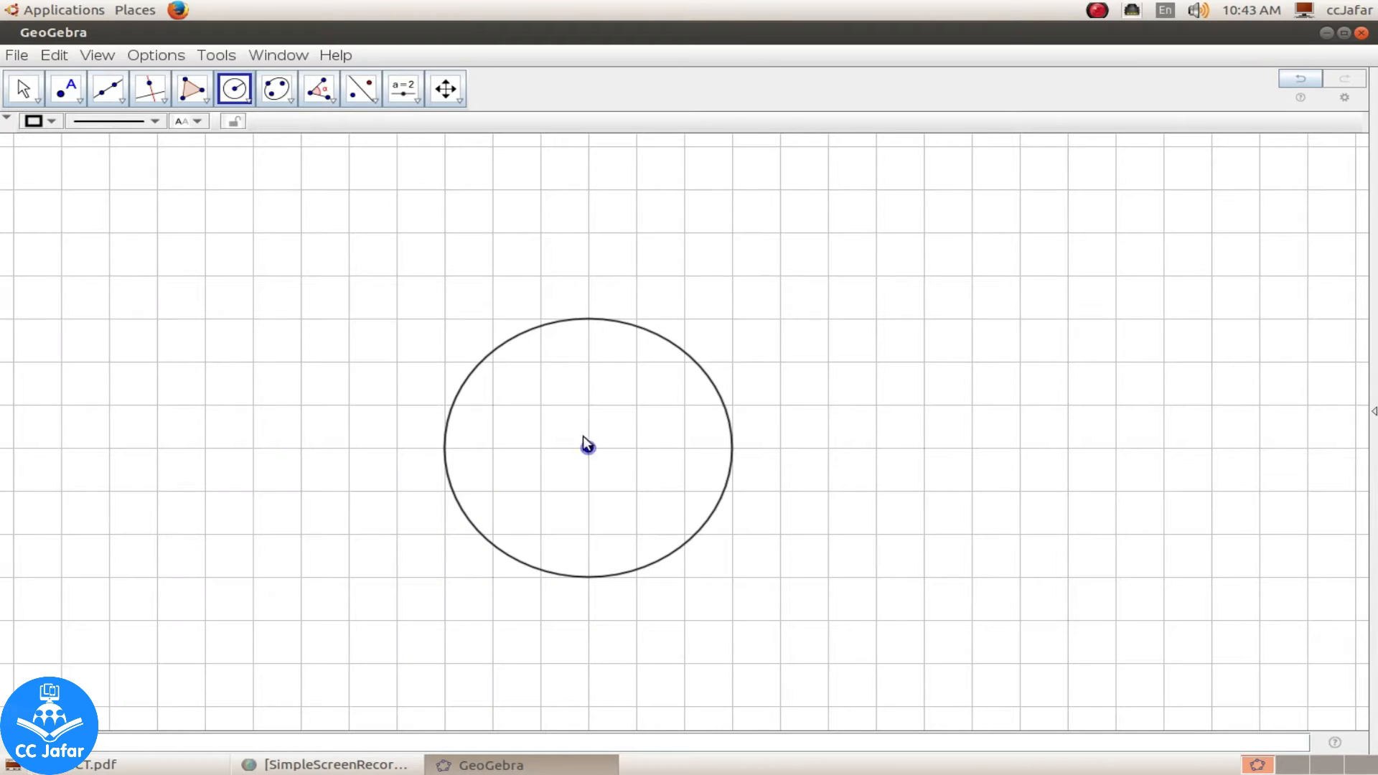
pyautogui.click(731, 448)
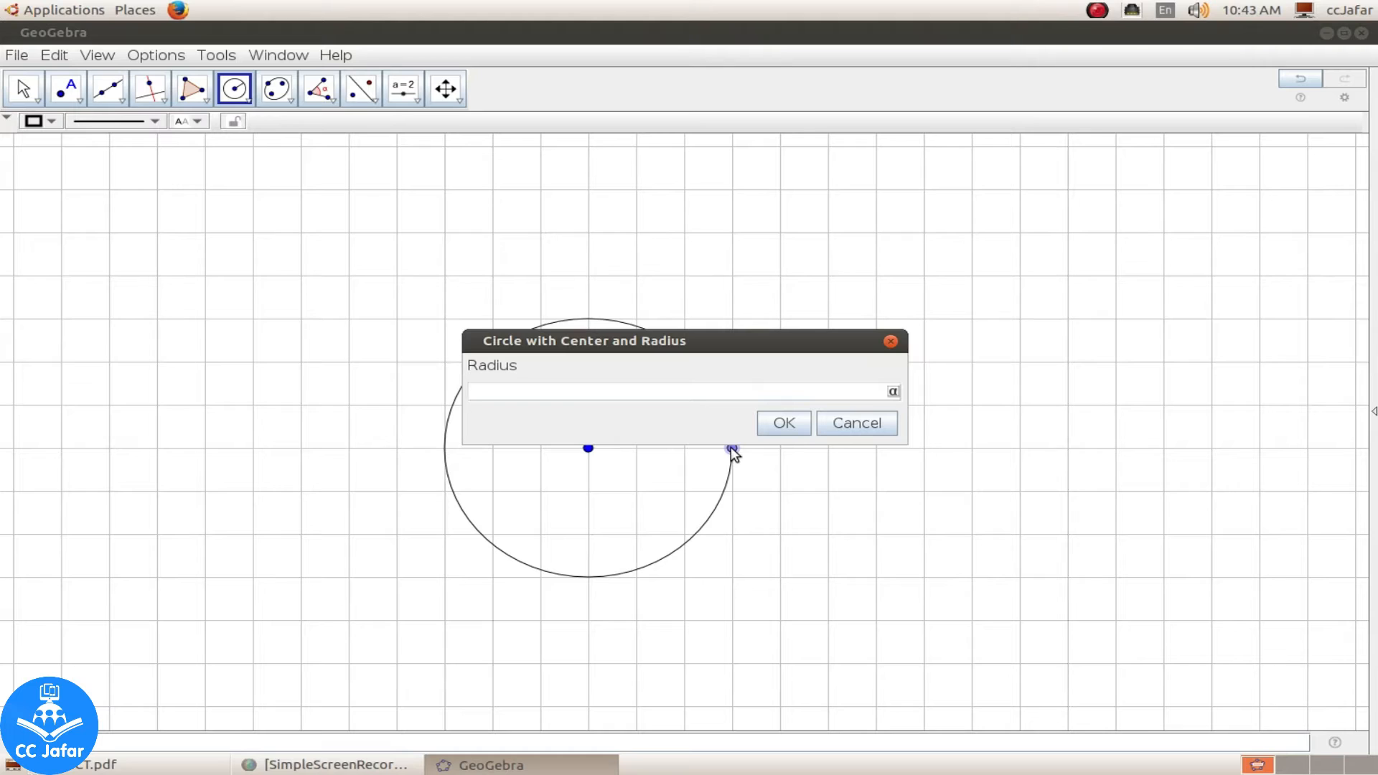
pyautogui.write('3')
pyautogui.click(781, 422)
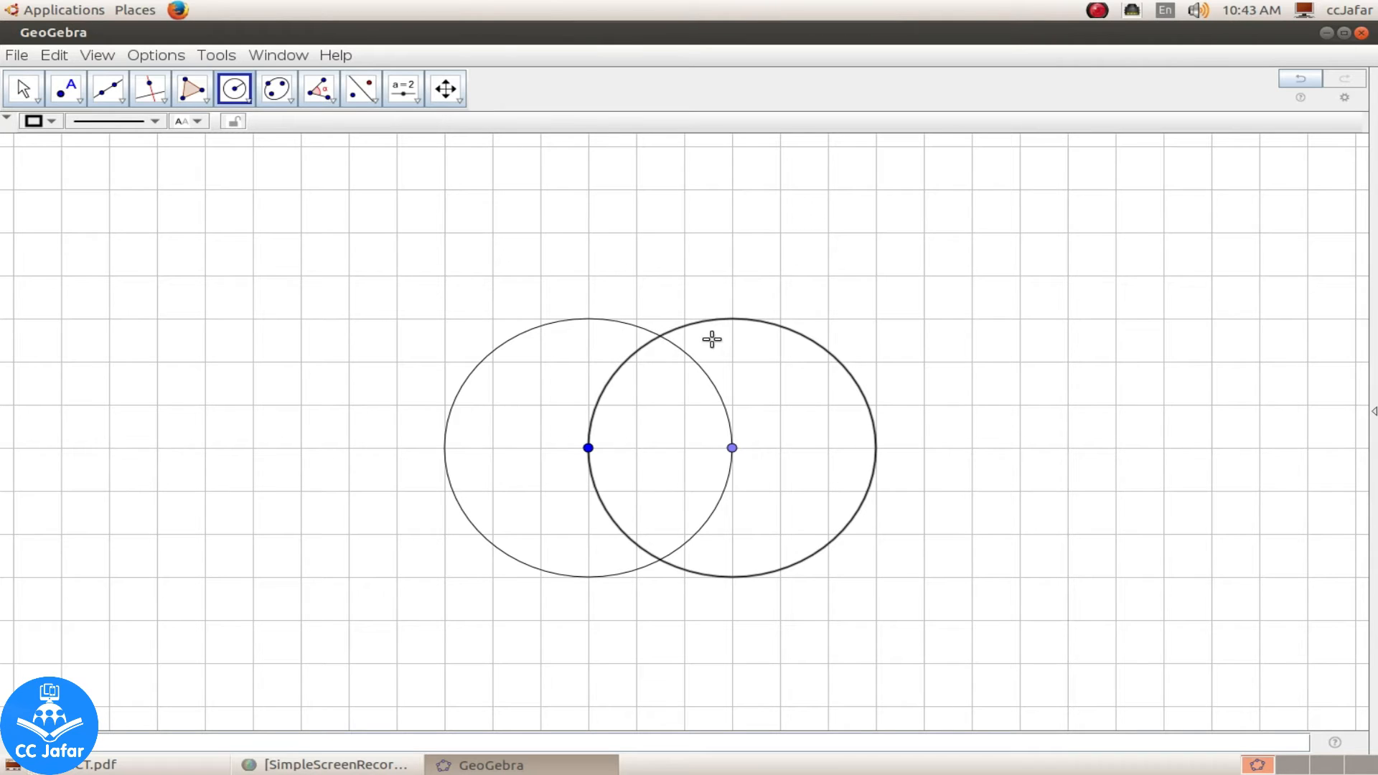
# Step: Draw two circles of radius 3 centred on the first circle's upper-right and upper-left intersections with its neighbouring circles
pyautogui.click(660, 334)
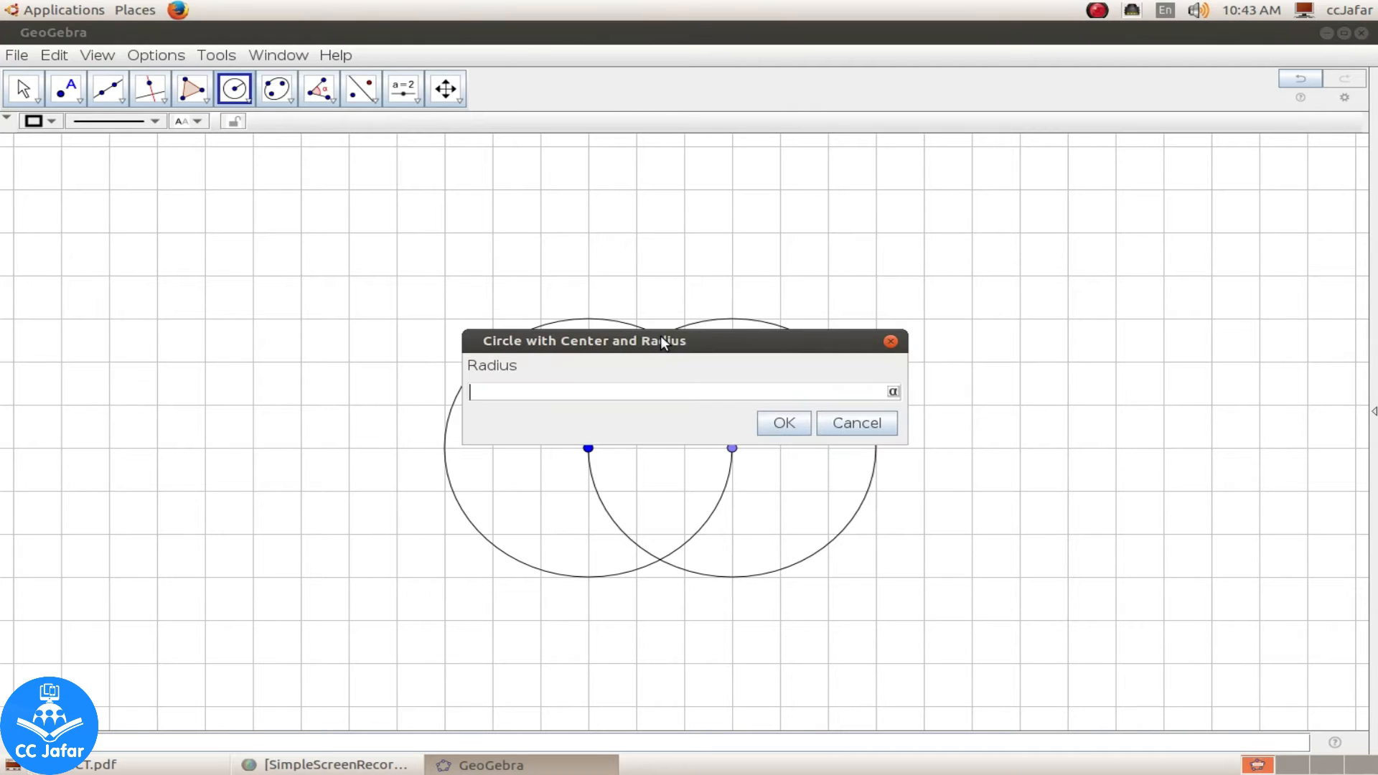
pyautogui.write('3')
pyautogui.click(789, 424)
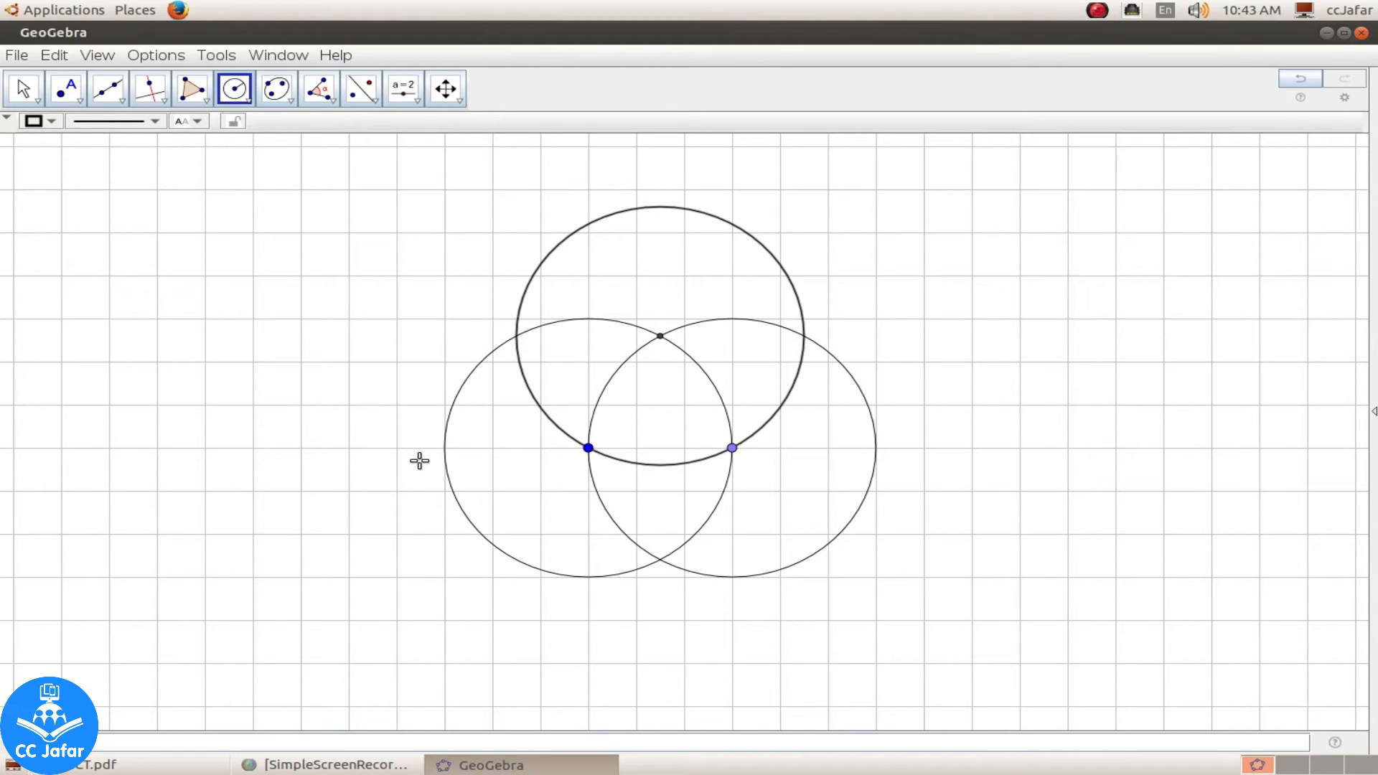
pyautogui.click(516, 335)
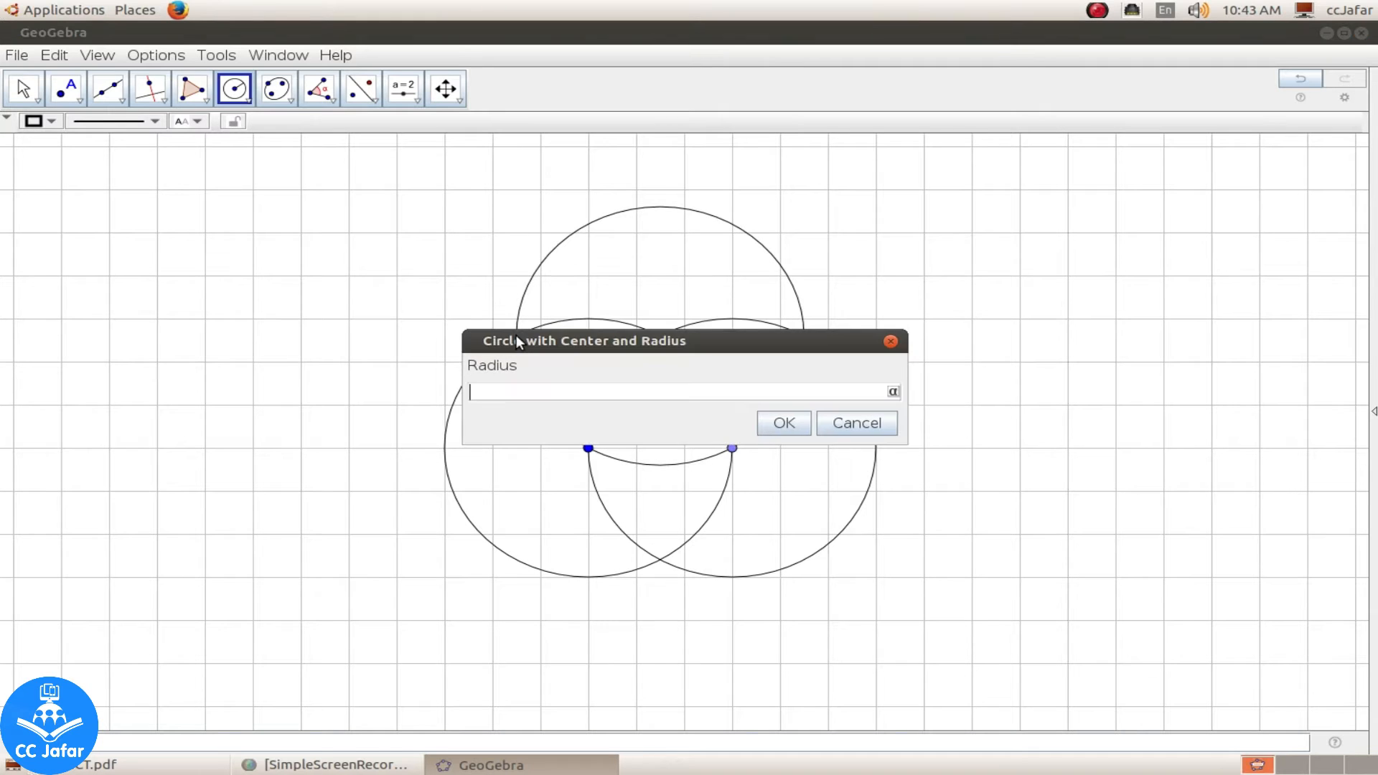
pyautogui.write('3')
pyautogui.click(781, 424)
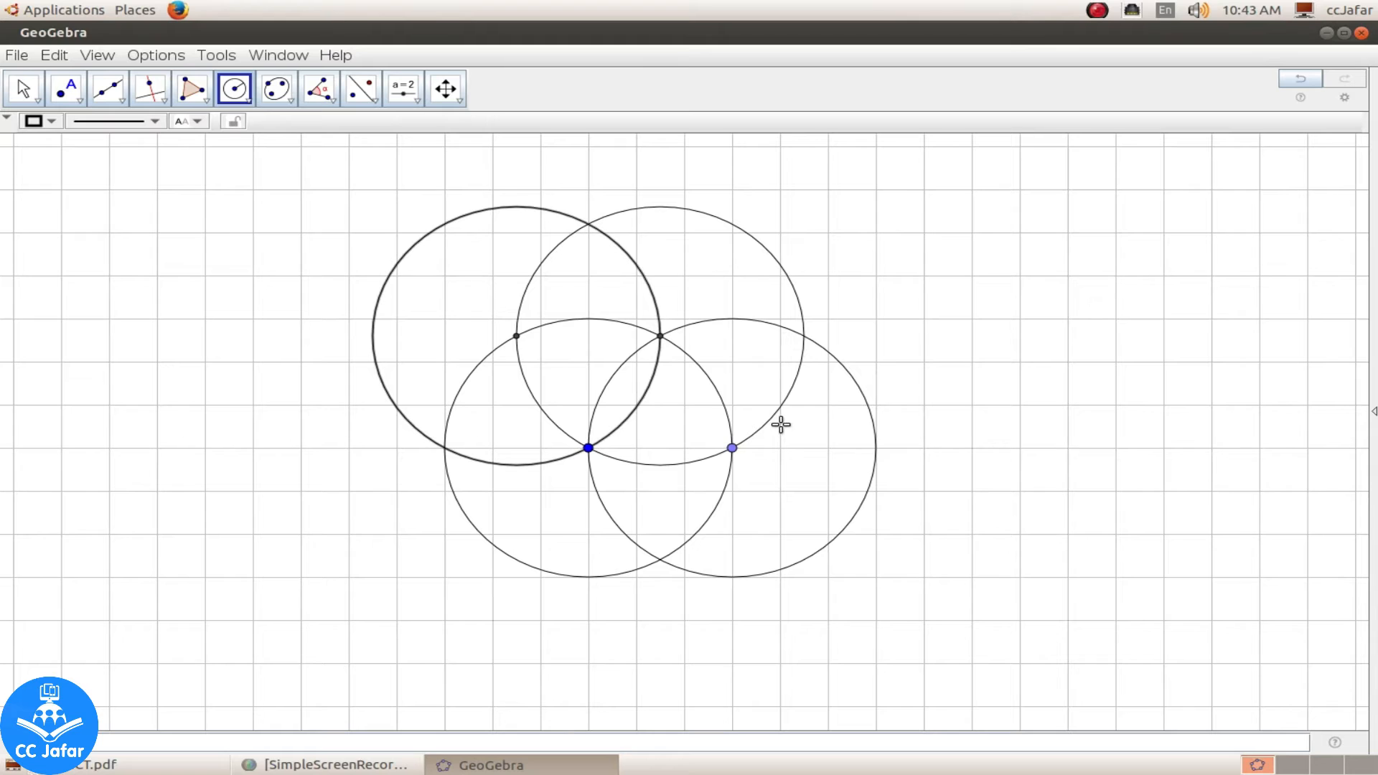
# Step: Complete the flower with three circles of radius 3 centred on the first circle's left, lower-left and lower-right intersection points
pyautogui.click(444, 447)
pyautogui.write('3')
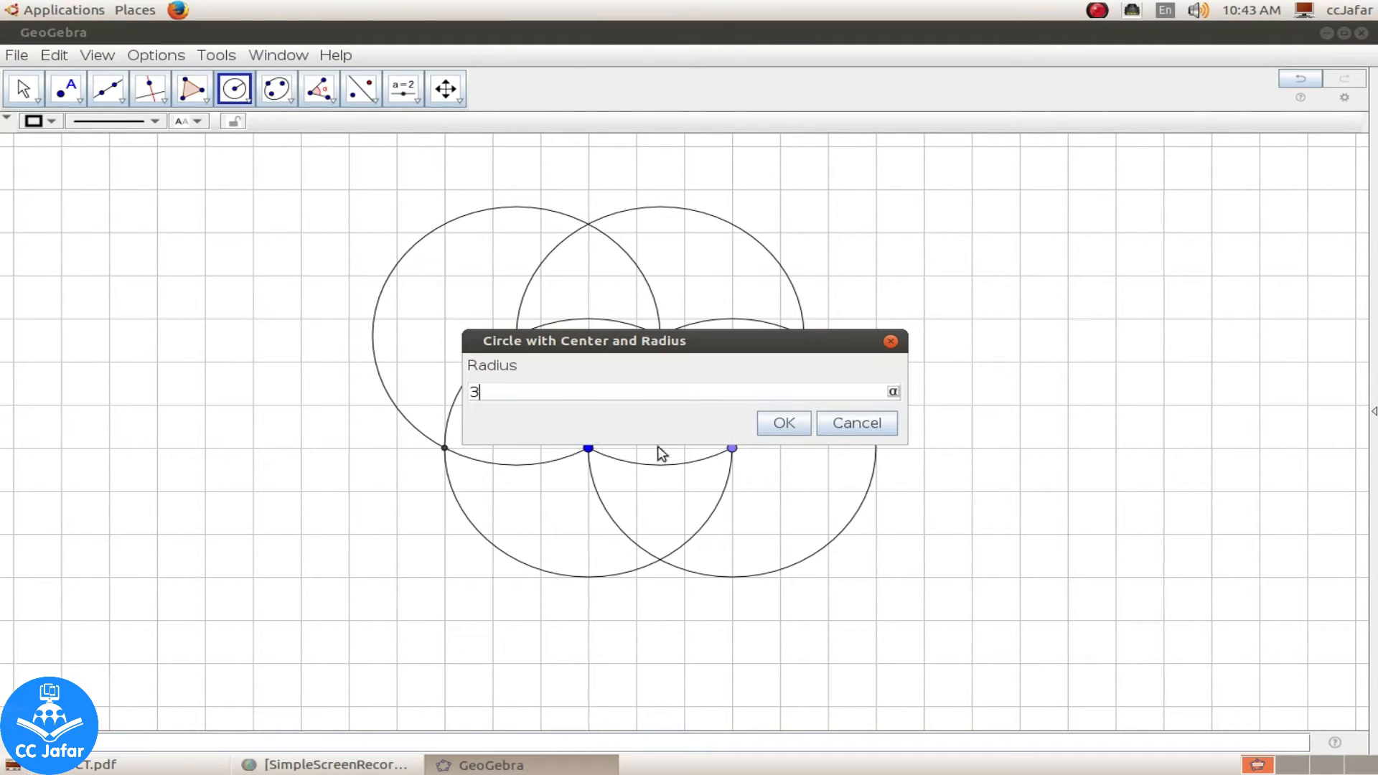
pyautogui.click(779, 425)
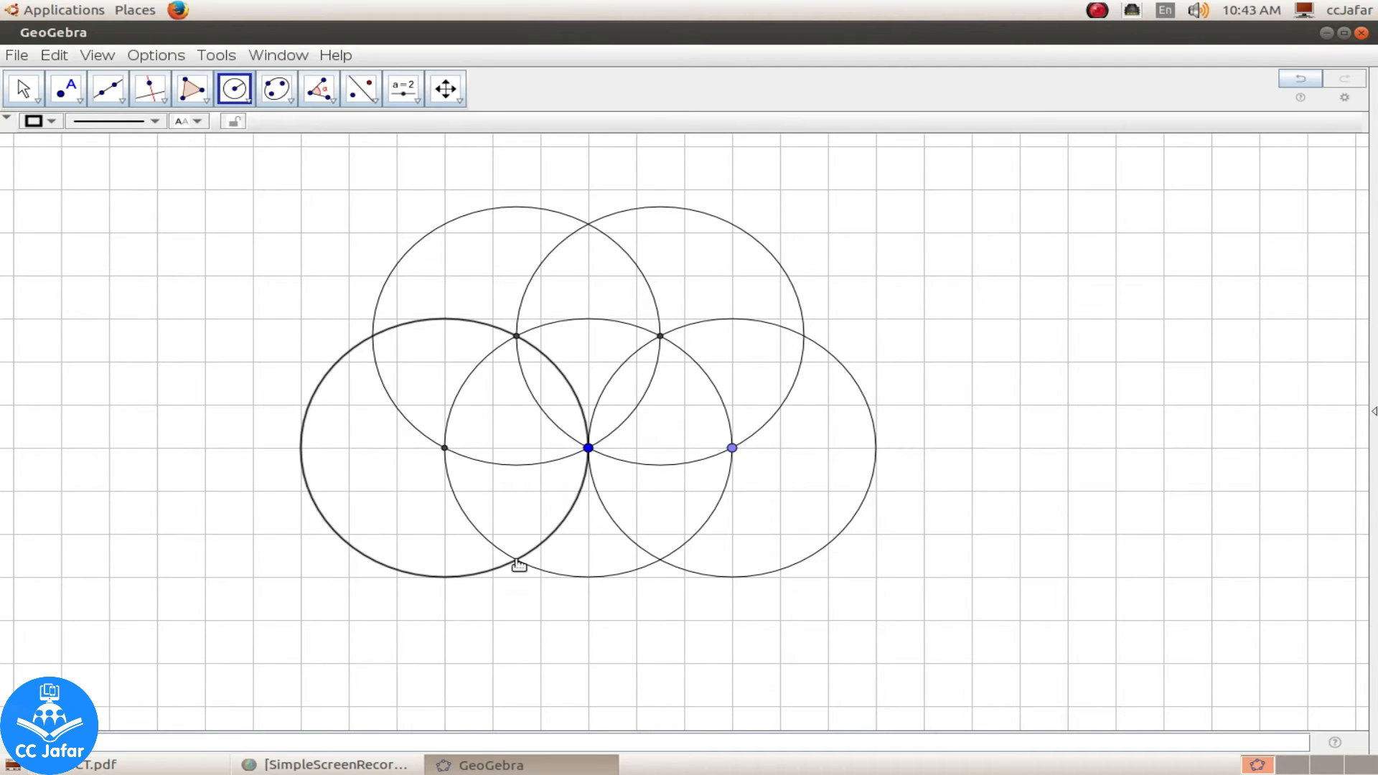
pyautogui.click(516, 560)
pyautogui.write('3')
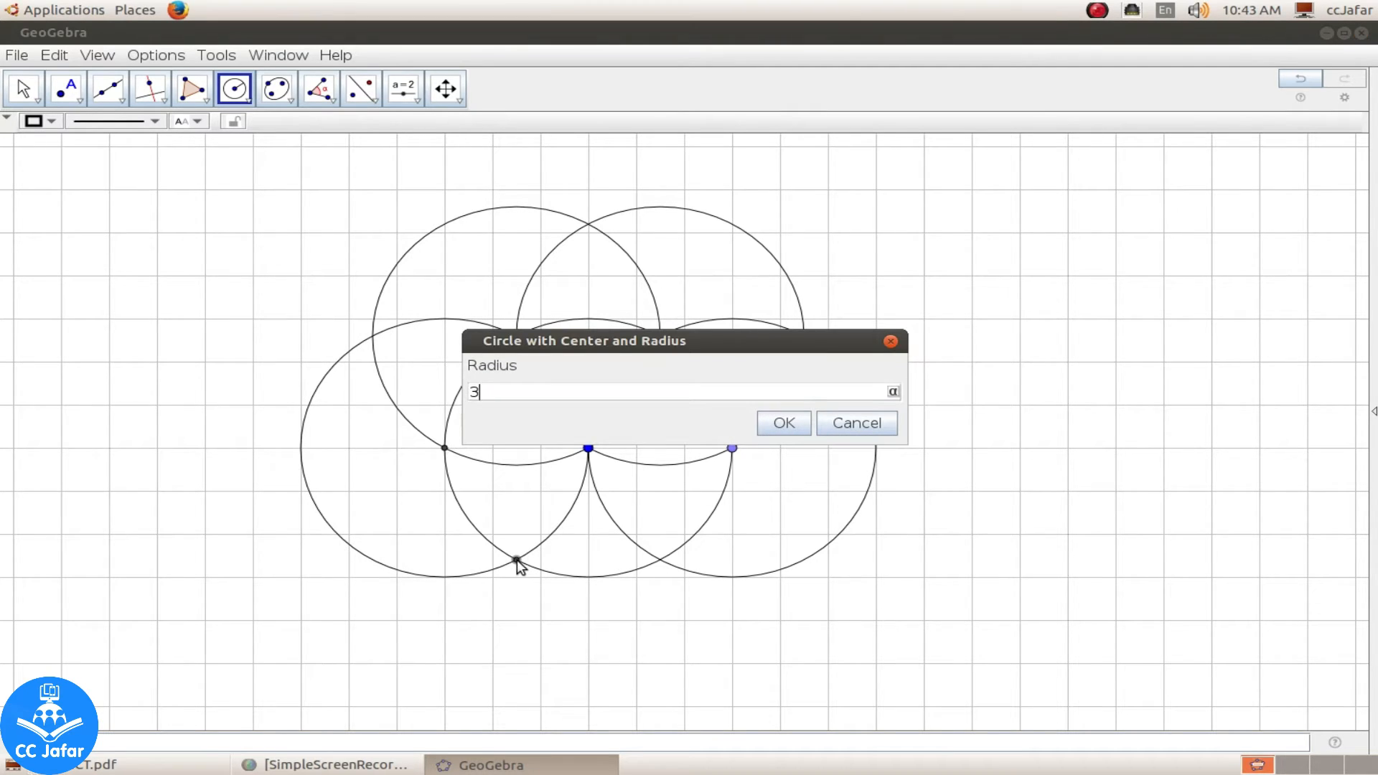
pyautogui.click(783, 423)
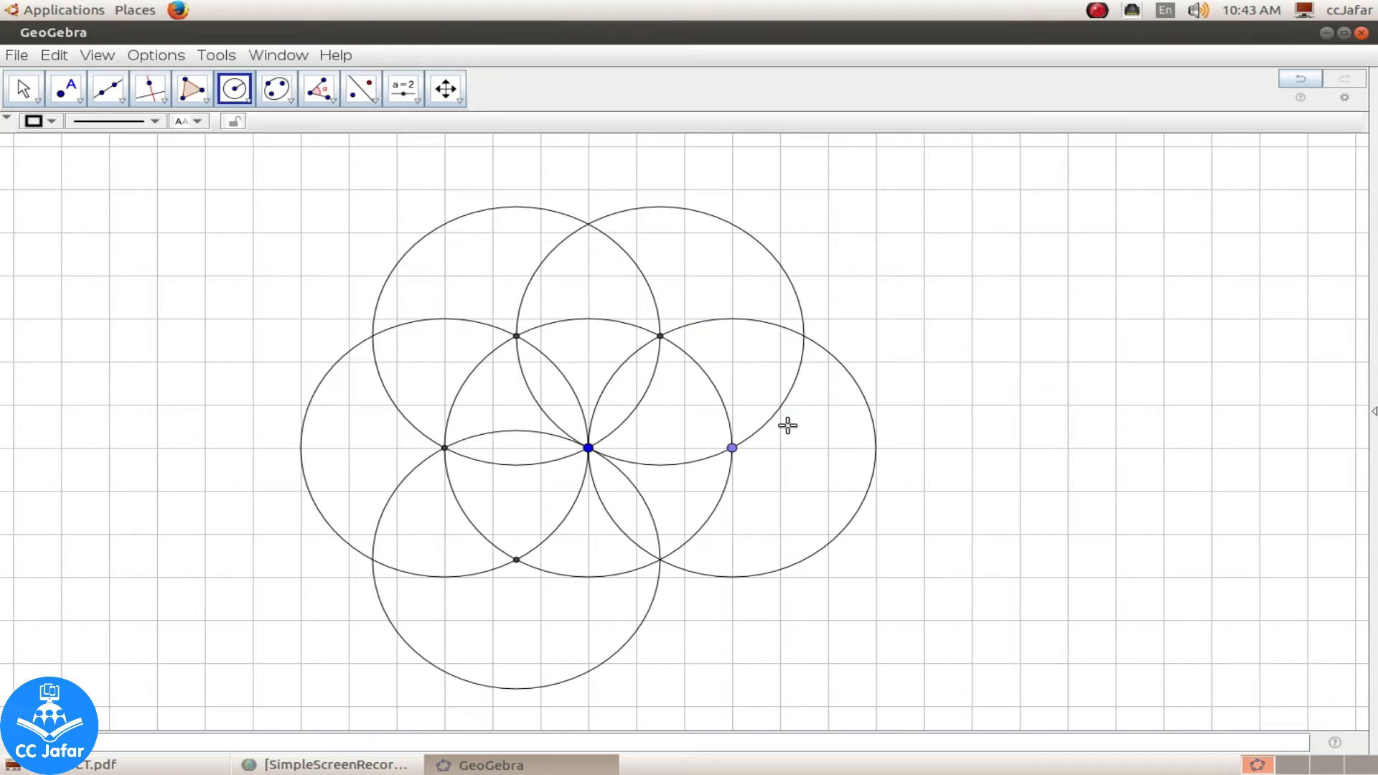
pyautogui.click(661, 559)
pyautogui.write('3')
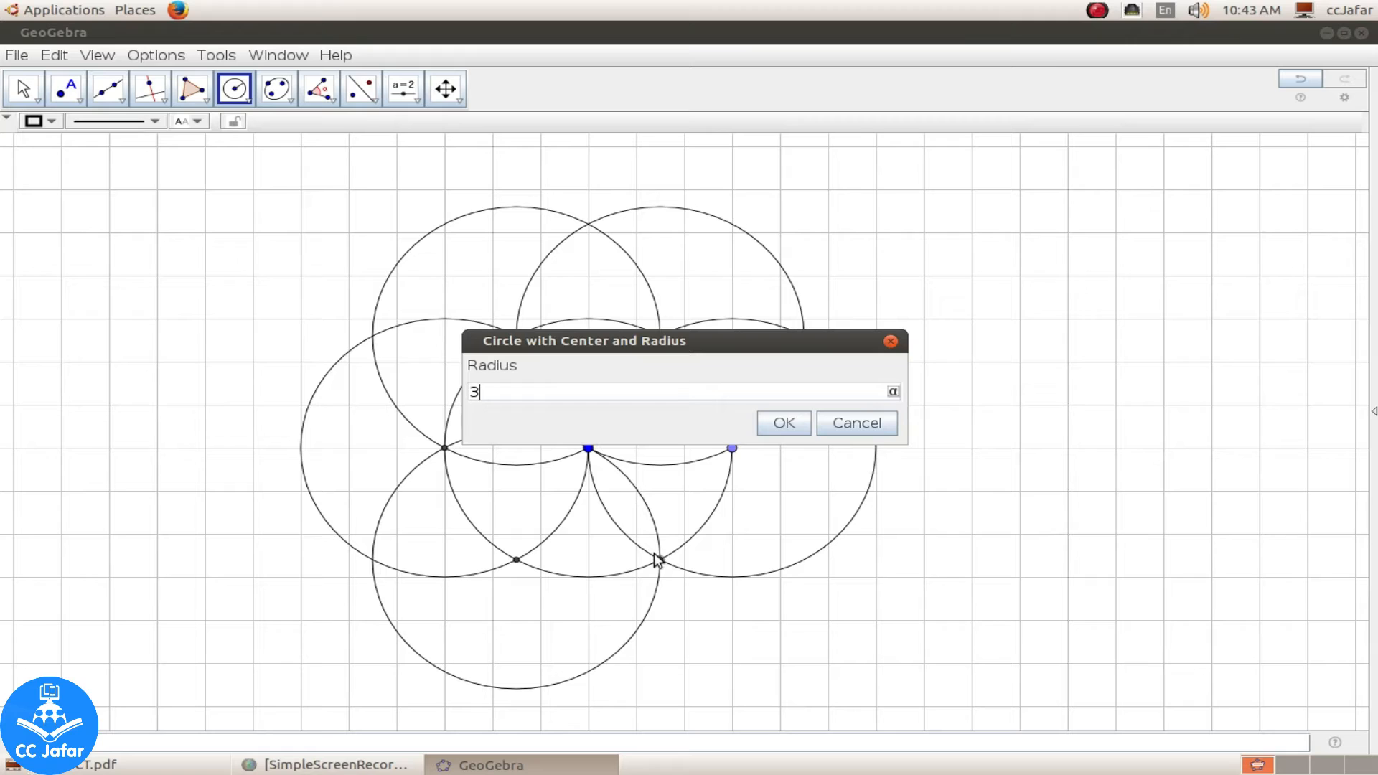
pyautogui.click(785, 423)
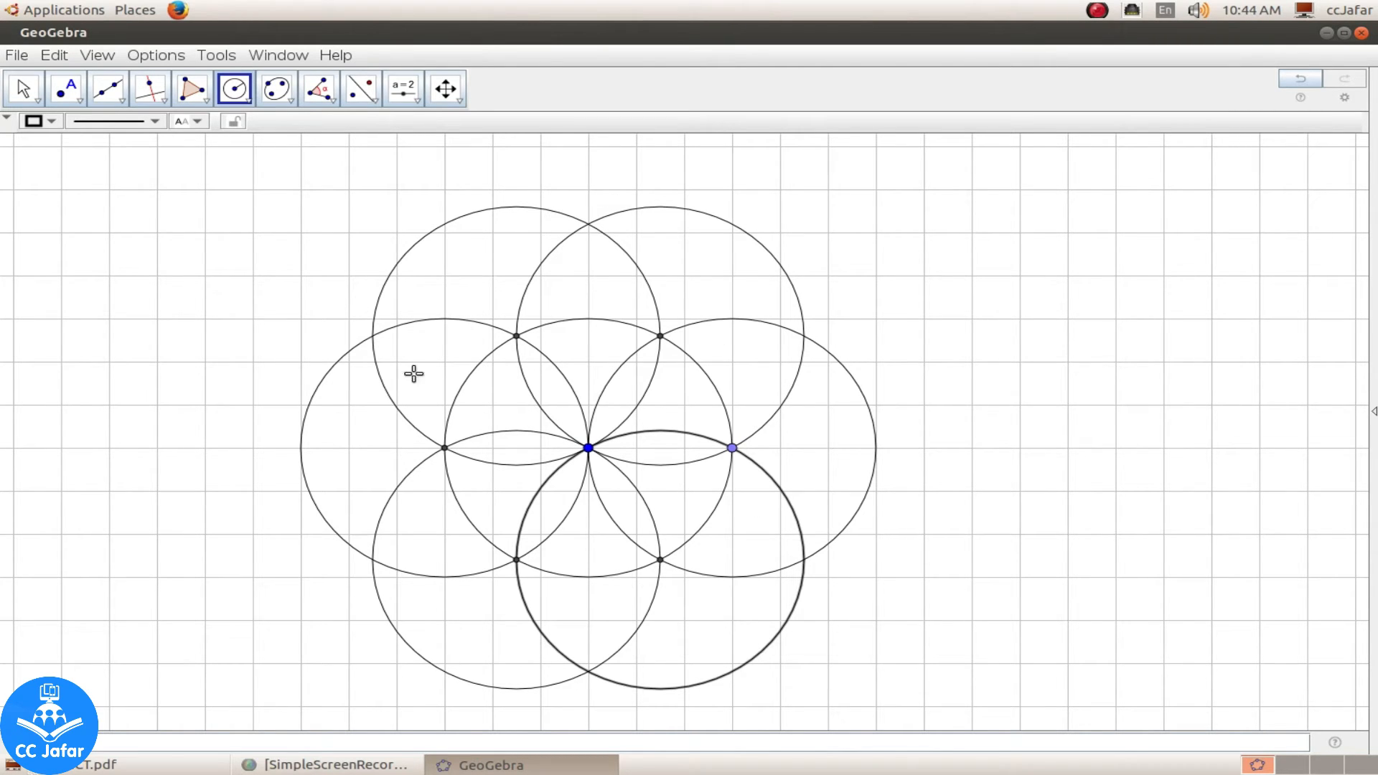
# Step: Read the circle-colouring instructions below Figure 5.10 in ICT.pdf, and return to the GeoGebra drawing
pyautogui.click(118, 769)
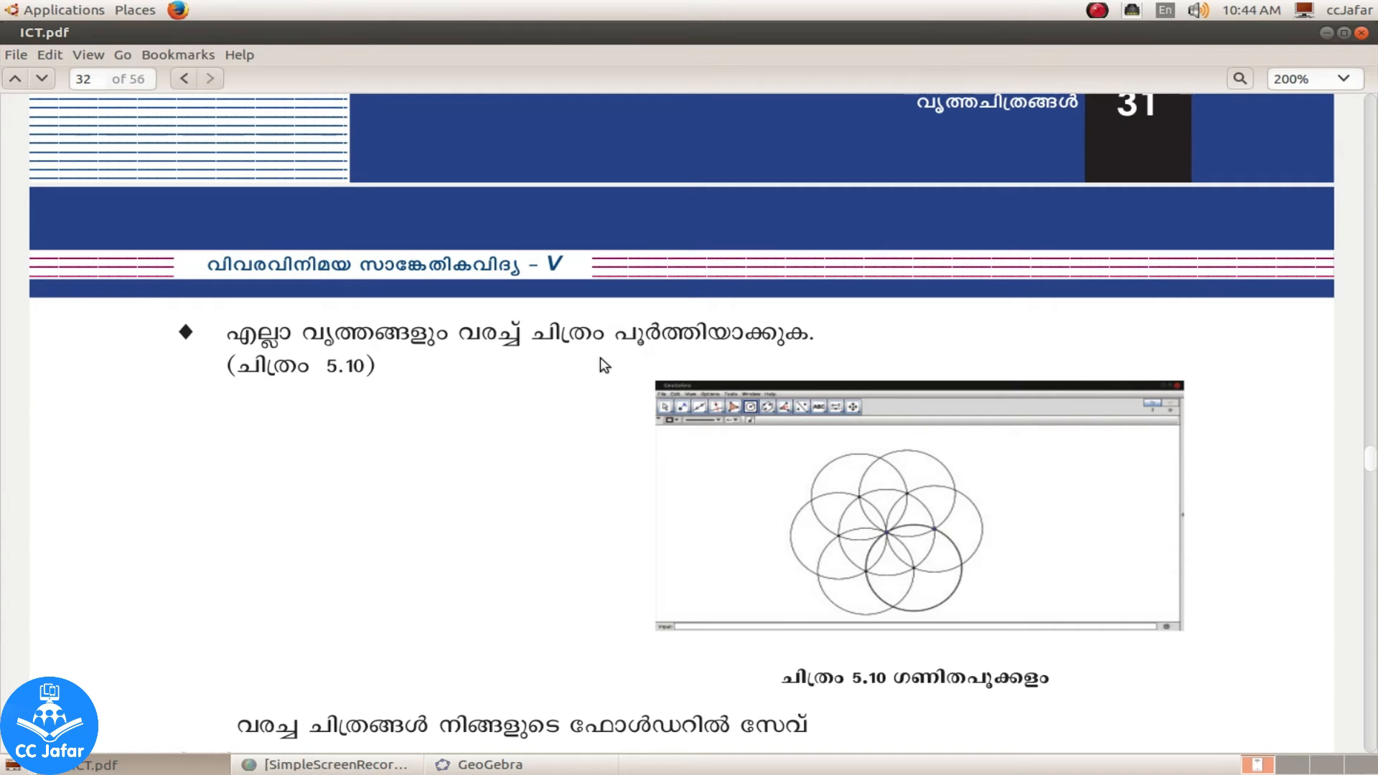
pyautogui.scroll(-10, 1045, 539)
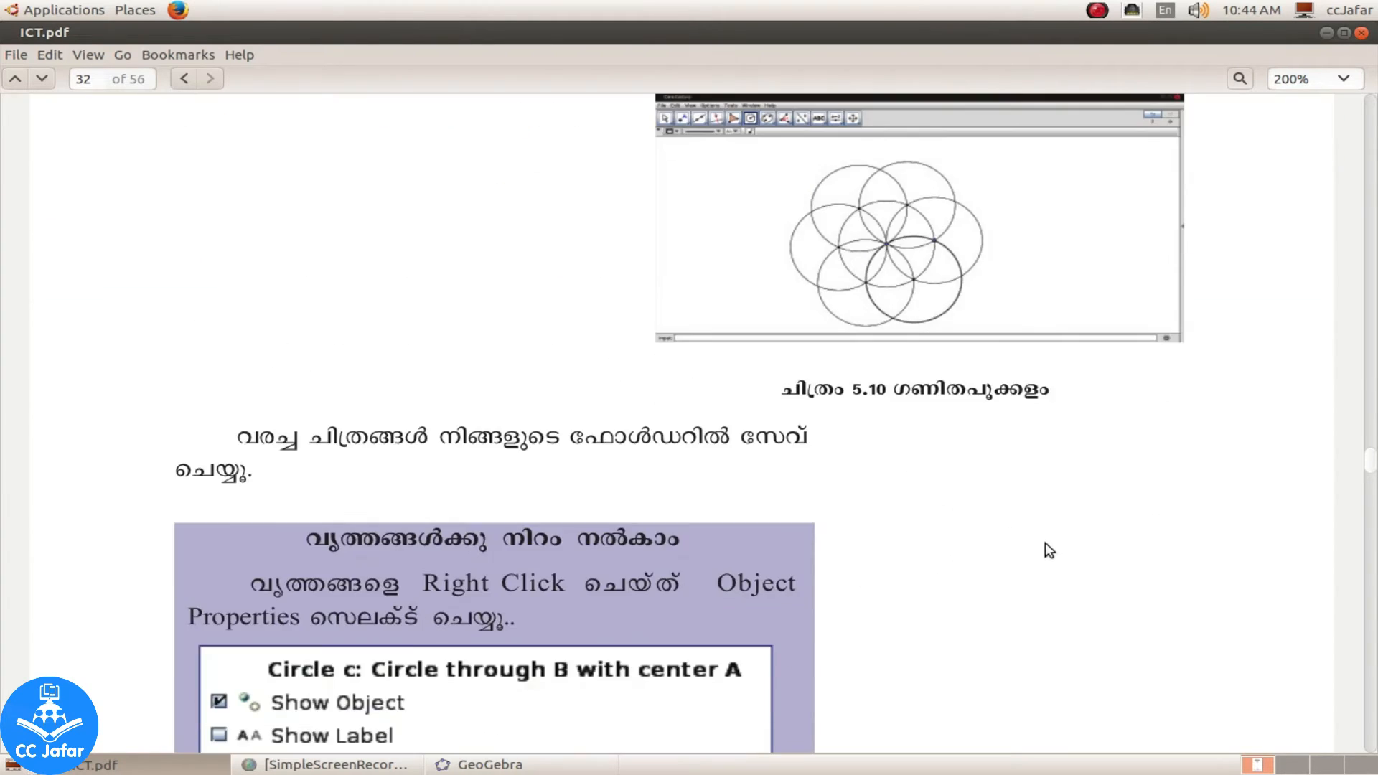
pyautogui.scroll(-2, 1029, 545)
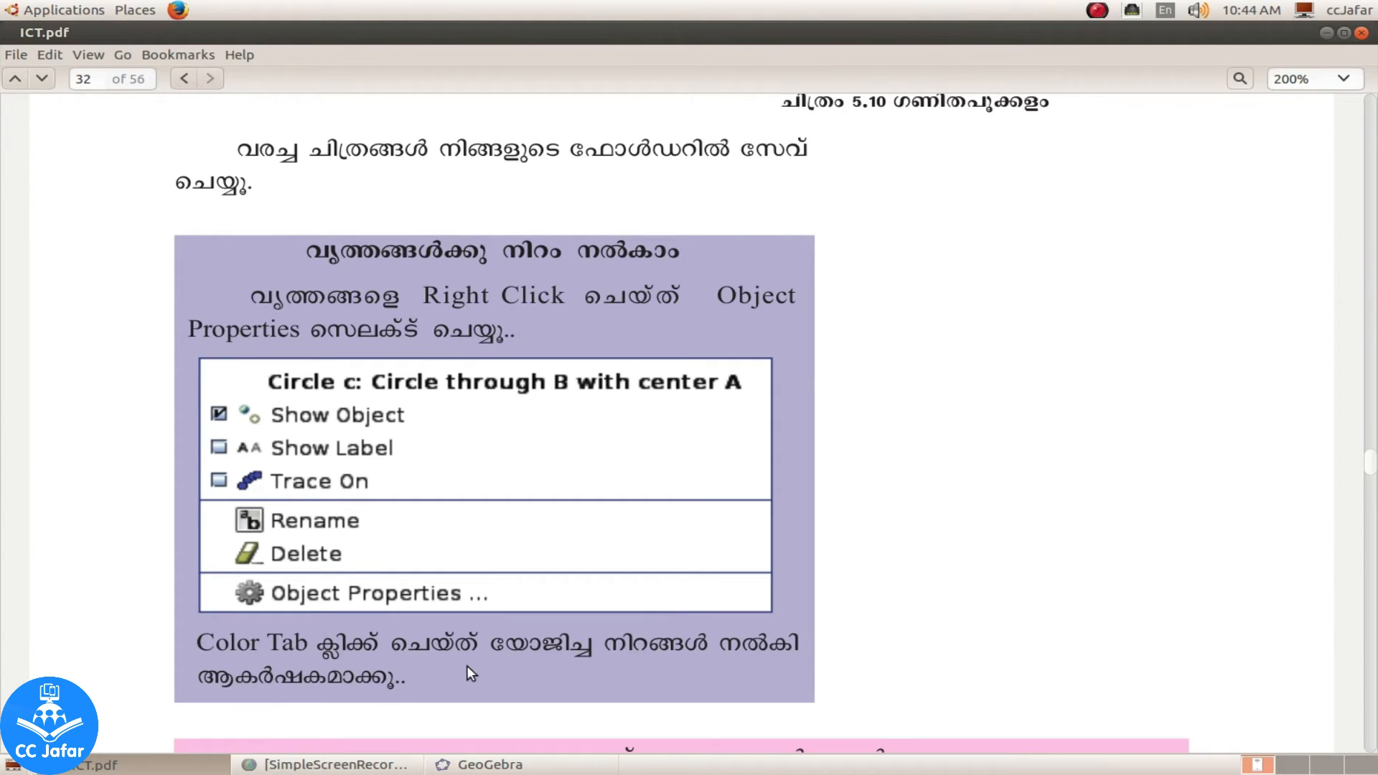
pyautogui.click(487, 767)
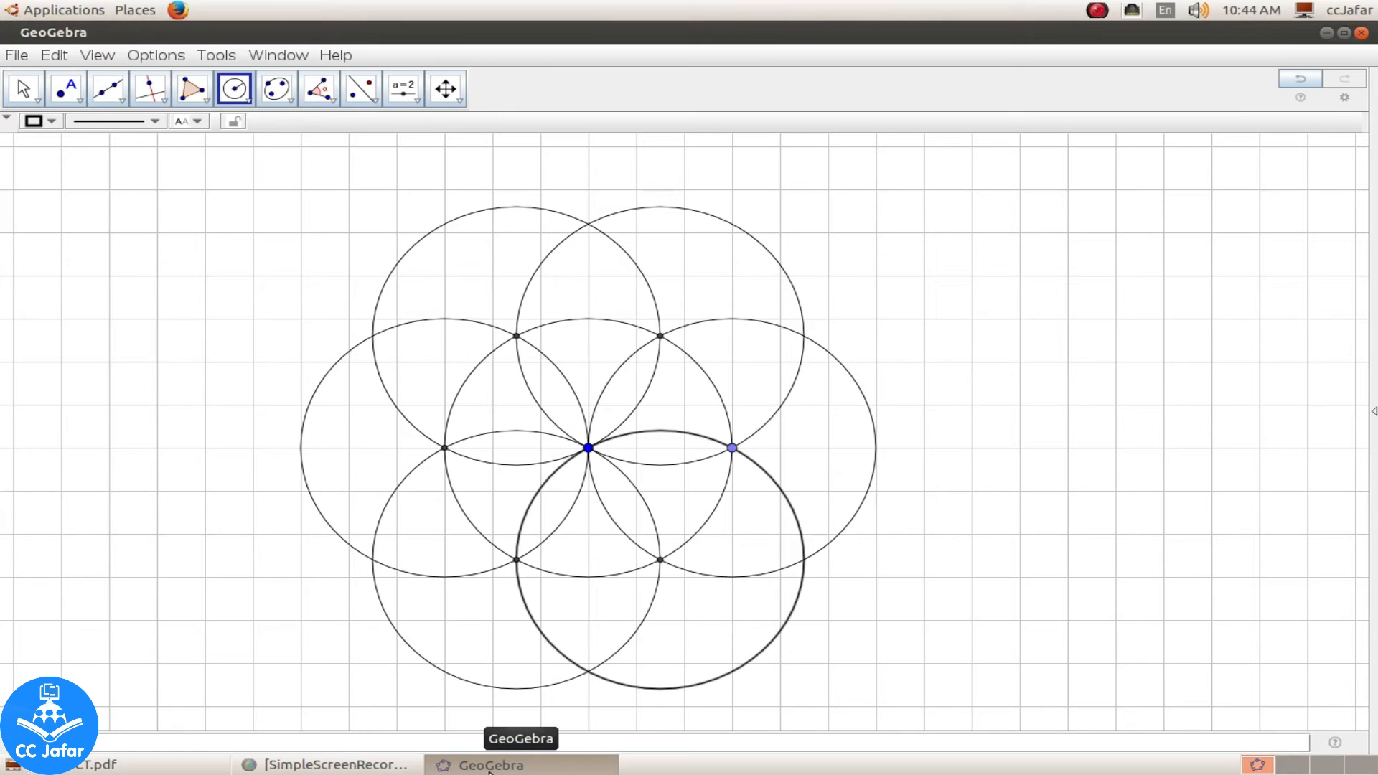
pyautogui.click(849, 374)
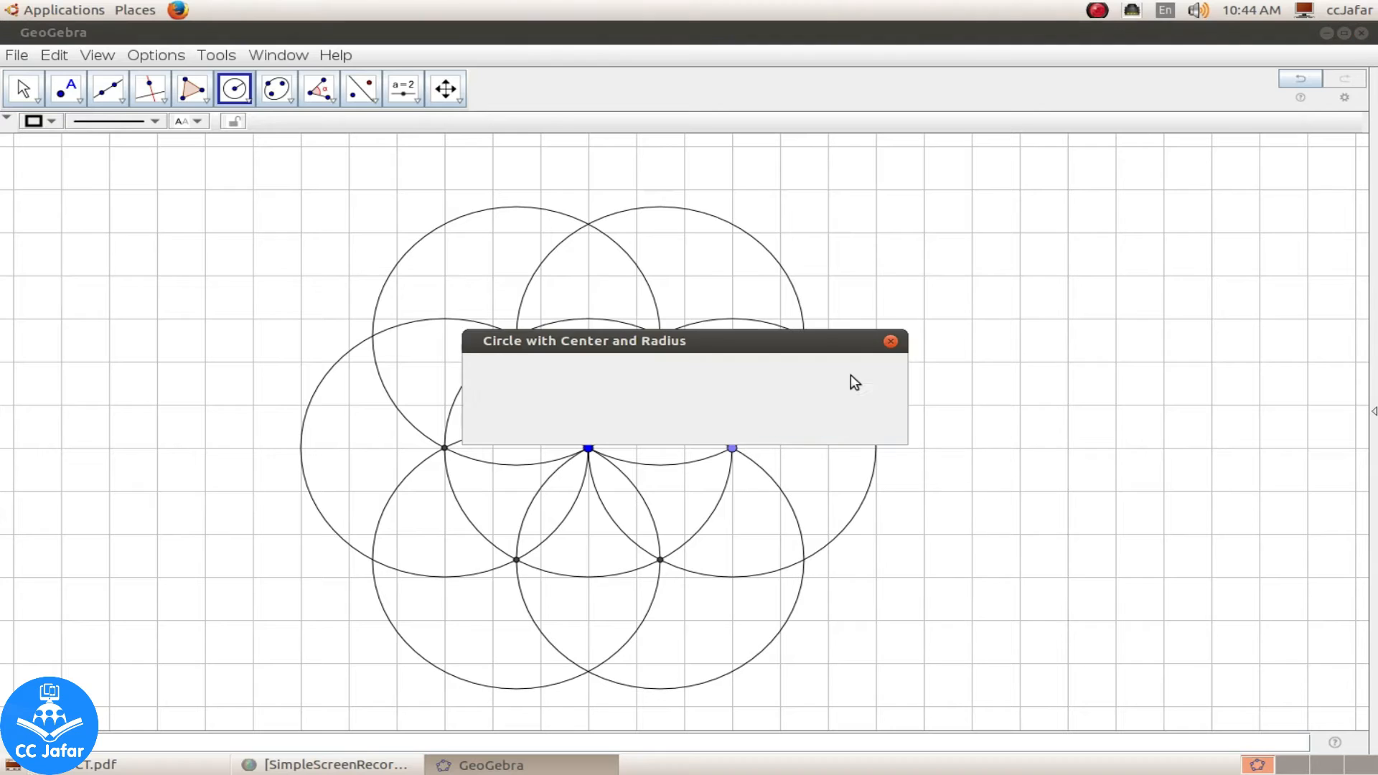
pyautogui.click(890, 341)
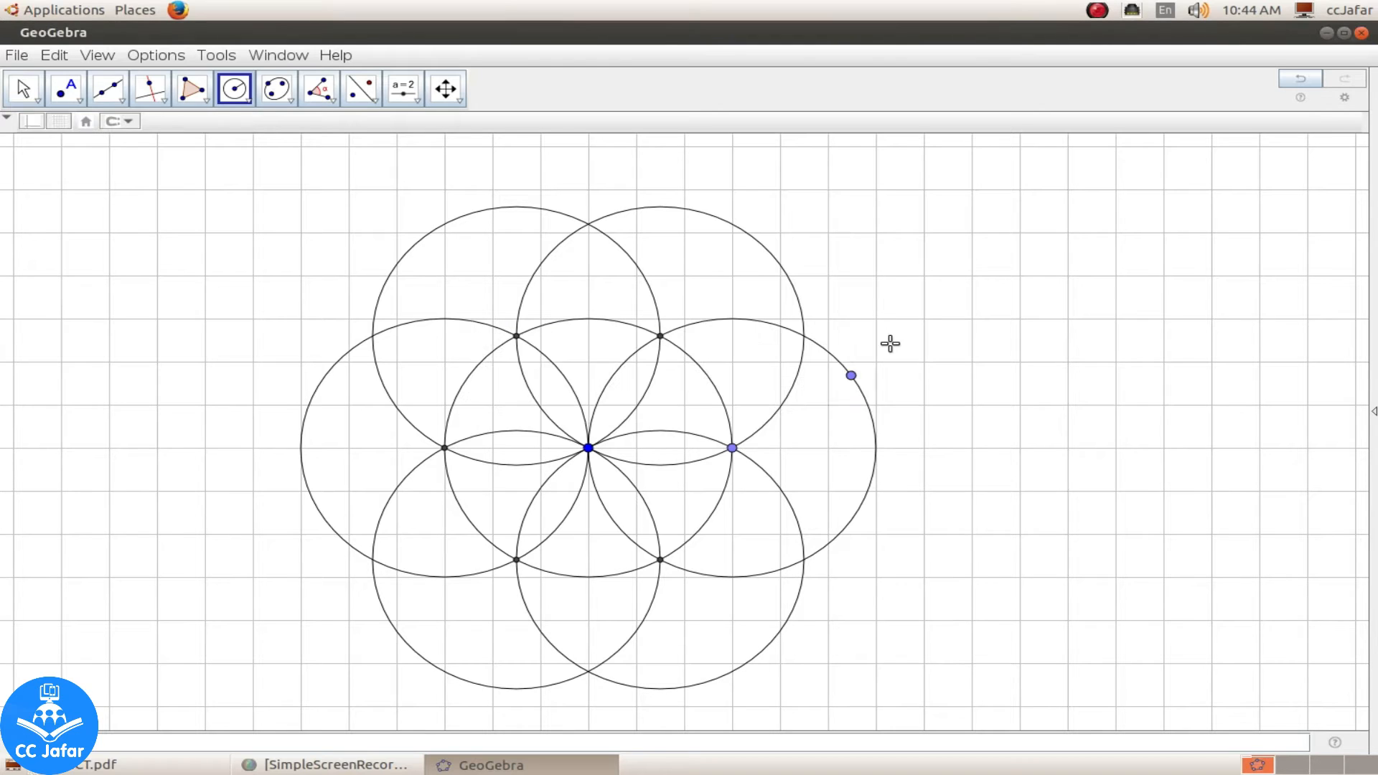
pyautogui.press('Escape')
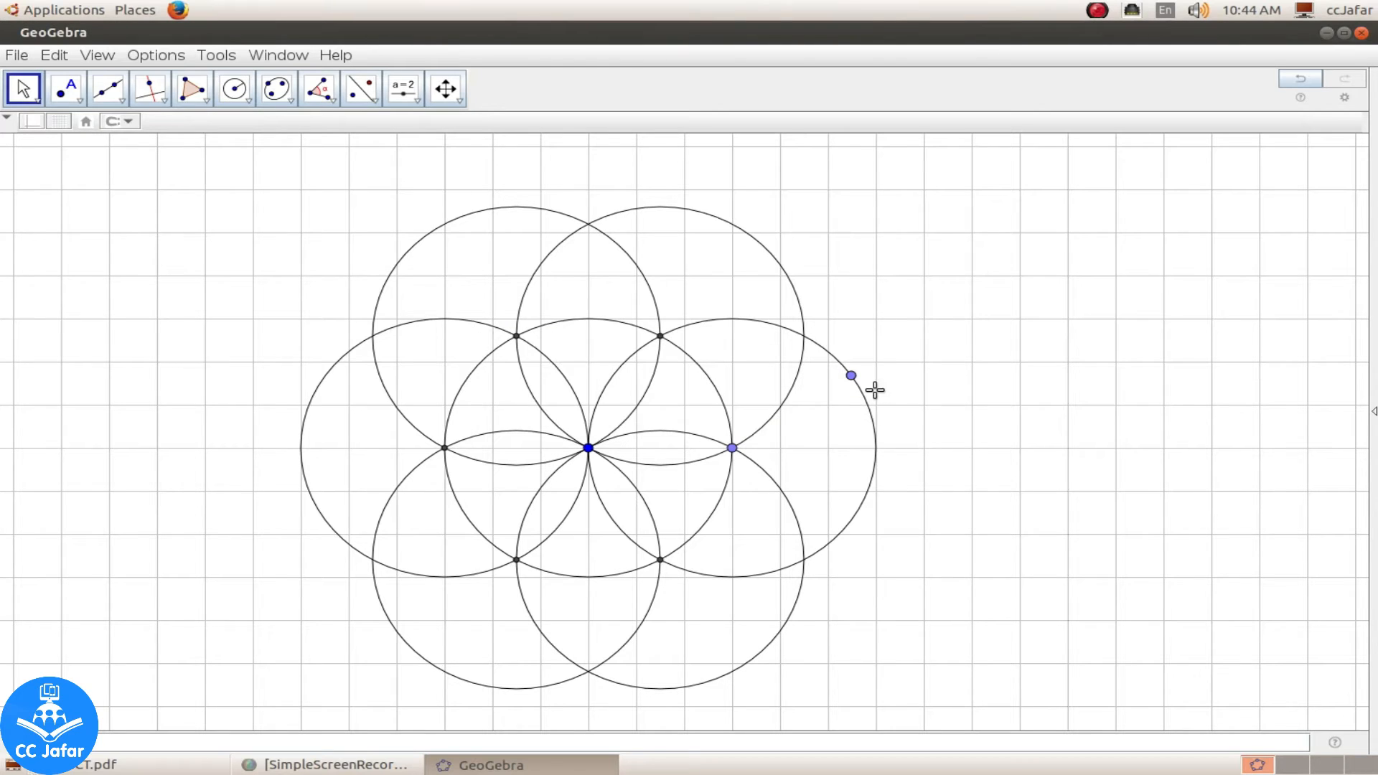
pyautogui.click(1301, 79)
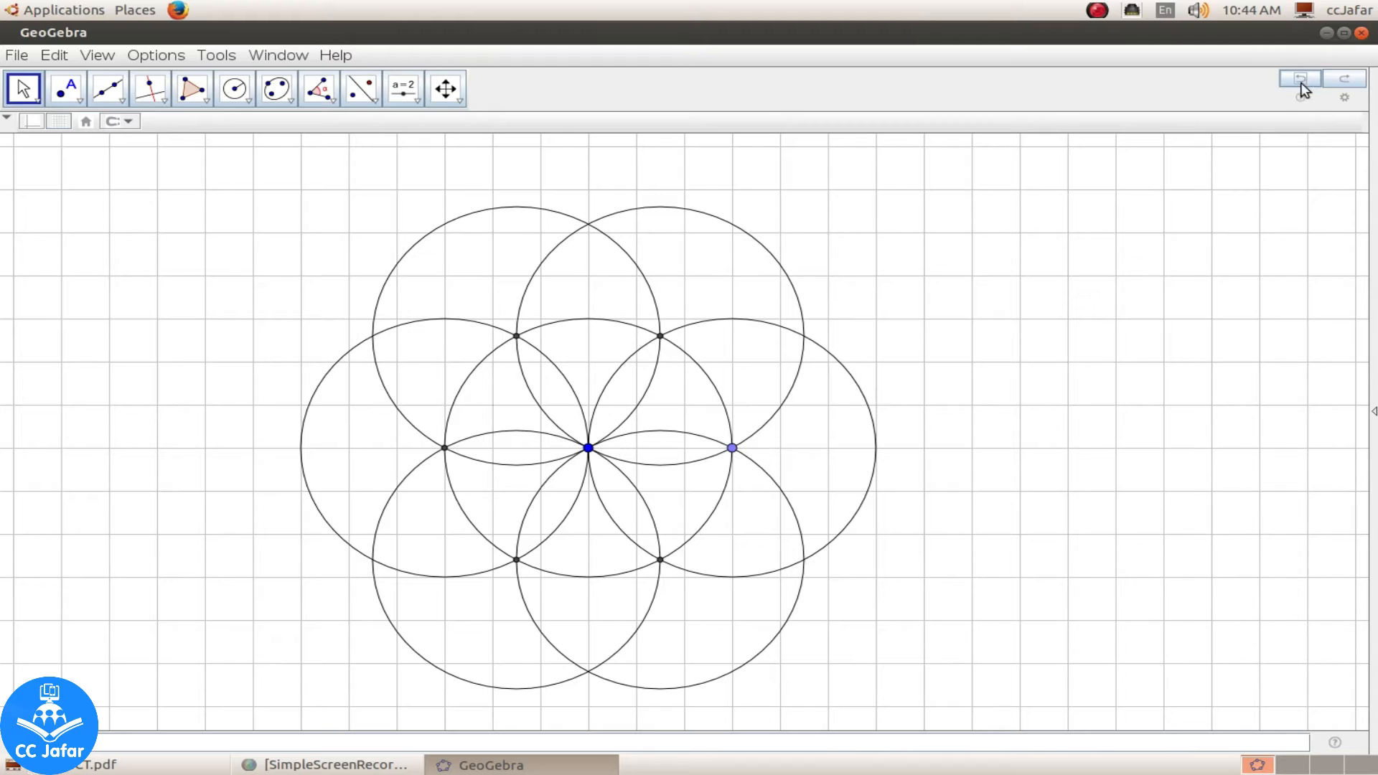
# Step: Fill the flower's rightmost circle (circle d) with lime green #99FF00 at about 55 opacity
pyautogui.click(872, 420)
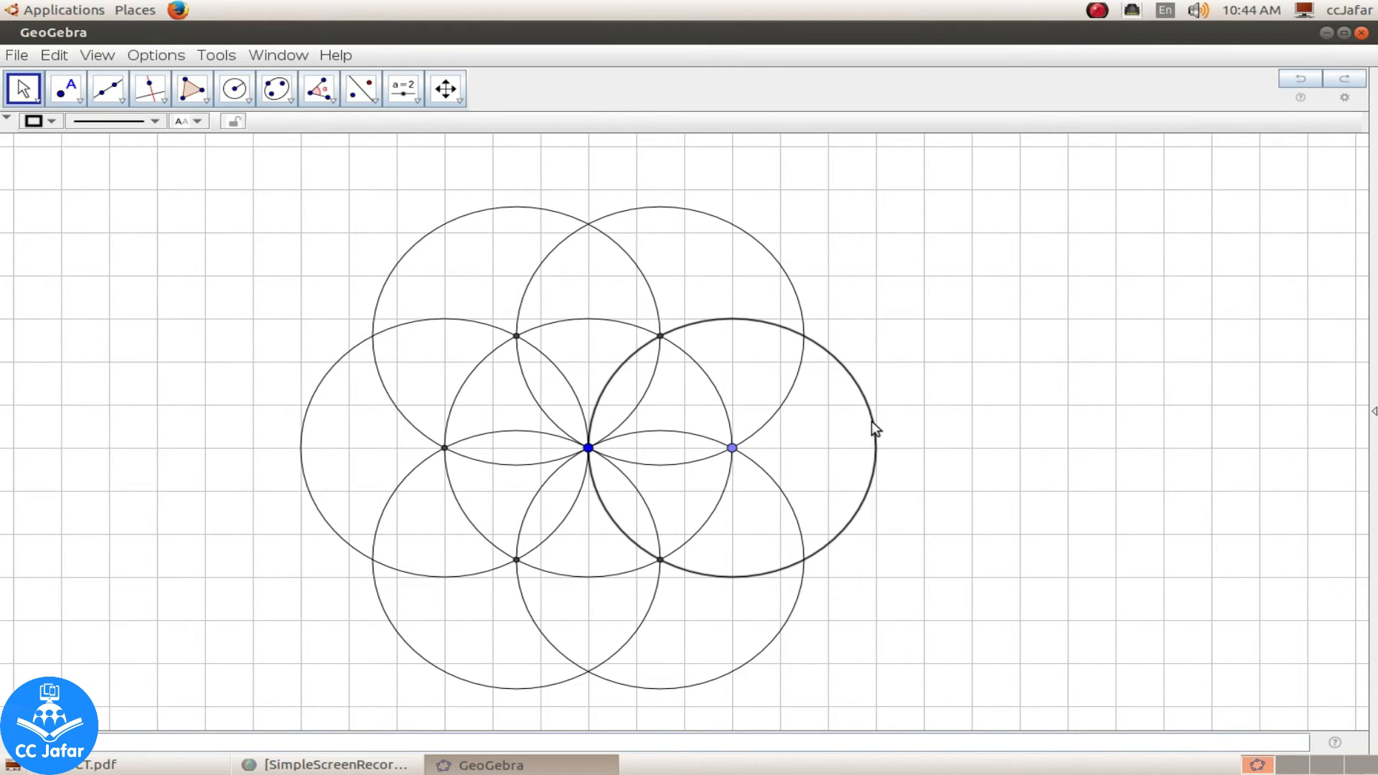
pyautogui.rightClick(872, 422)
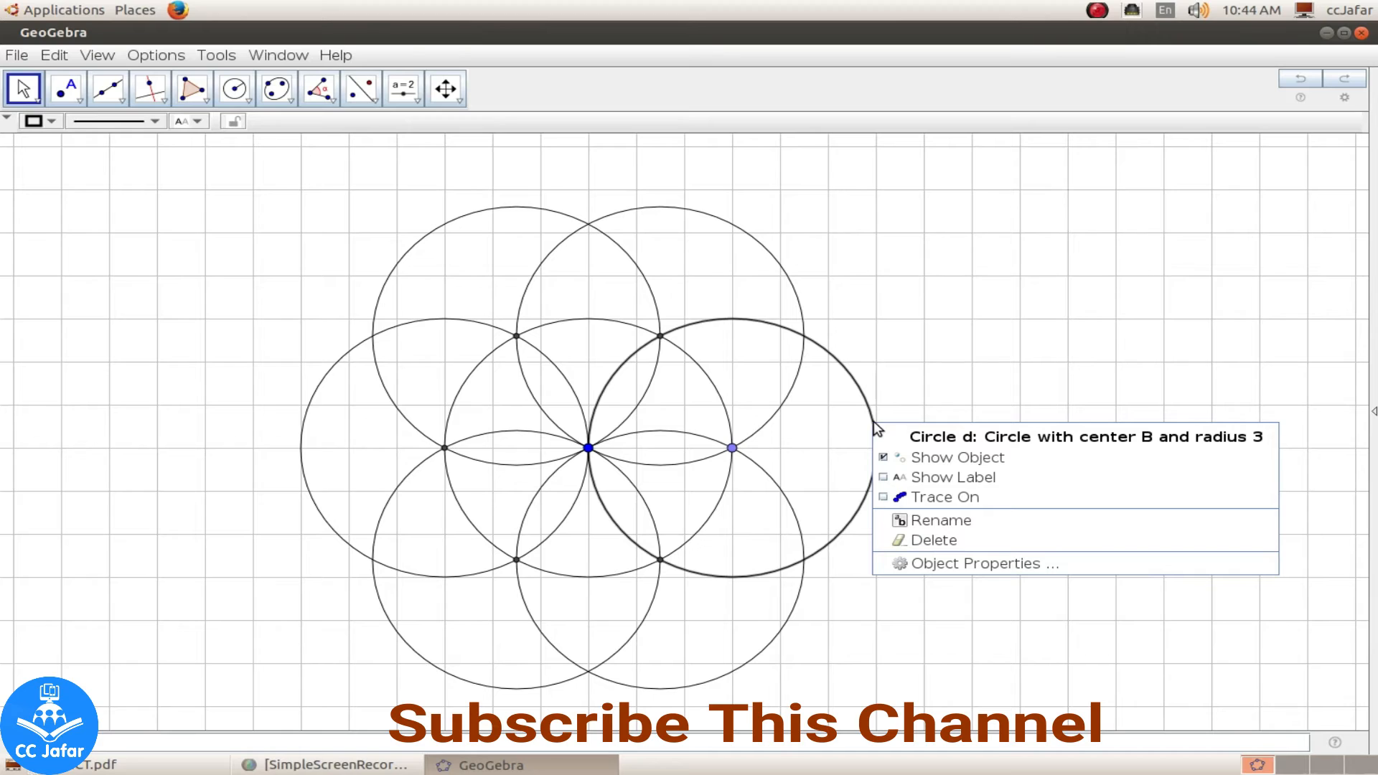
pyautogui.click(932, 564)
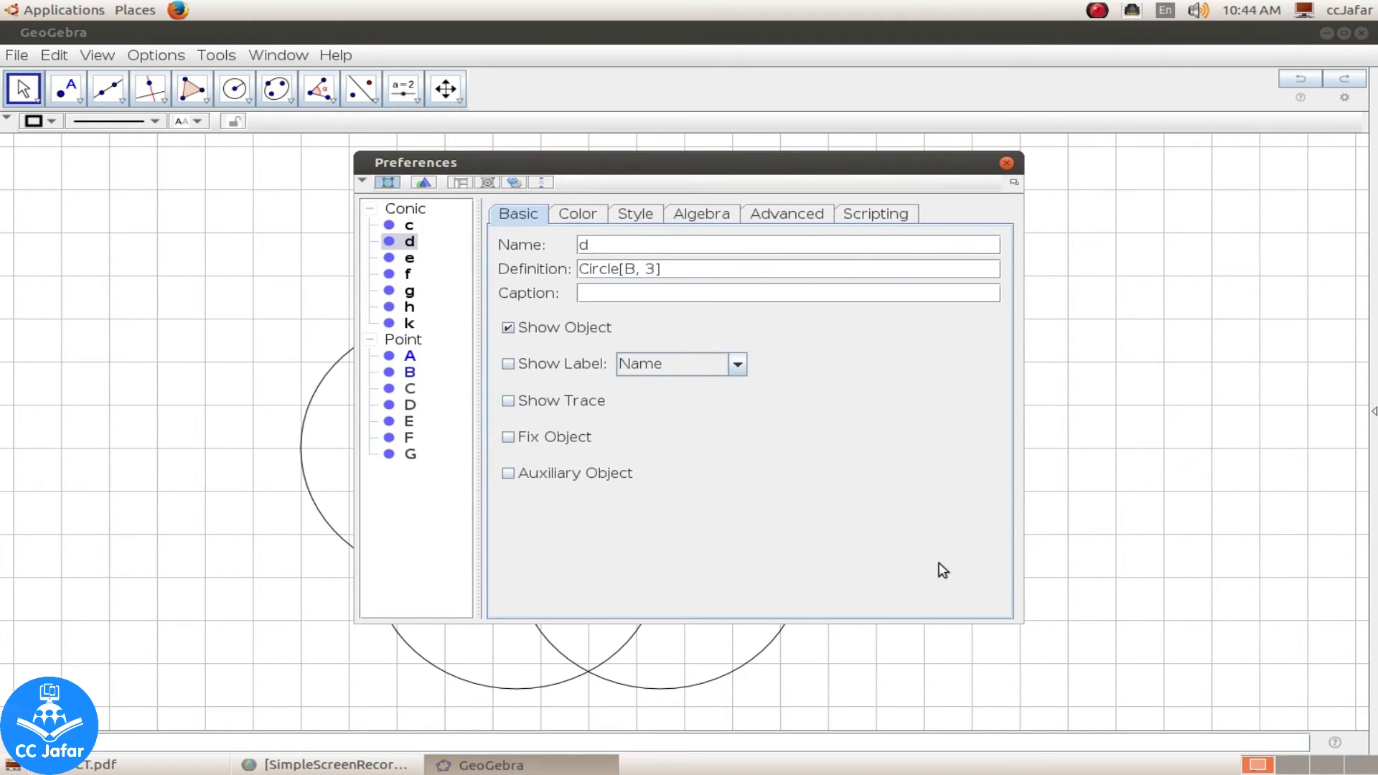
pyautogui.click(585, 218)
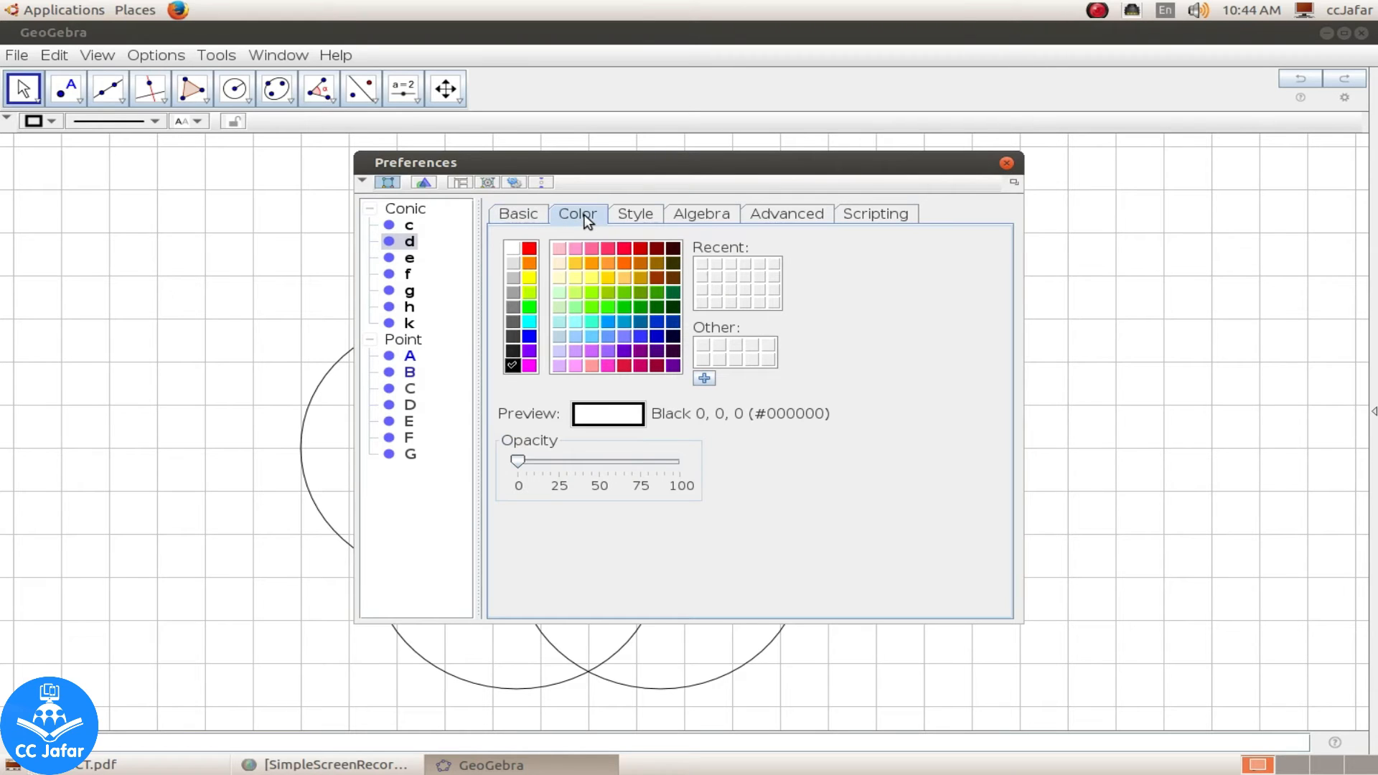
pyautogui.click(591, 294)
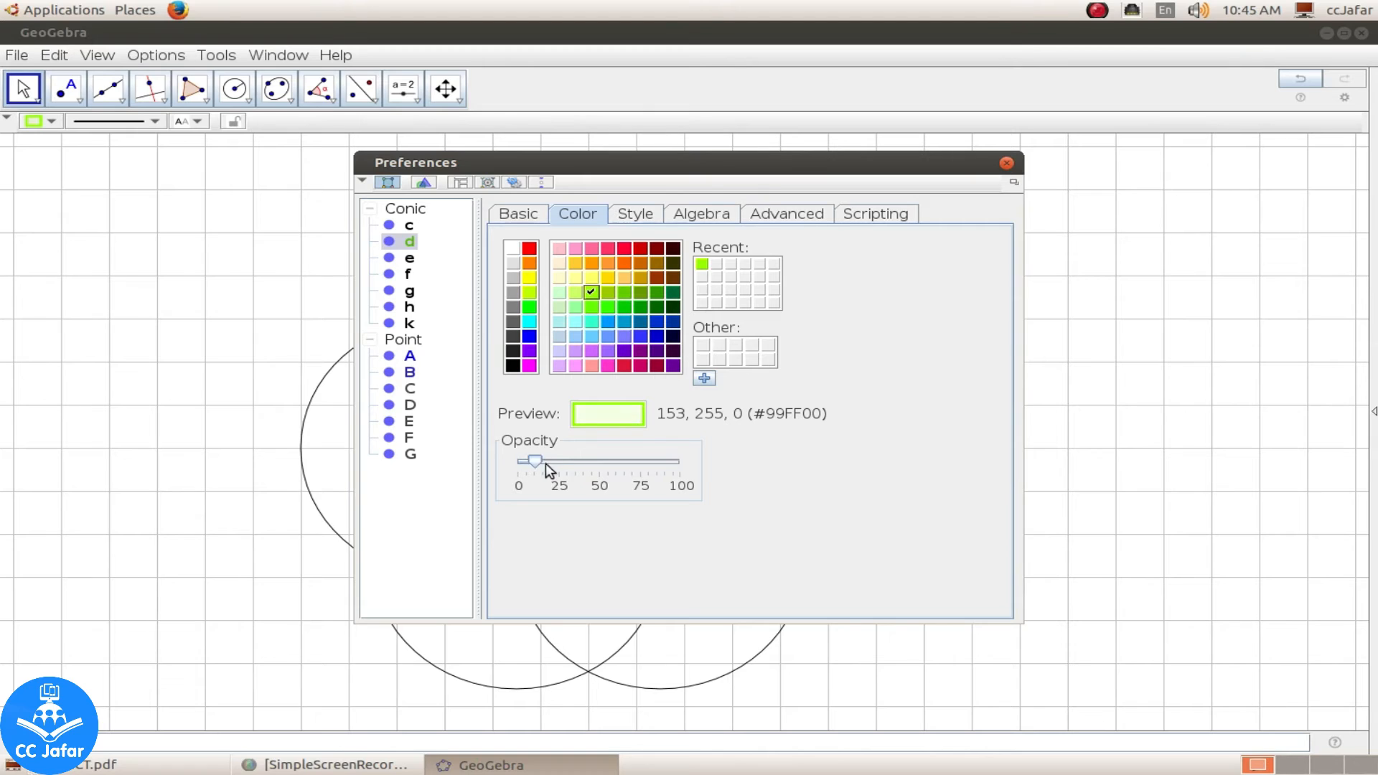
pyautogui.moveTo(587, 462); pyautogui.dragTo(602, 463)
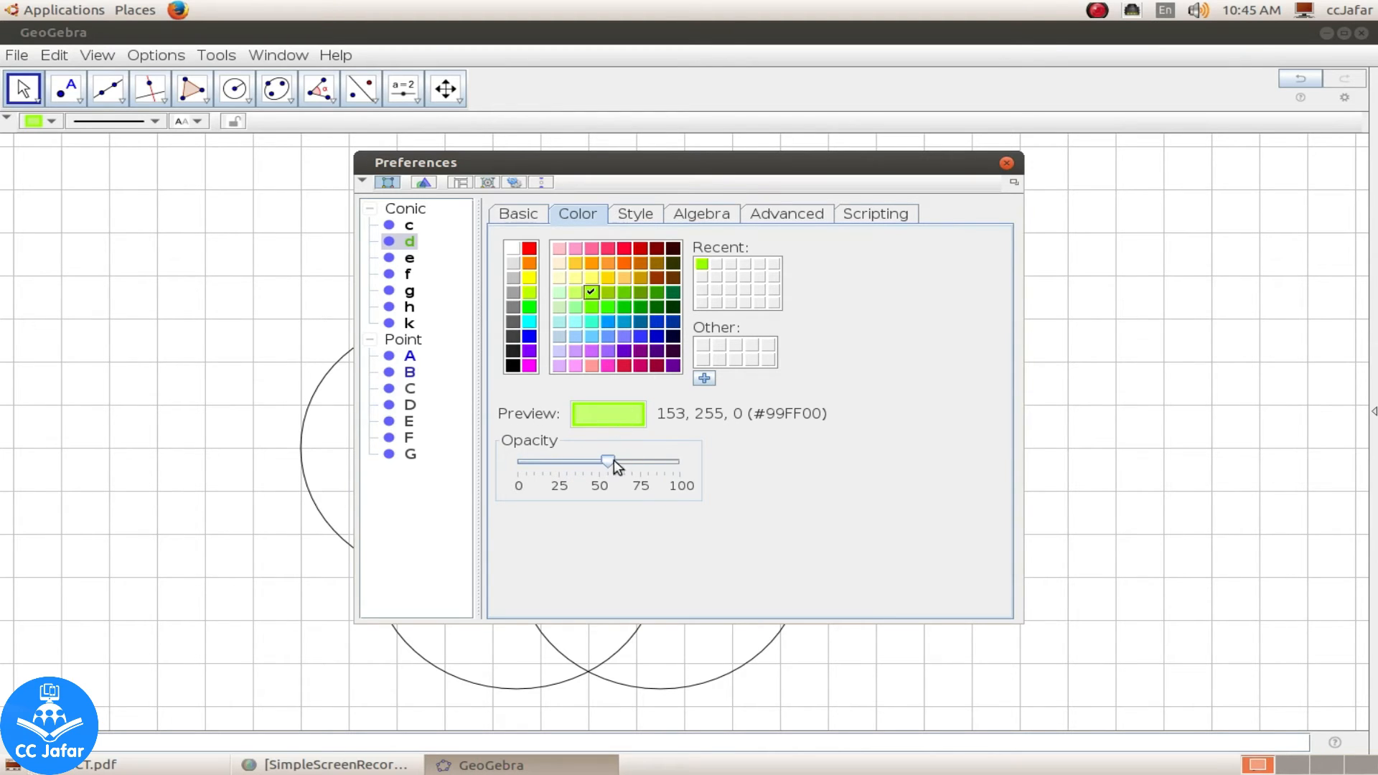
pyautogui.moveTo(610, 462)
pyautogui.mouseDown()
pyautogui.moveTo(679, 462)
pyautogui.moveTo(601, 465)
pyautogui.mouseUp()
pyautogui.click(1006, 164)
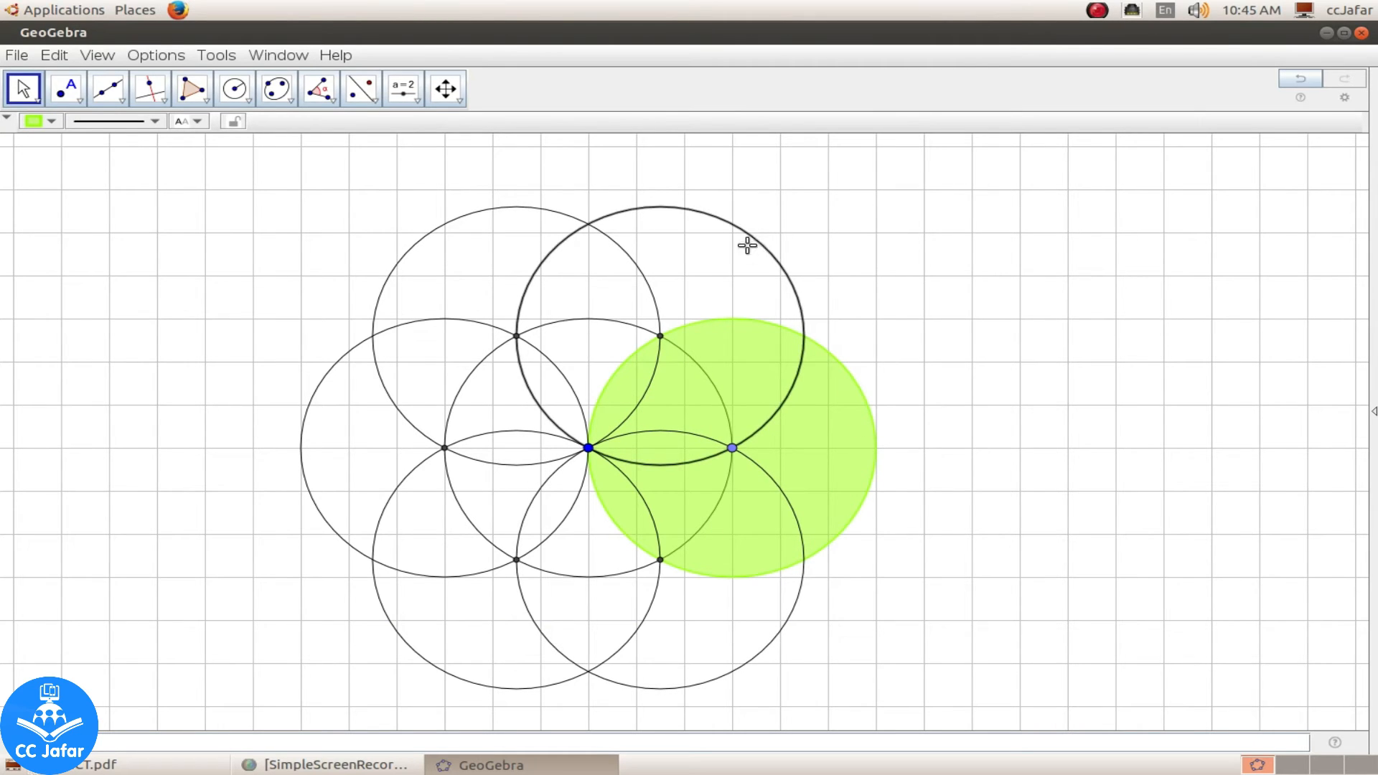
# Step: Fill the flower's upper-right circle (circle e) with green #33FF00 at about 55 opacity
pyautogui.rightClick(702, 211)
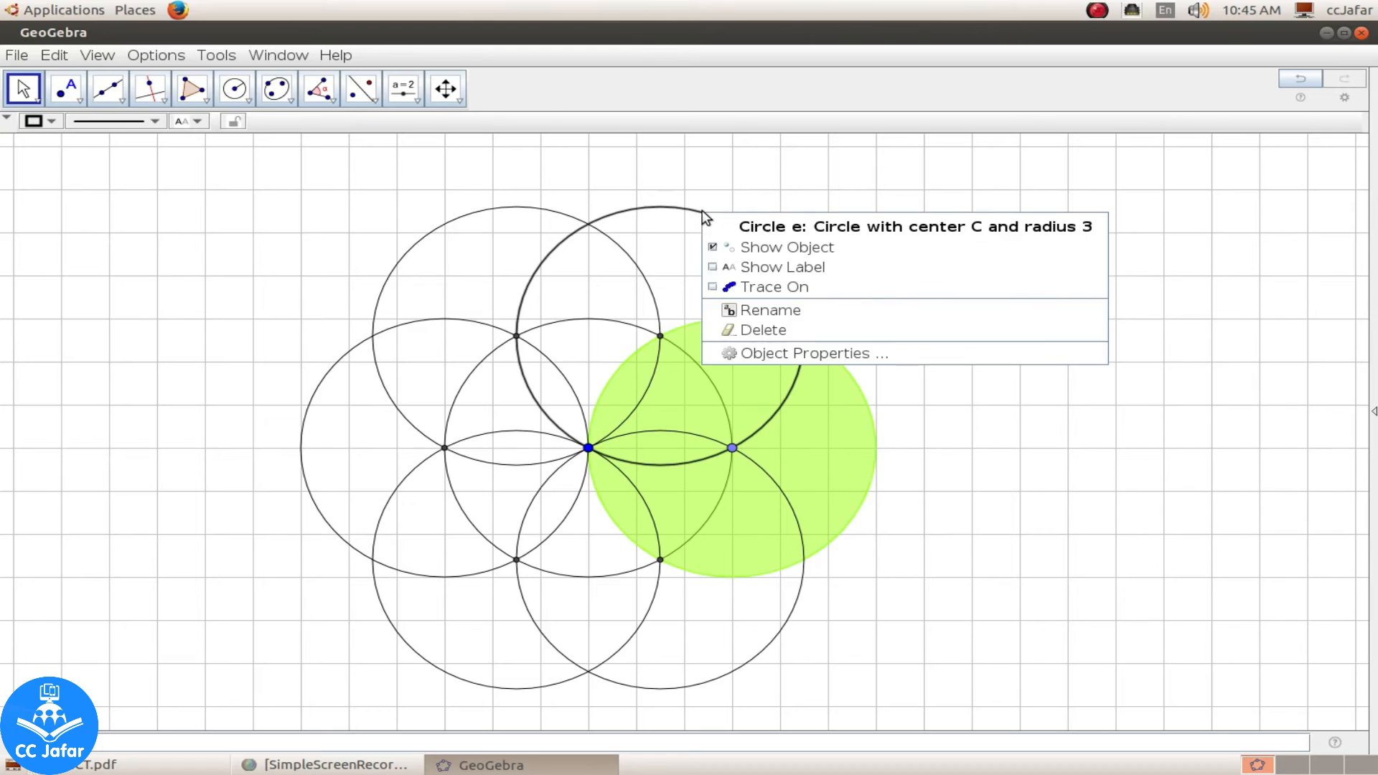
pyautogui.click(739, 350)
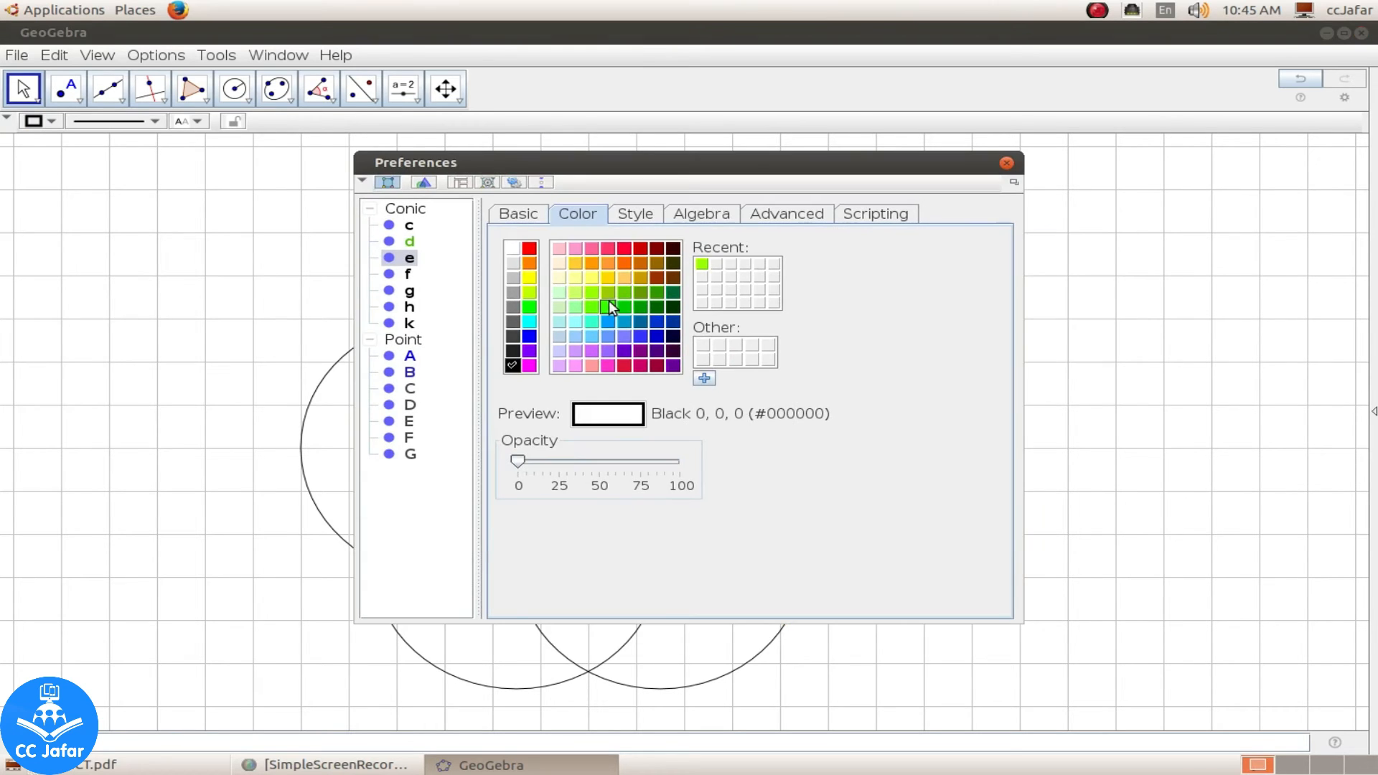
pyautogui.click(610, 307)
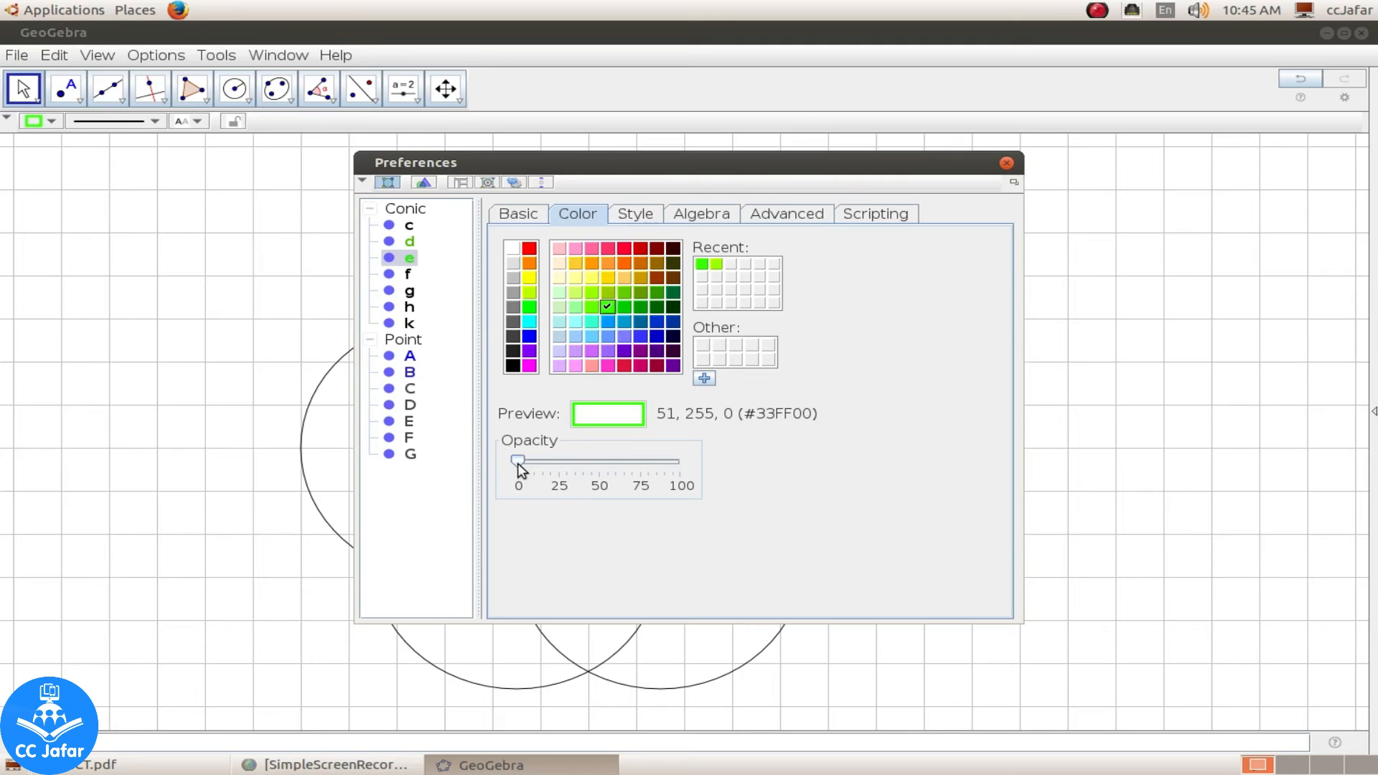
pyautogui.moveTo(518, 465); pyautogui.dragTo(607, 461)
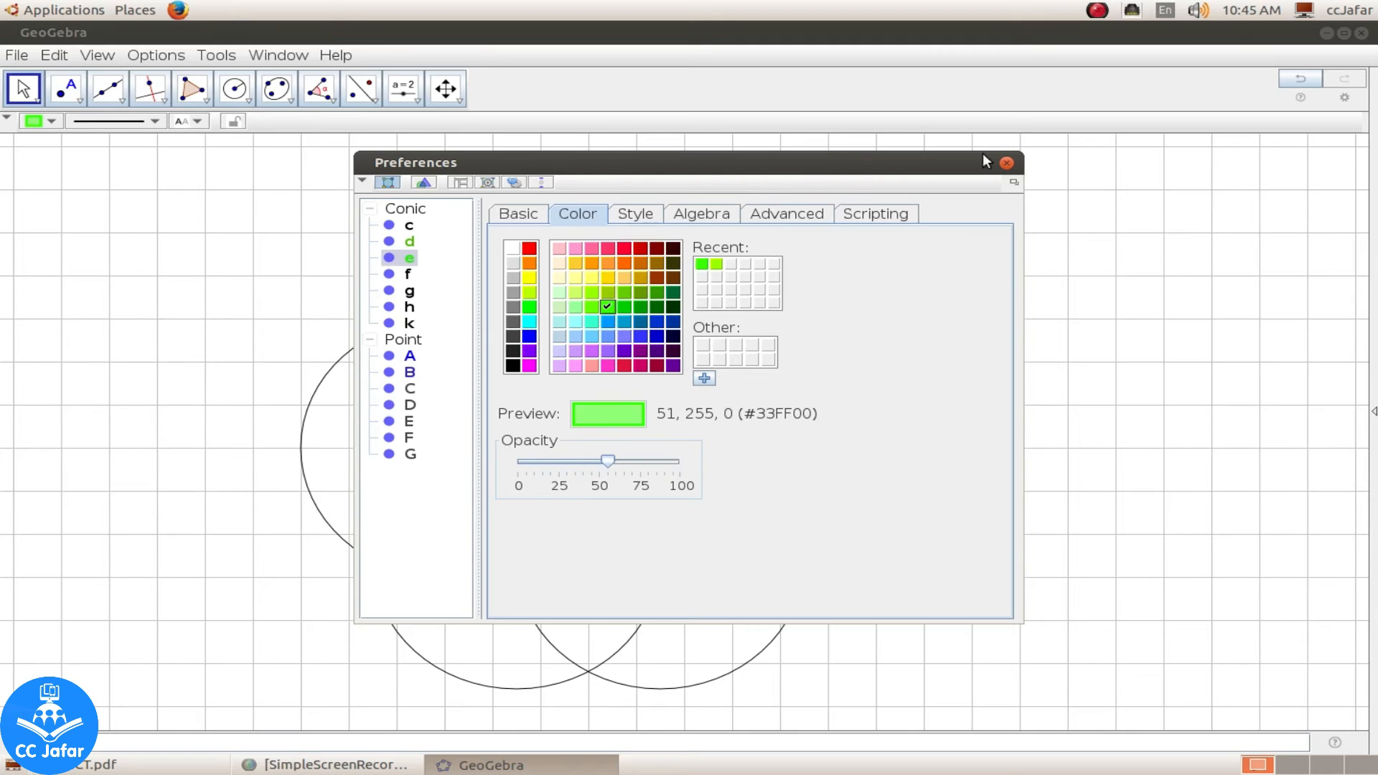
pyautogui.click(1006, 162)
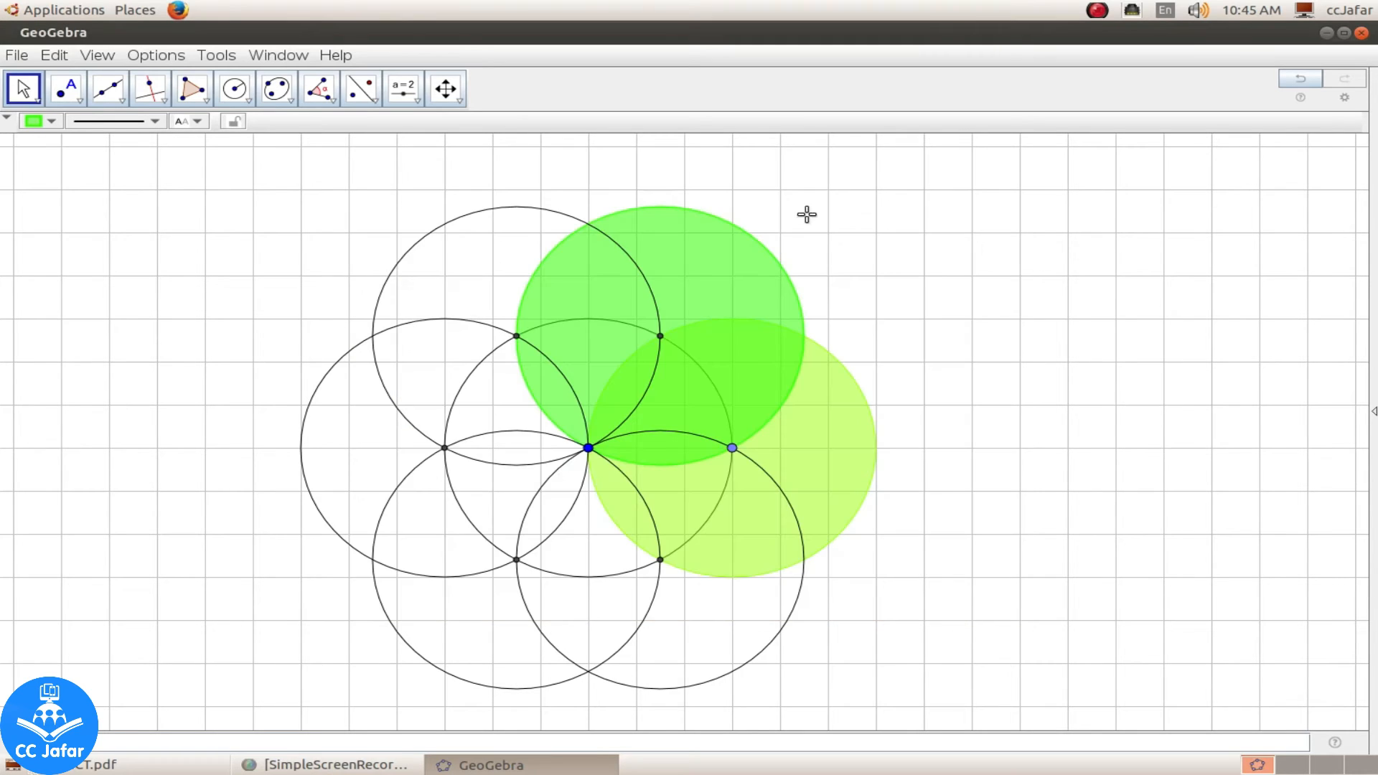
# Step: Fill the flower's upper-left circle (circle f) with Aqua #BCD4E6 at about 65 opacity
pyautogui.rightClick(442, 232)
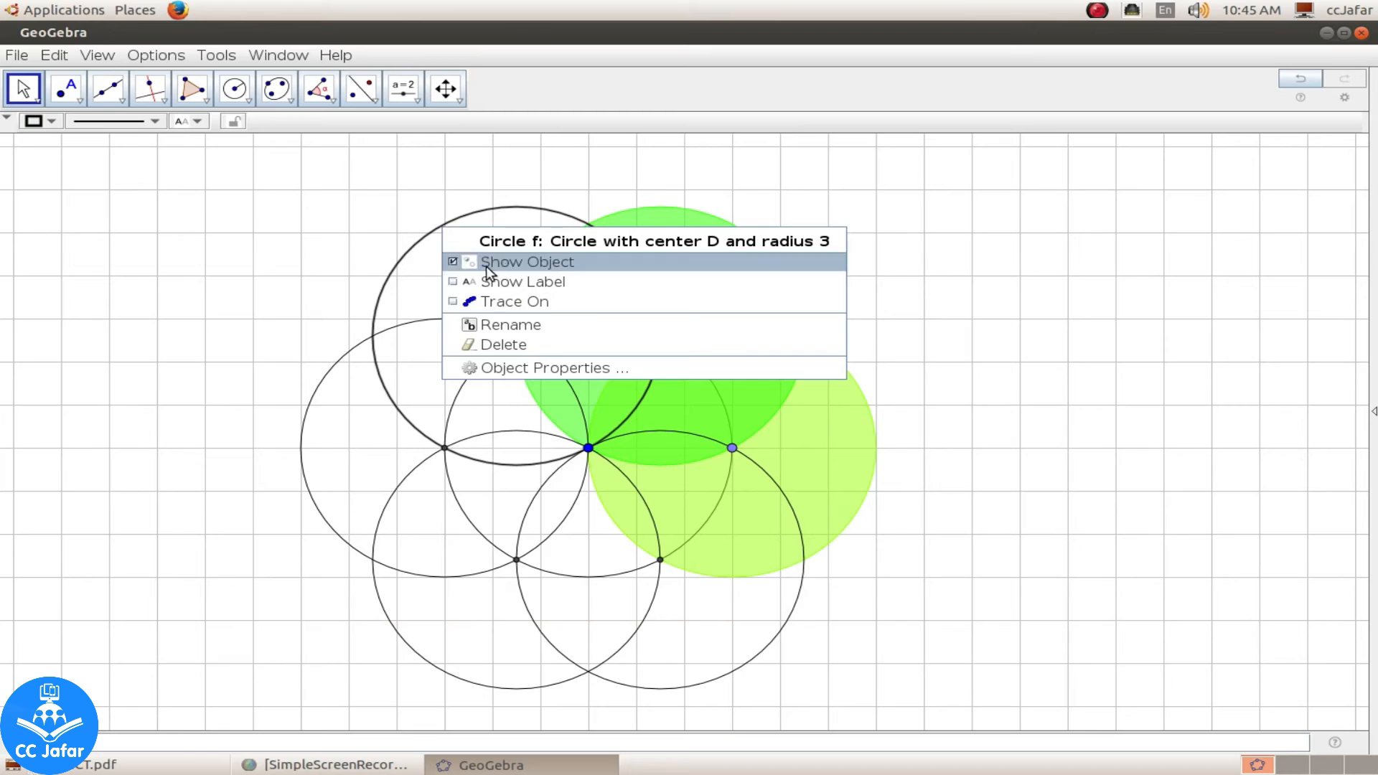
pyautogui.click(511, 369)
pyautogui.click(559, 336)
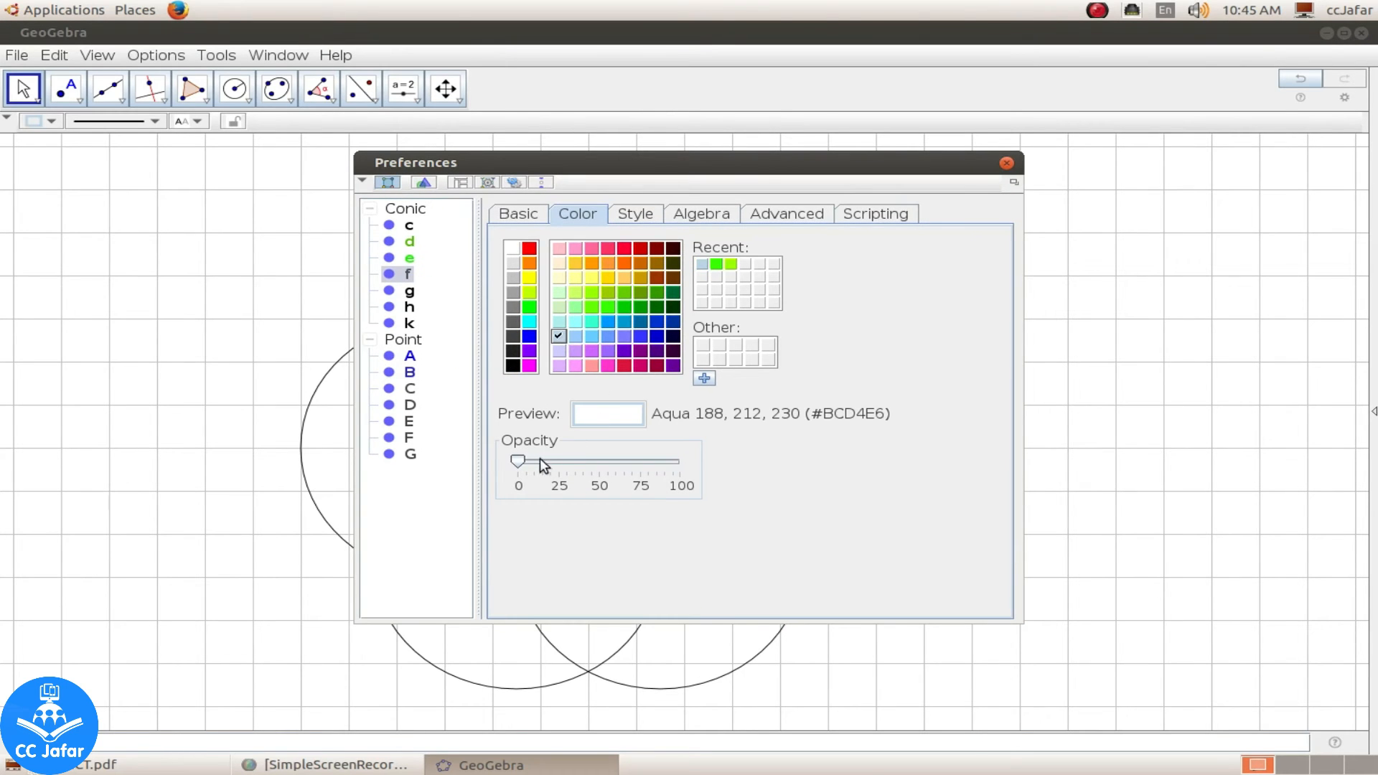
pyautogui.moveTo(518, 463); pyautogui.dragTo(600, 462)
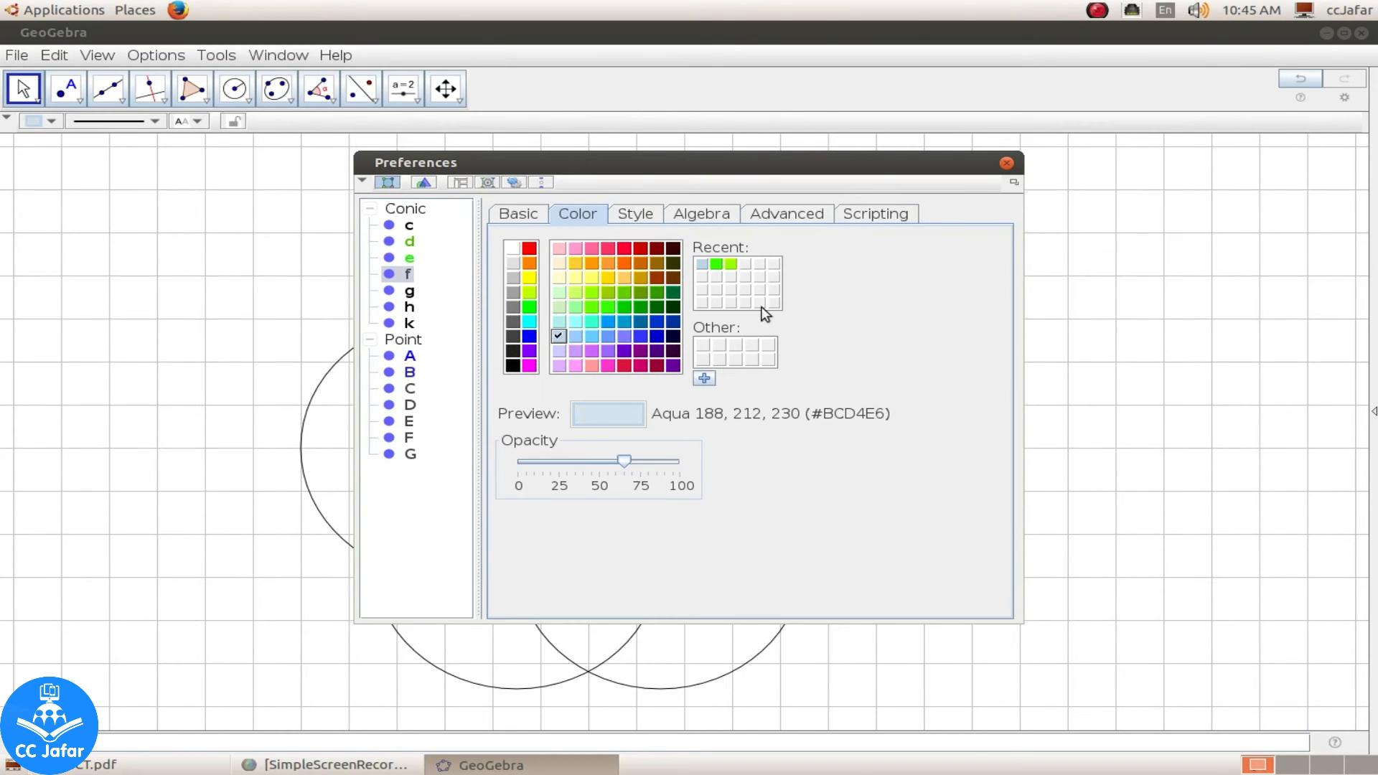
pyautogui.click(1006, 162)
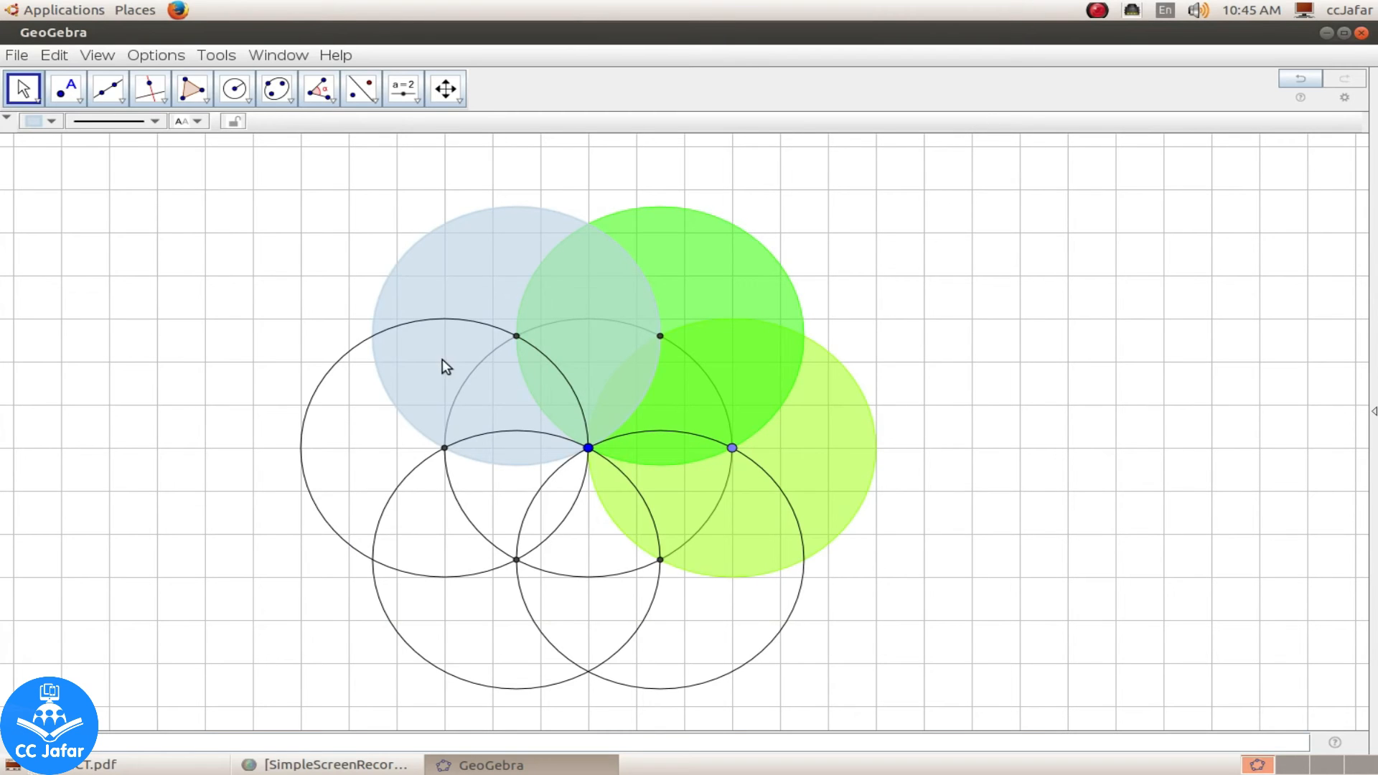
# Step: Fill the flower's leftmost circle (circle g) with purple #CC66FF at about 55 opacity
pyautogui.rightClick(311, 393)
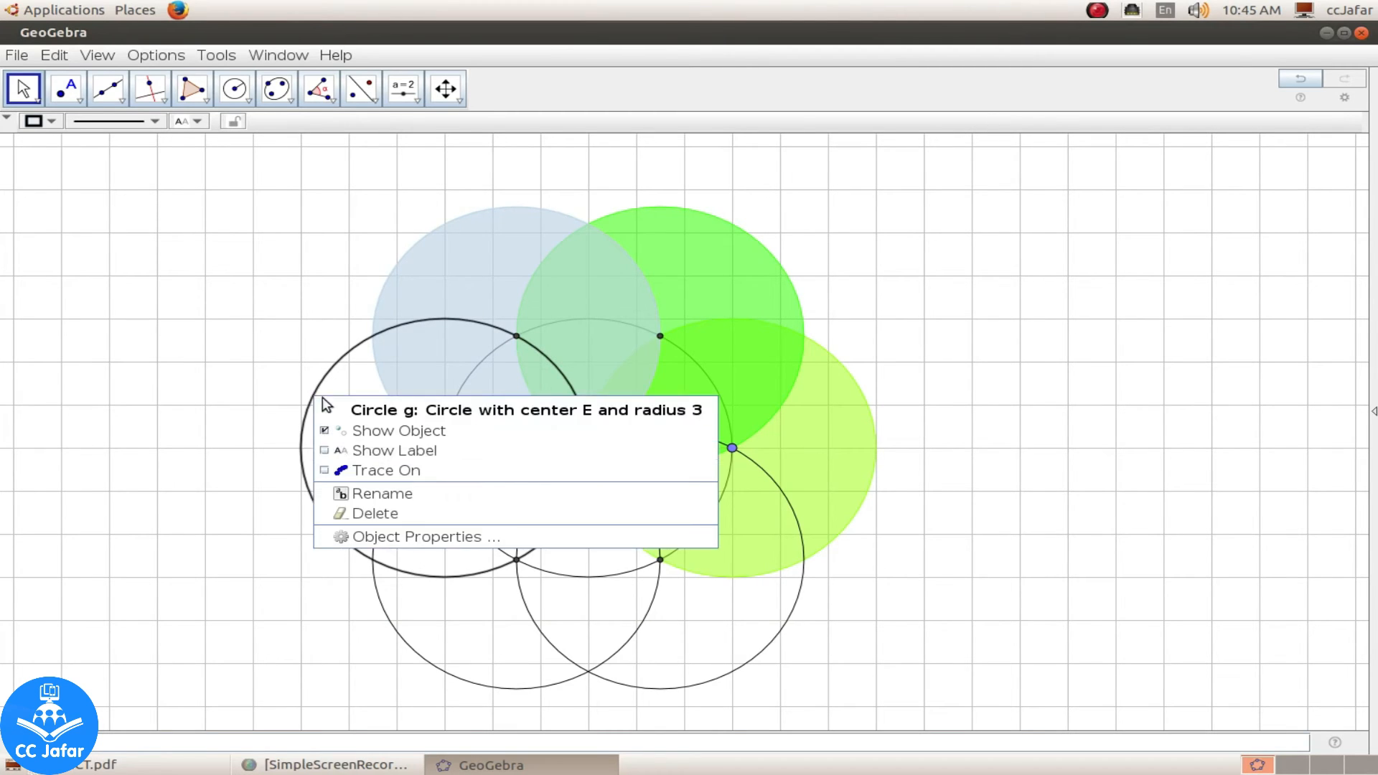
pyautogui.click(374, 533)
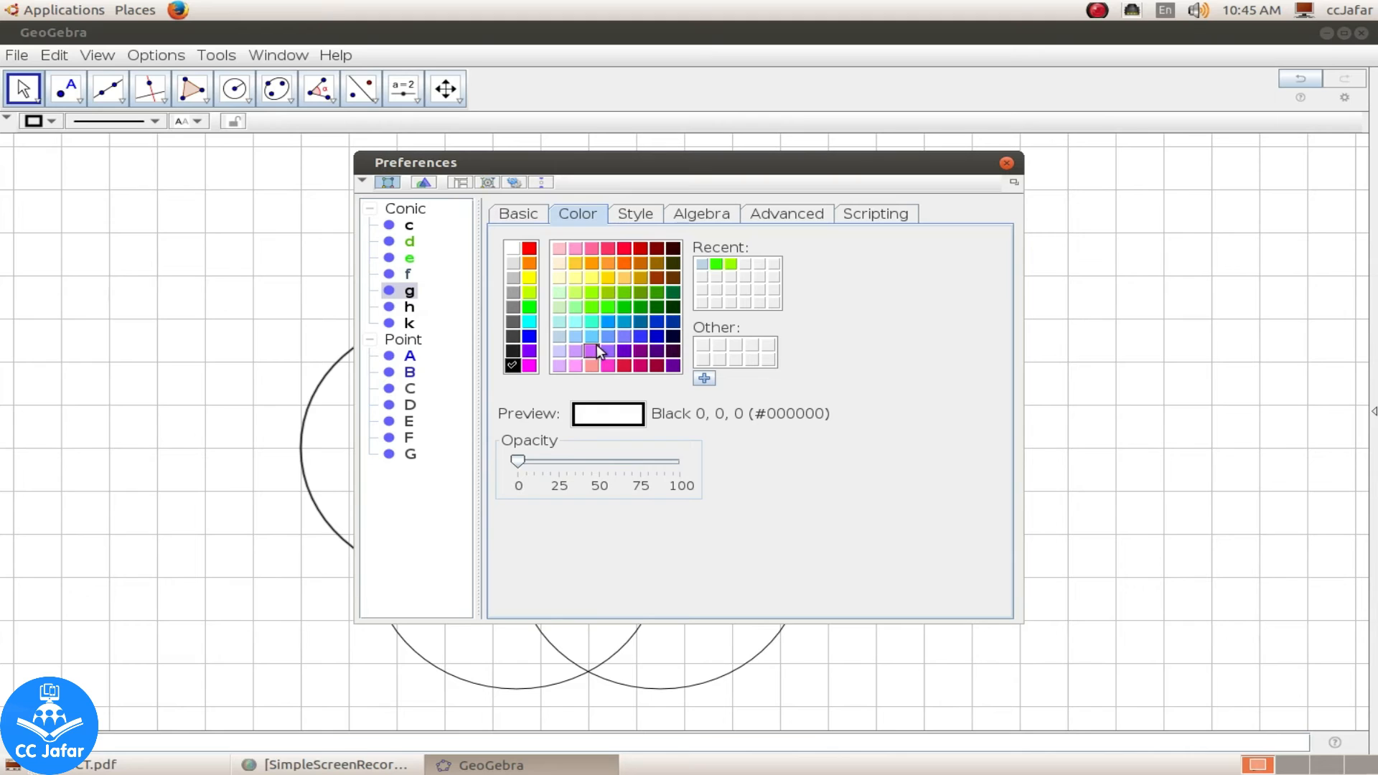
pyautogui.click(593, 351)
pyautogui.moveTo(518, 461); pyautogui.dragTo(609, 459)
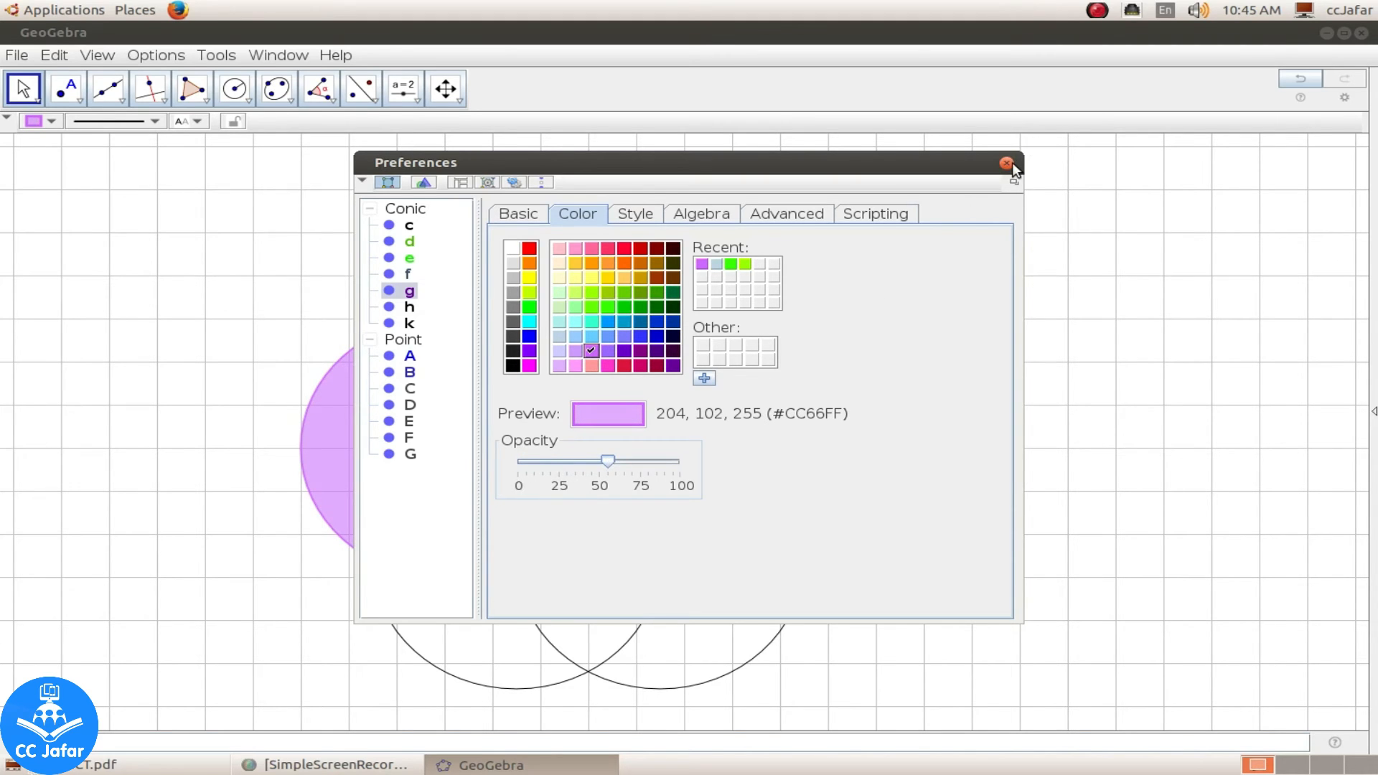
pyautogui.click(1007, 164)
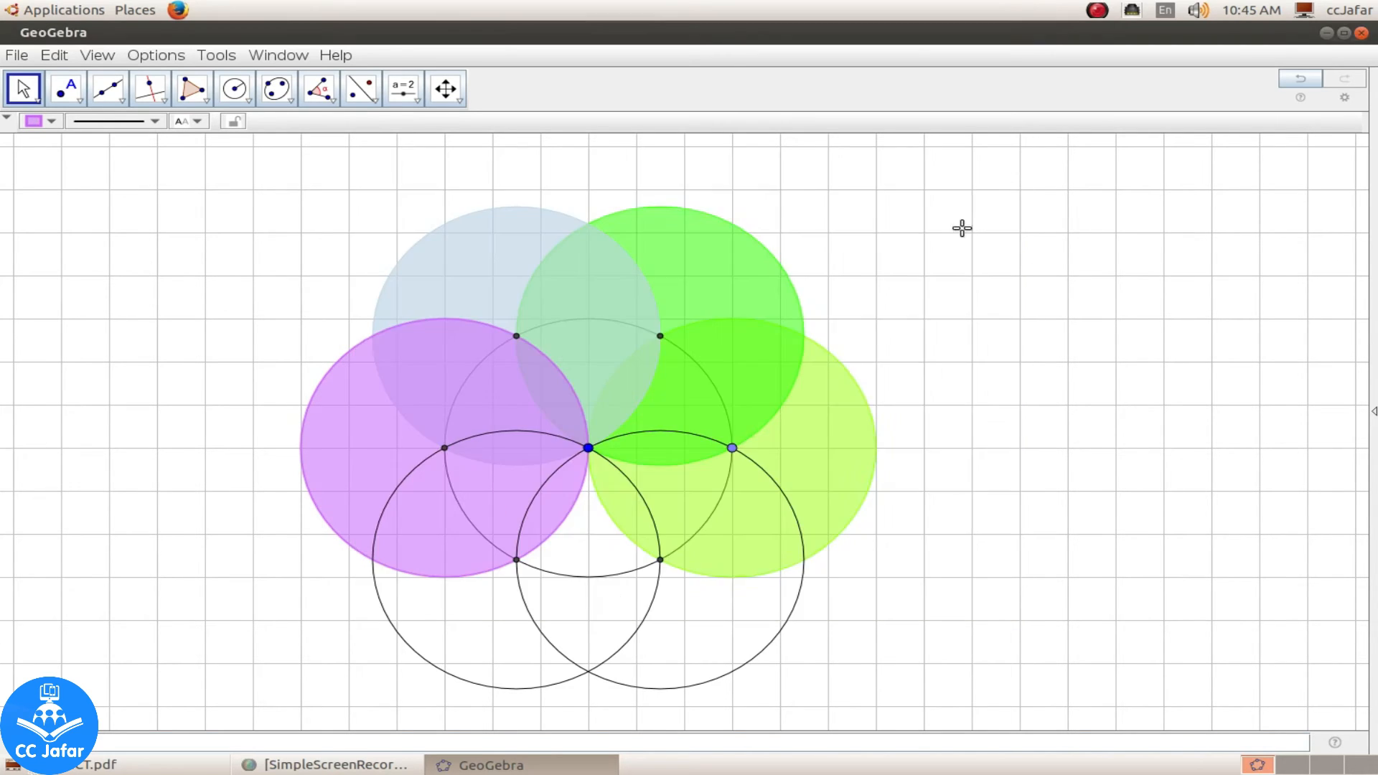
# Step: Fill the flower's lower-left circle (circle h) with green #33FF00 at about 55 opacity
pyautogui.rightClick(407, 649)
pyautogui.click(470, 761)
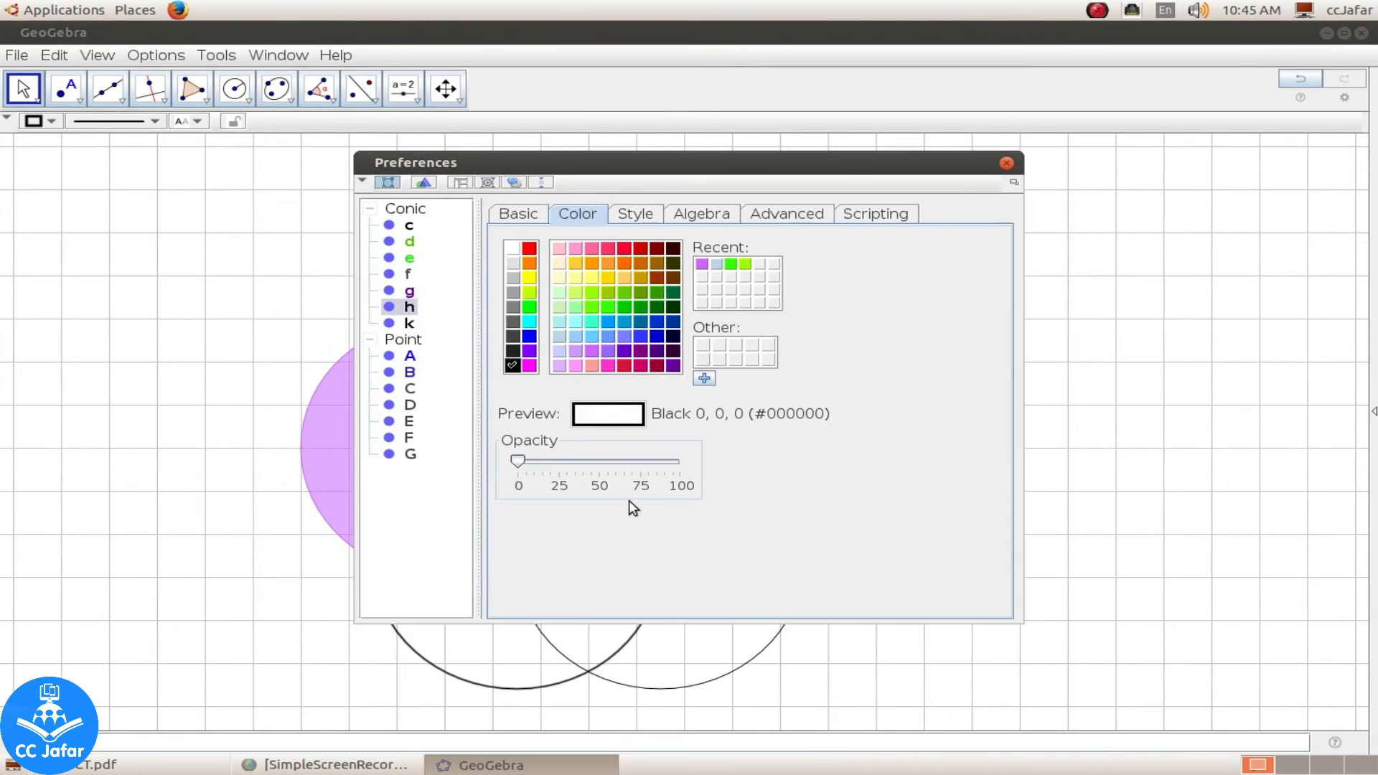
pyautogui.click(609, 307)
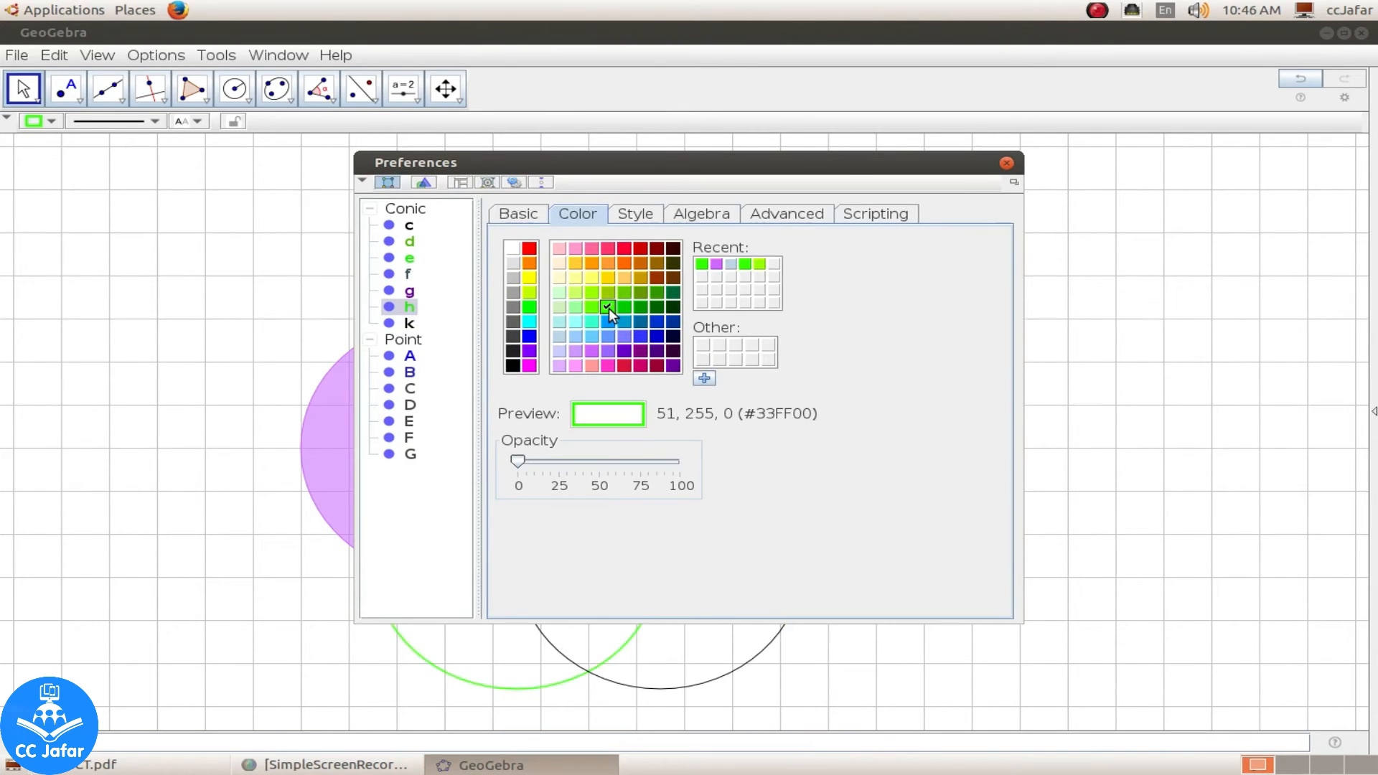
pyautogui.moveTo(518, 461); pyautogui.dragTo(602, 463)
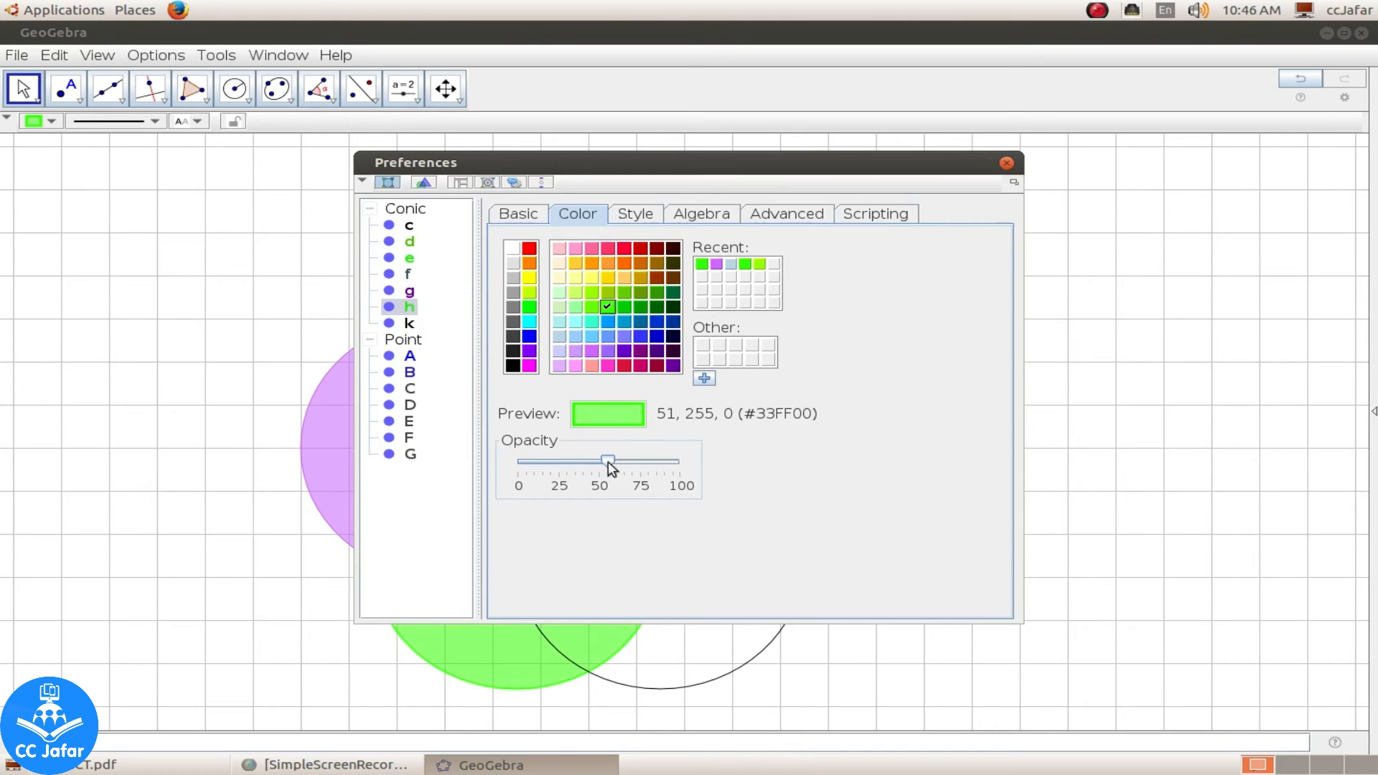
pyautogui.click(1007, 163)
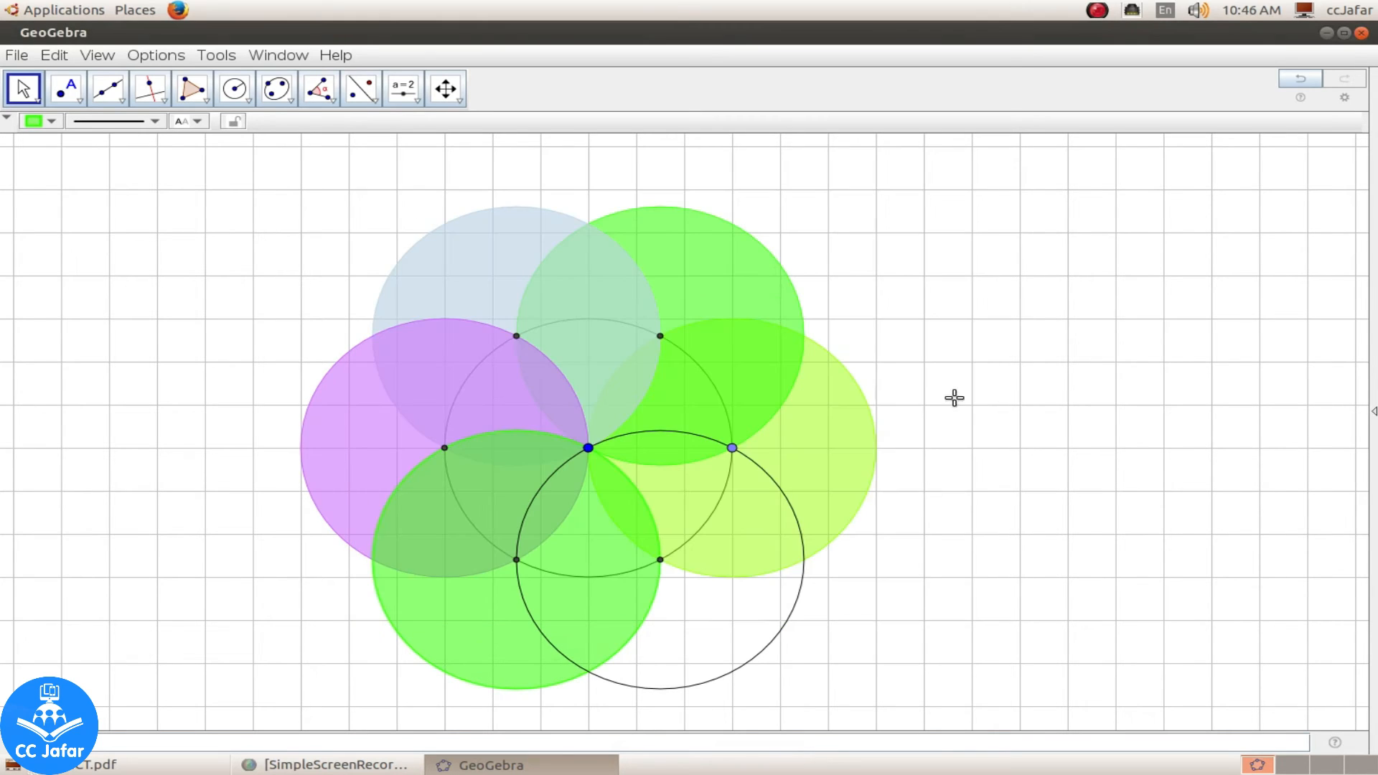
# Step: Fill the flower's lower-right circle (circle k) with orange #FFCC66 at about 75 opacity
pyautogui.rightClick(782, 626)
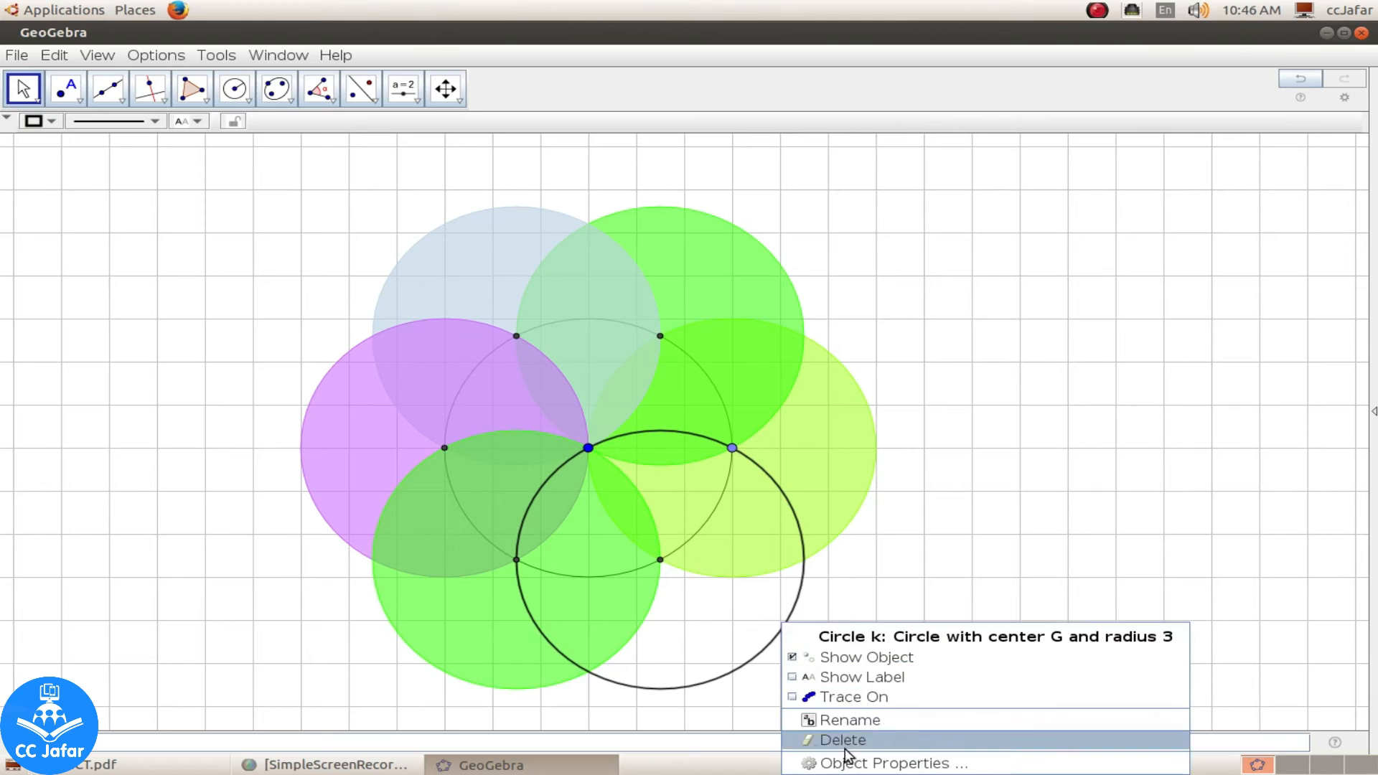
pyautogui.click(797, 760)
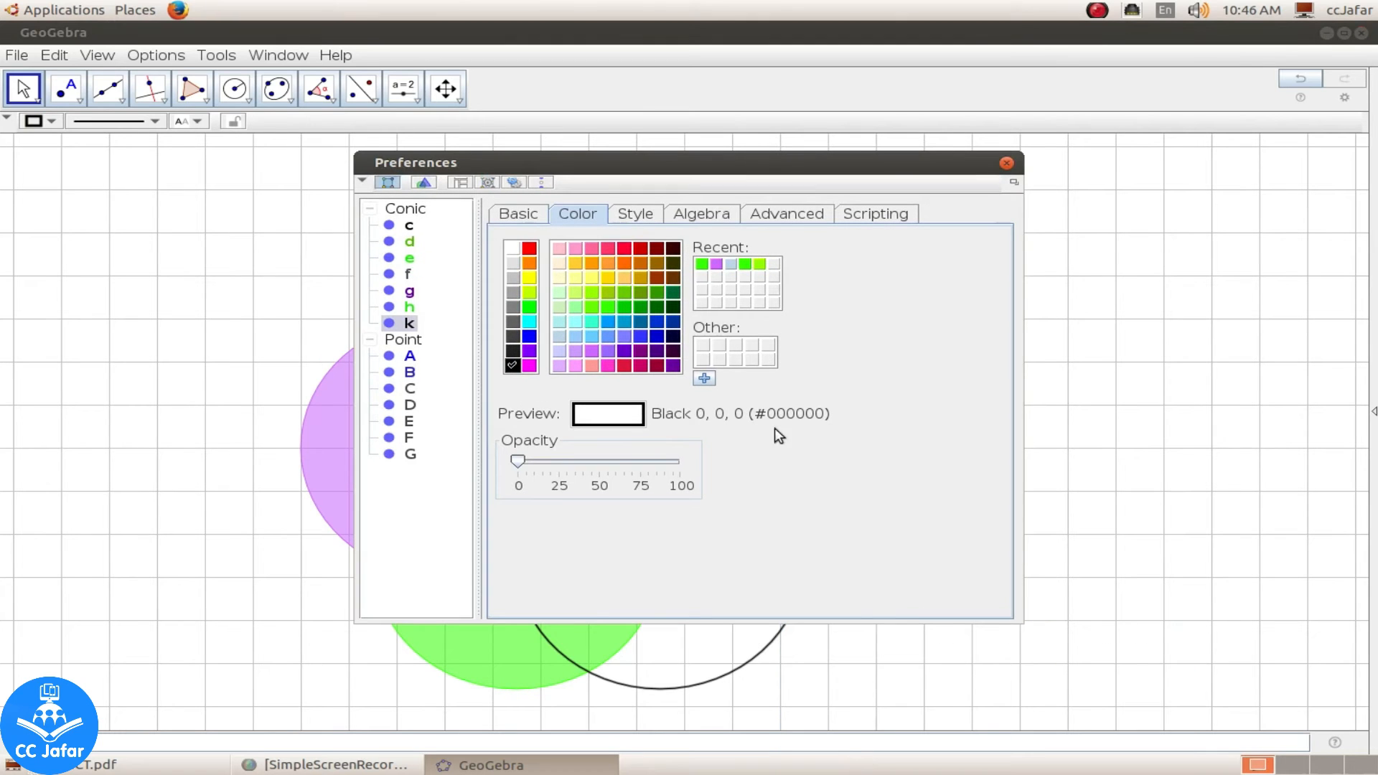
pyautogui.click(627, 279)
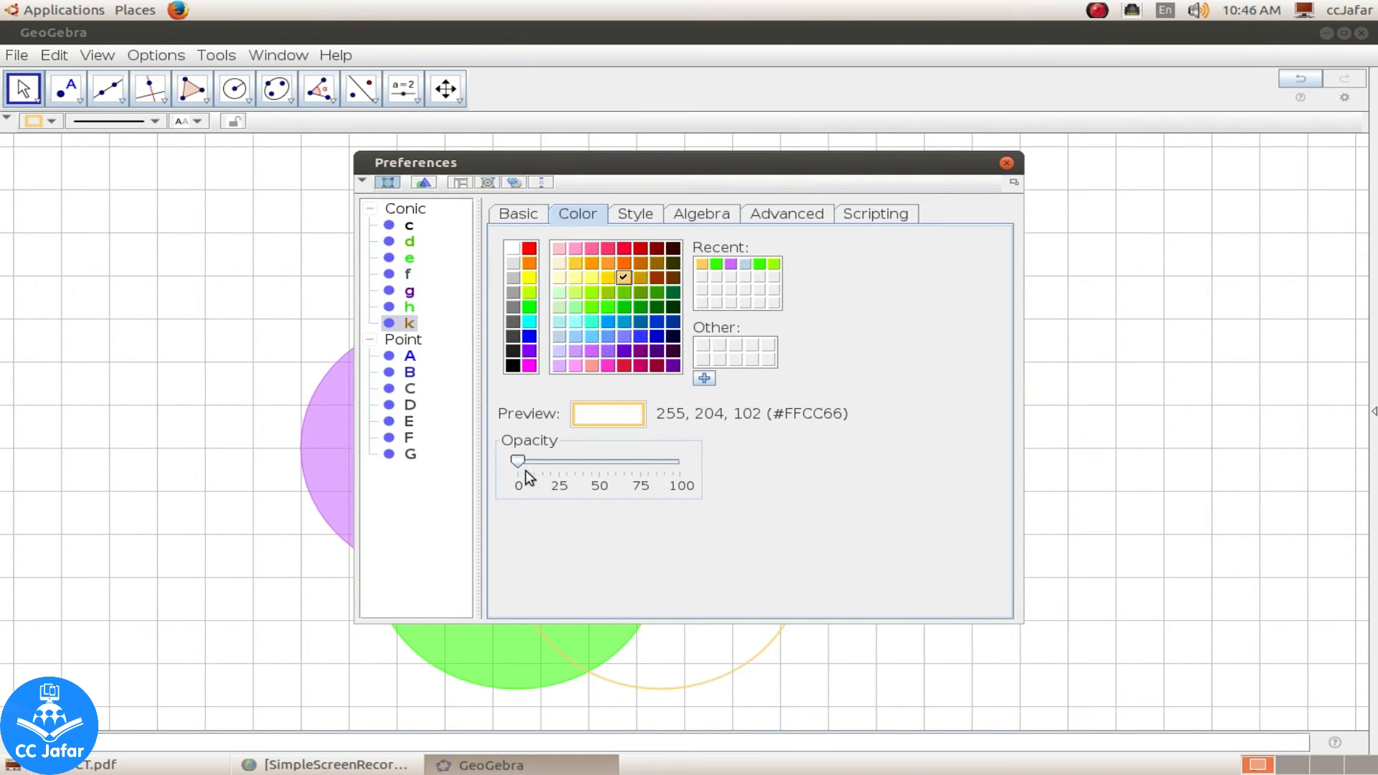
pyautogui.moveTo(520, 462); pyautogui.dragTo(641, 465)
pyautogui.click(1006, 163)
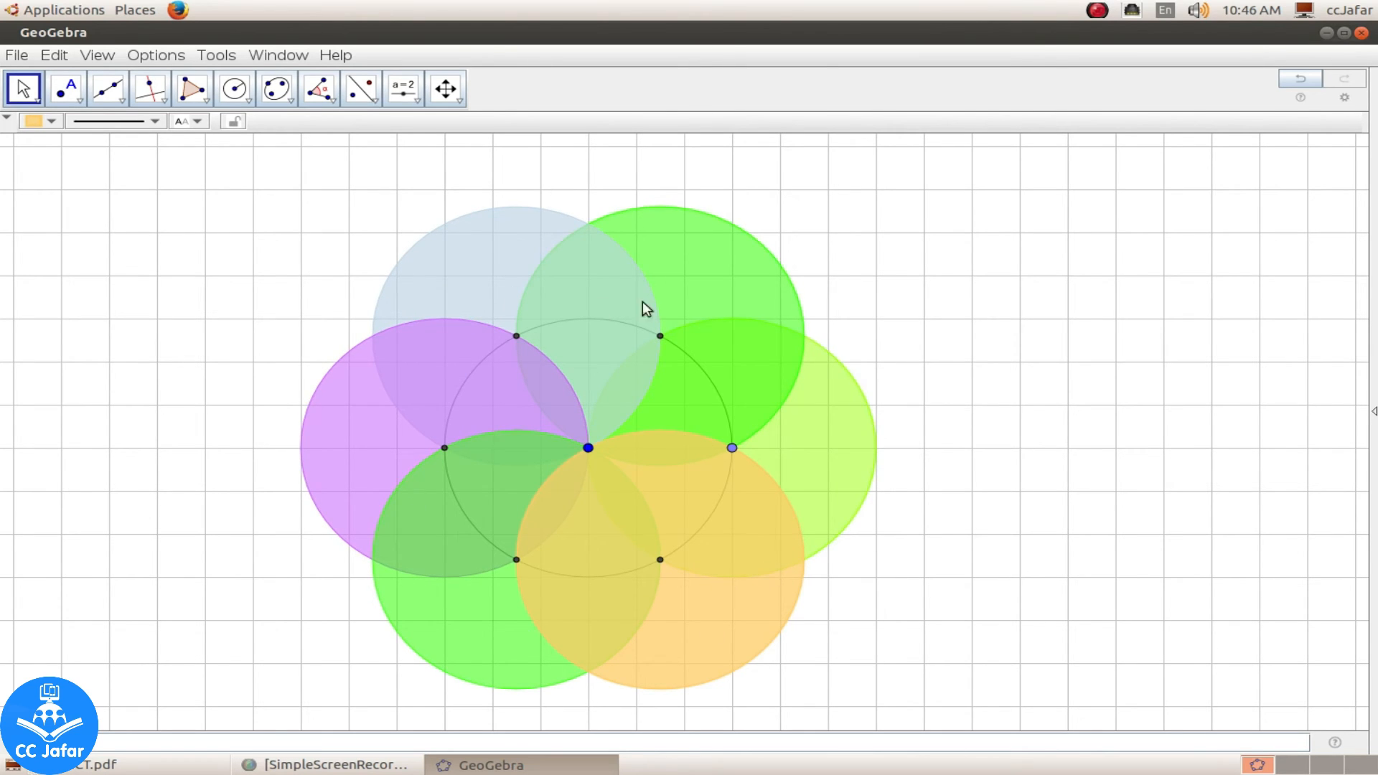
# Step: Recolour the flower's upper-left circle (circle f) to dark green #009900 at about 55 opacity
pyautogui.rightClick(449, 222)
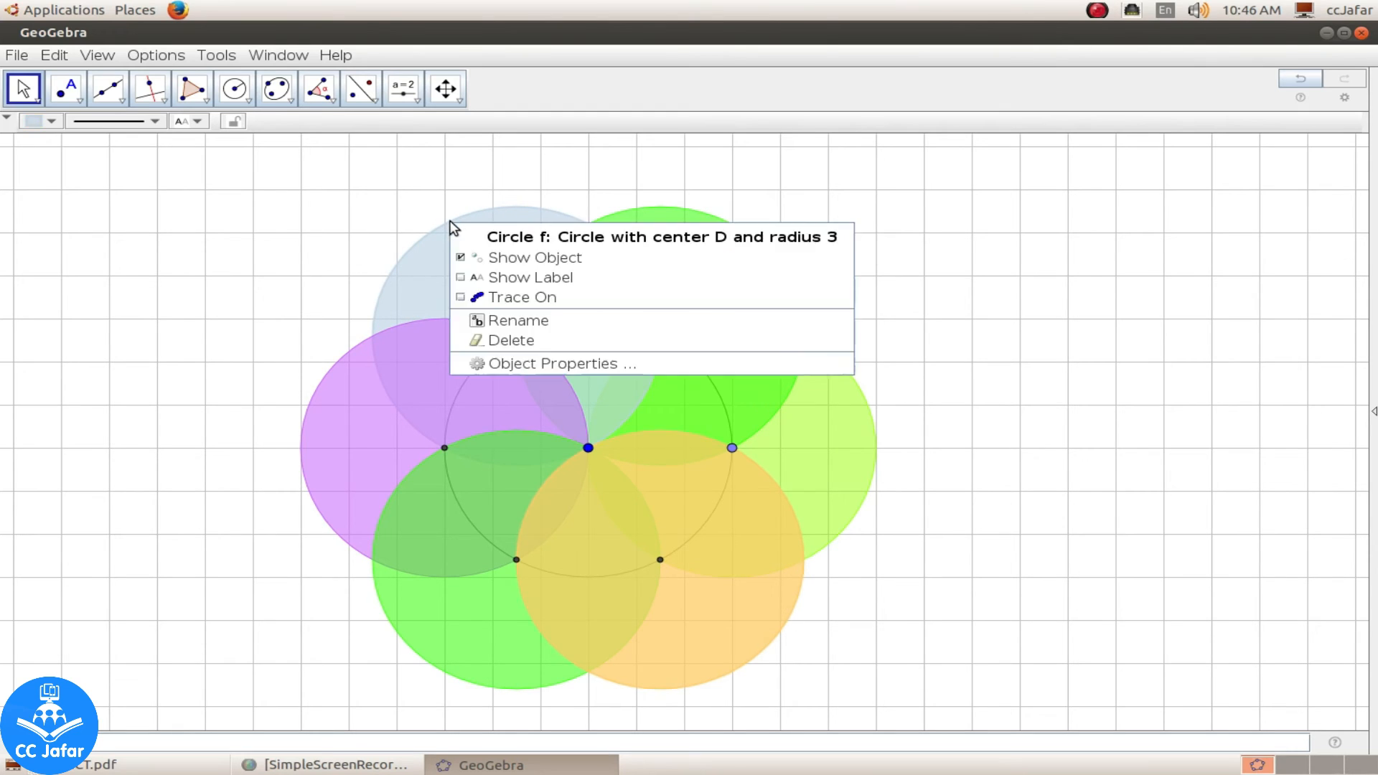
pyautogui.click(497, 364)
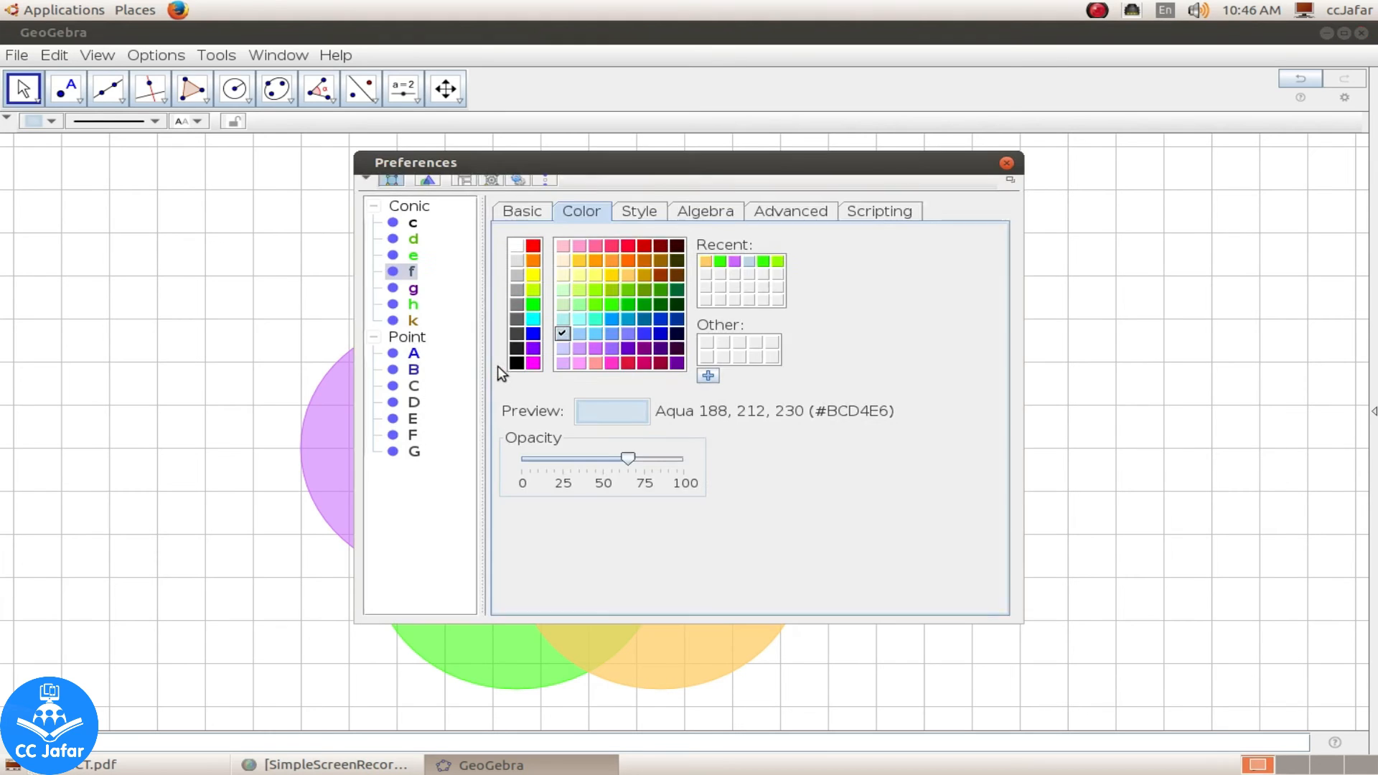
pyautogui.click(643, 307)
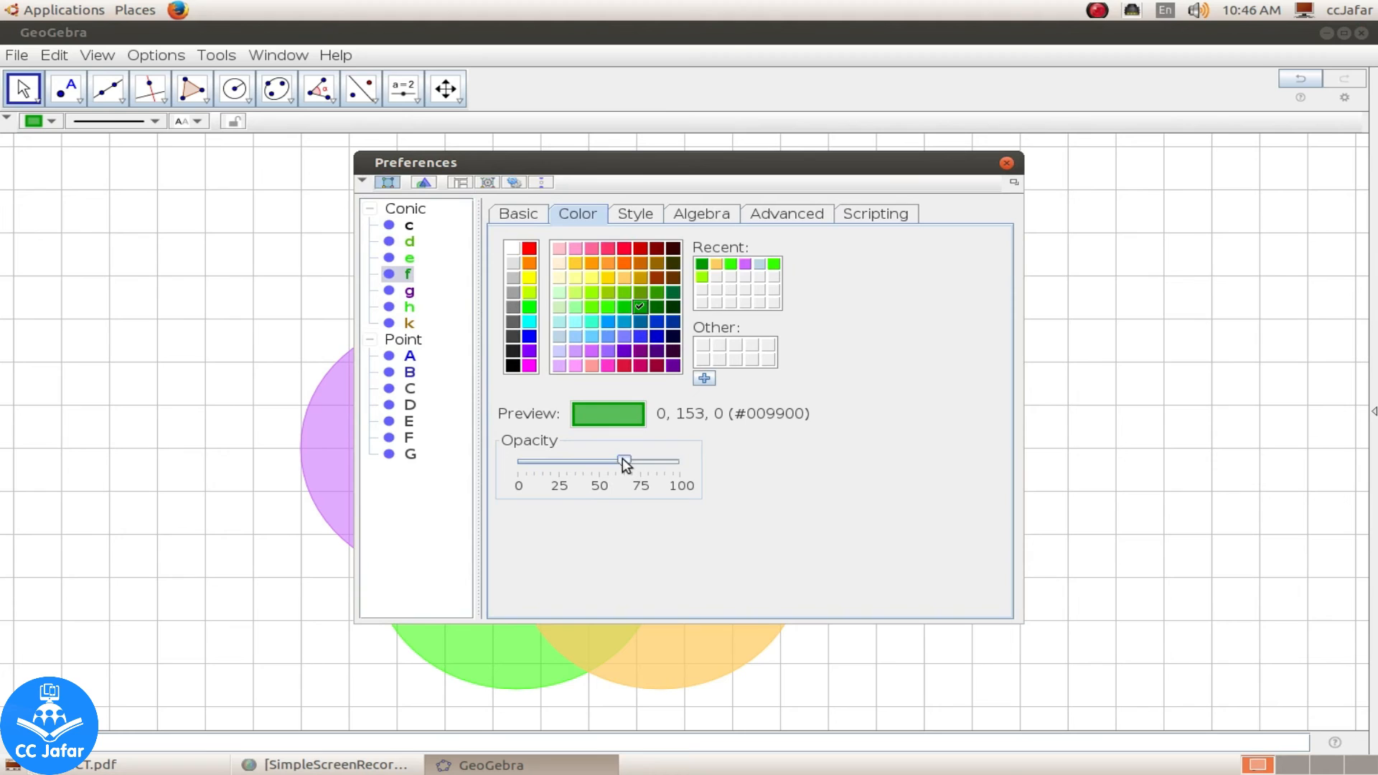
pyautogui.moveTo(624, 465); pyautogui.dragTo(610, 463)
pyautogui.click(1007, 163)
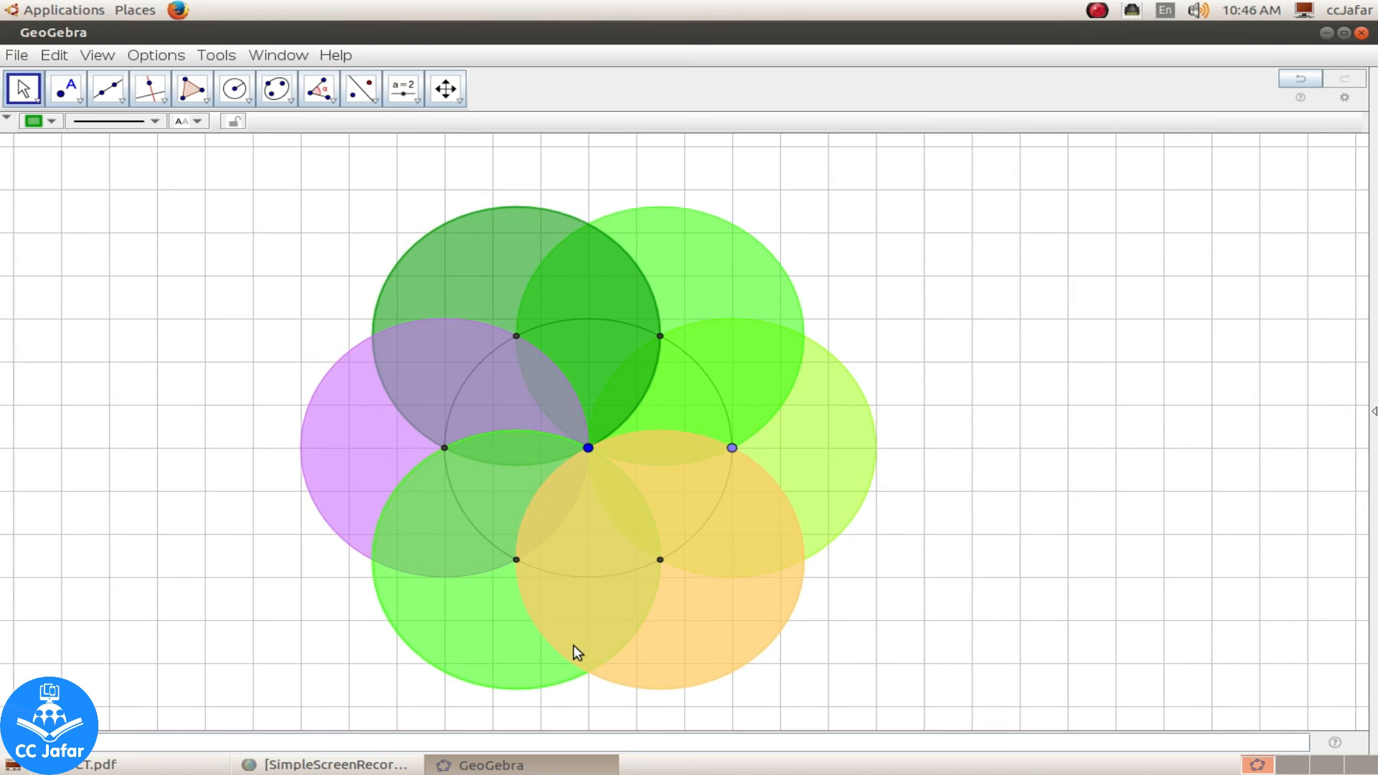
# Step: Switch to the ICT.pdf textbook and review the circle-drawing methods on page 32 and the exercises and coloured circle figures on page 33
pyautogui.click(108, 768)
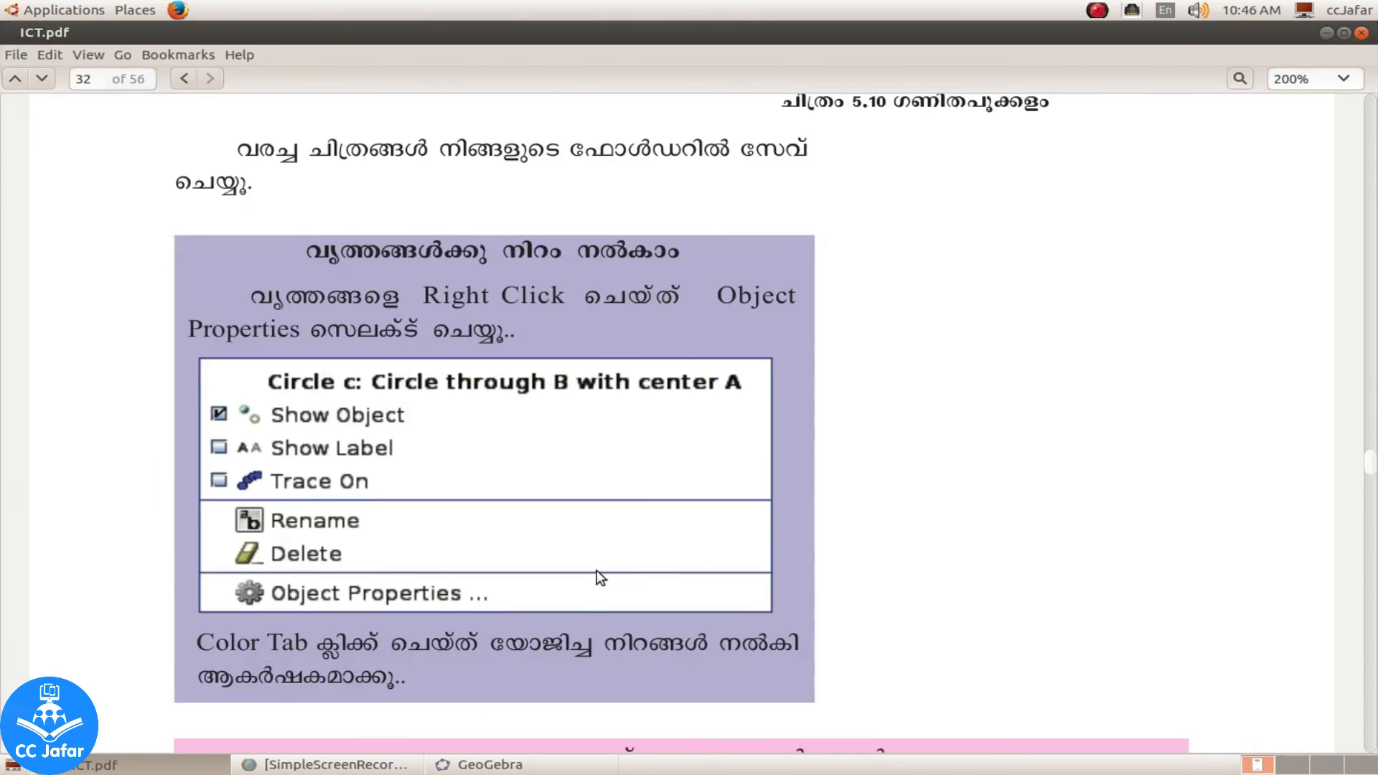
pyautogui.scroll(-5, 596, 570)
pyautogui.scroll(-2, 594, 579)
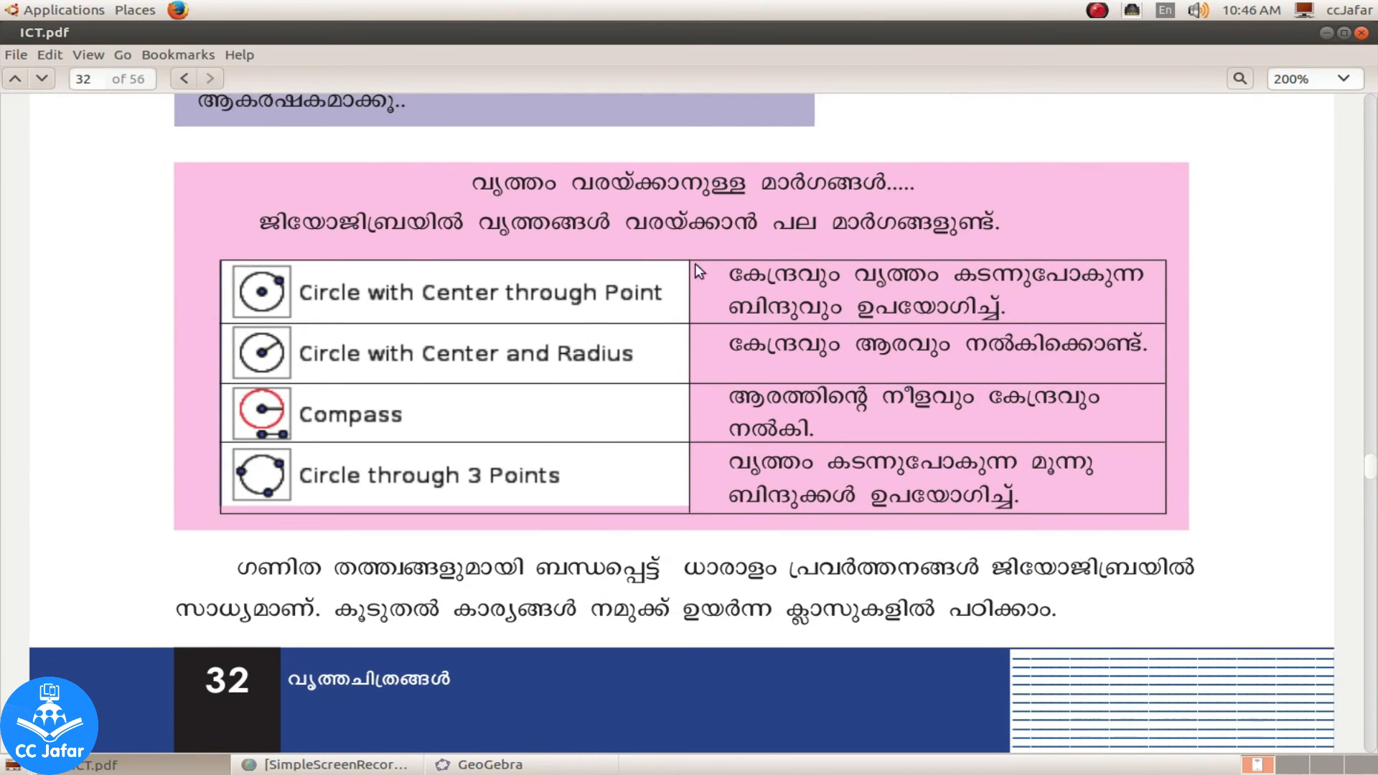
pyautogui.scroll(-8, 718, 534)
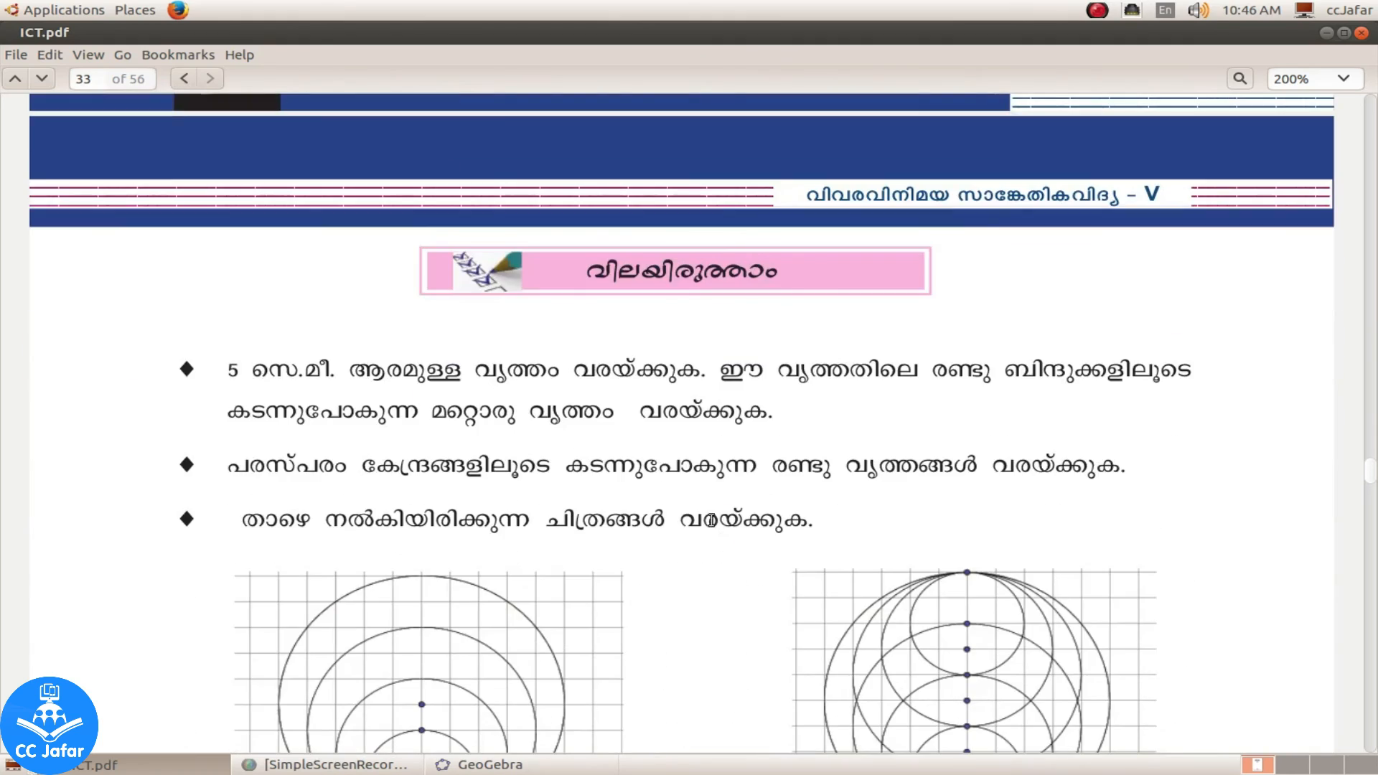
pyautogui.scroll(-2, 710, 522)
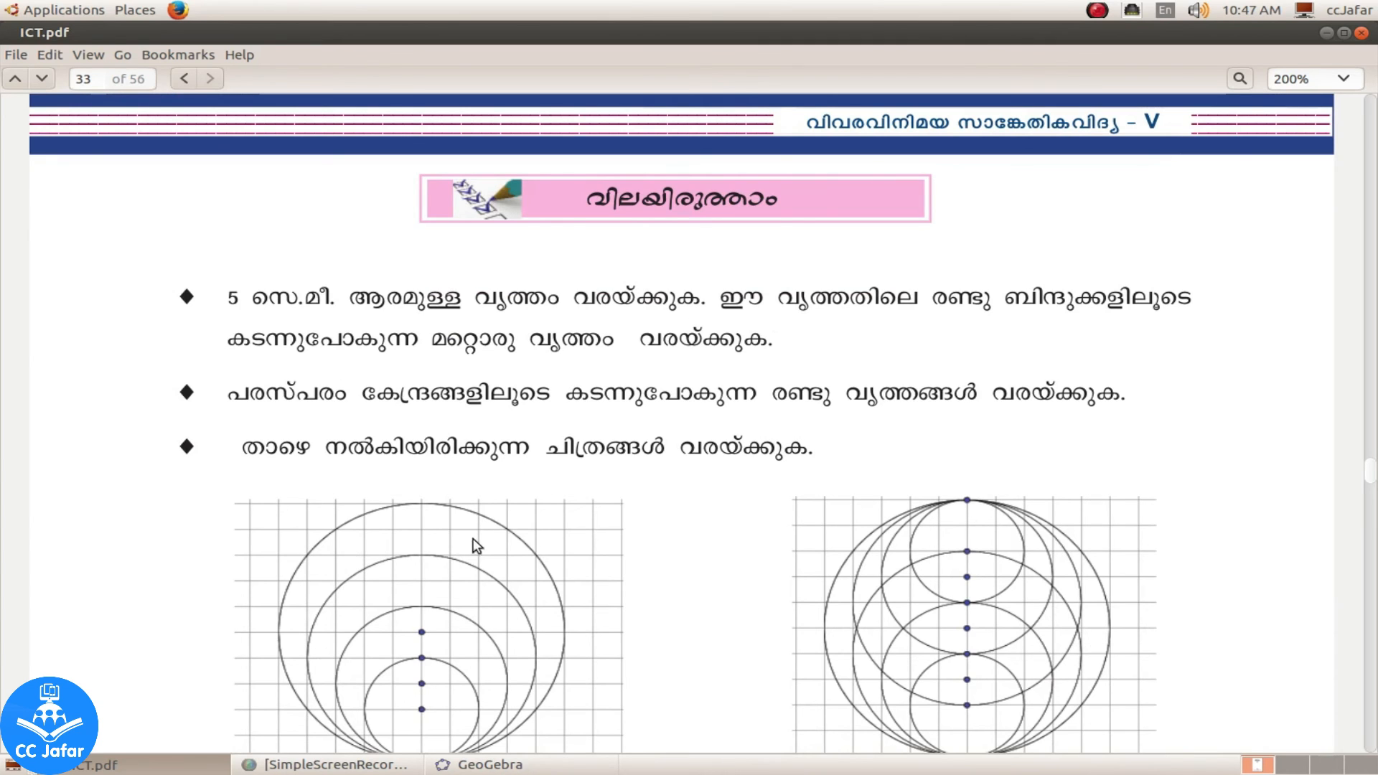
pyautogui.scroll(-10, 802, 562)
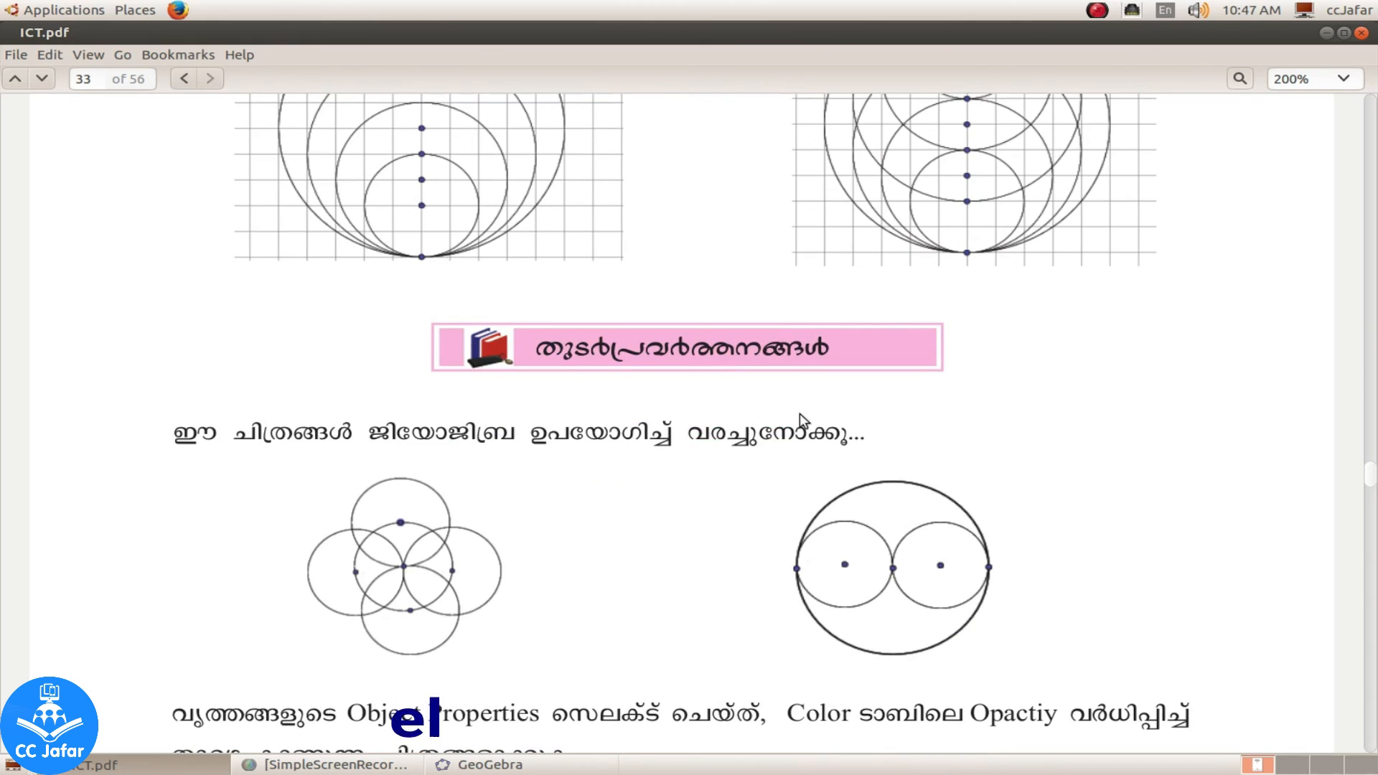
pyautogui.scroll(-7, 813, 568)
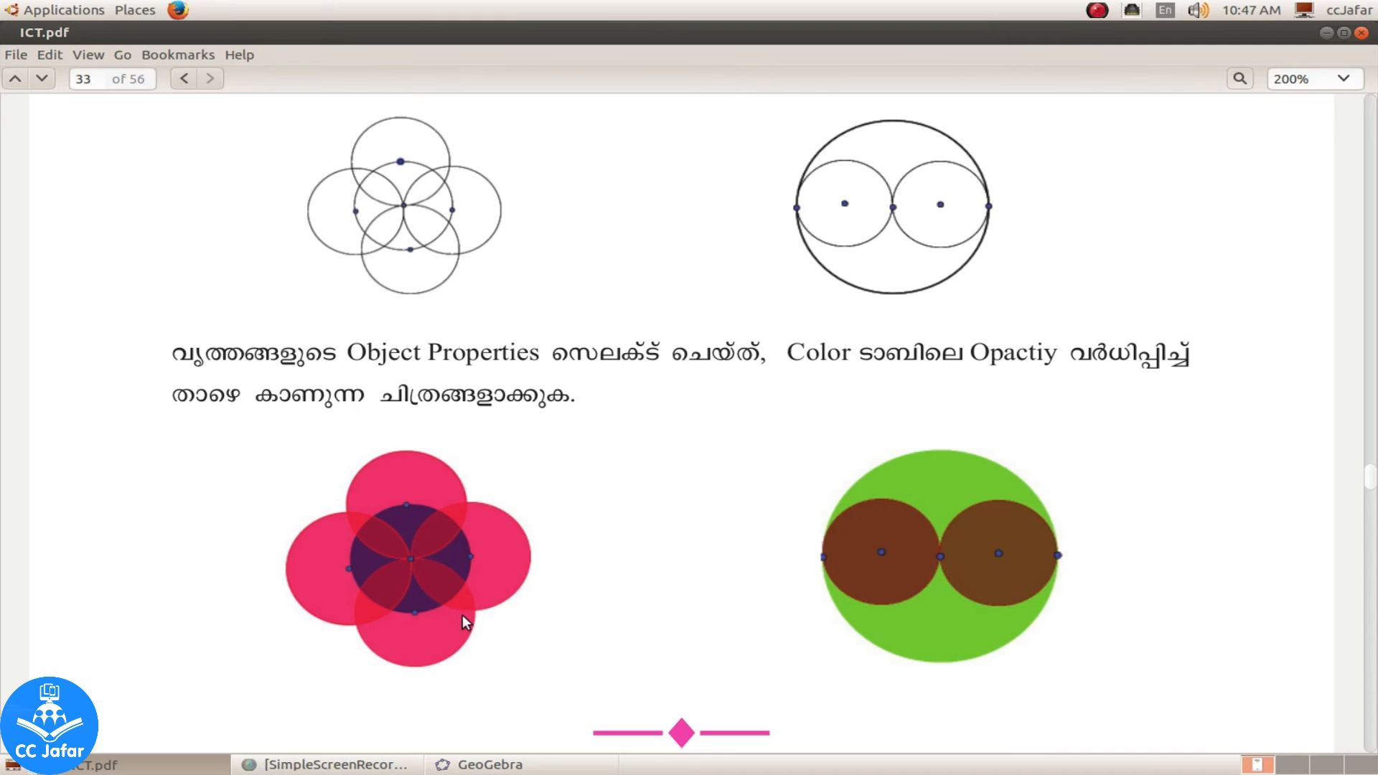
# Step: Return to GeoGebra and save the coloured flower drawing in the Desktop folder as a GeoGebra file named cc
pyautogui.click(490, 764)
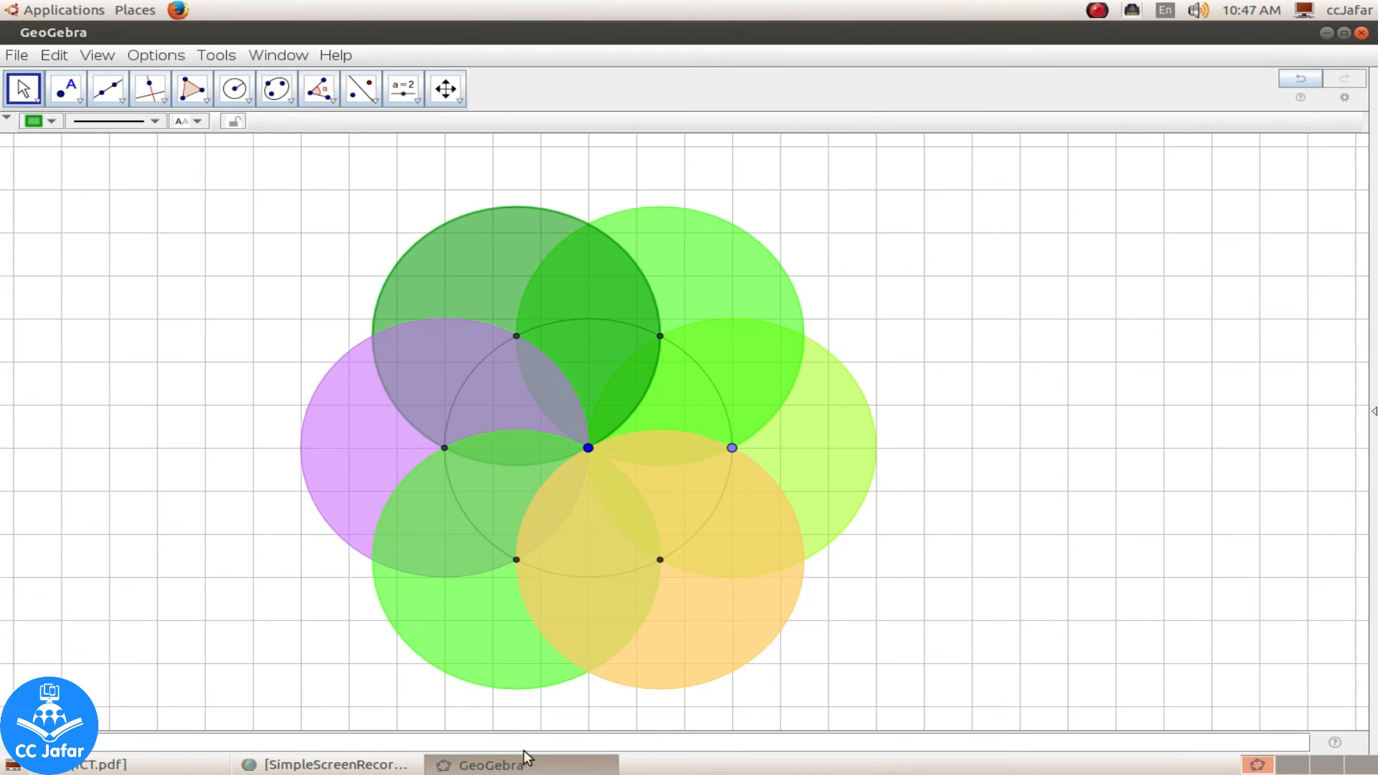
pyautogui.click(15, 57)
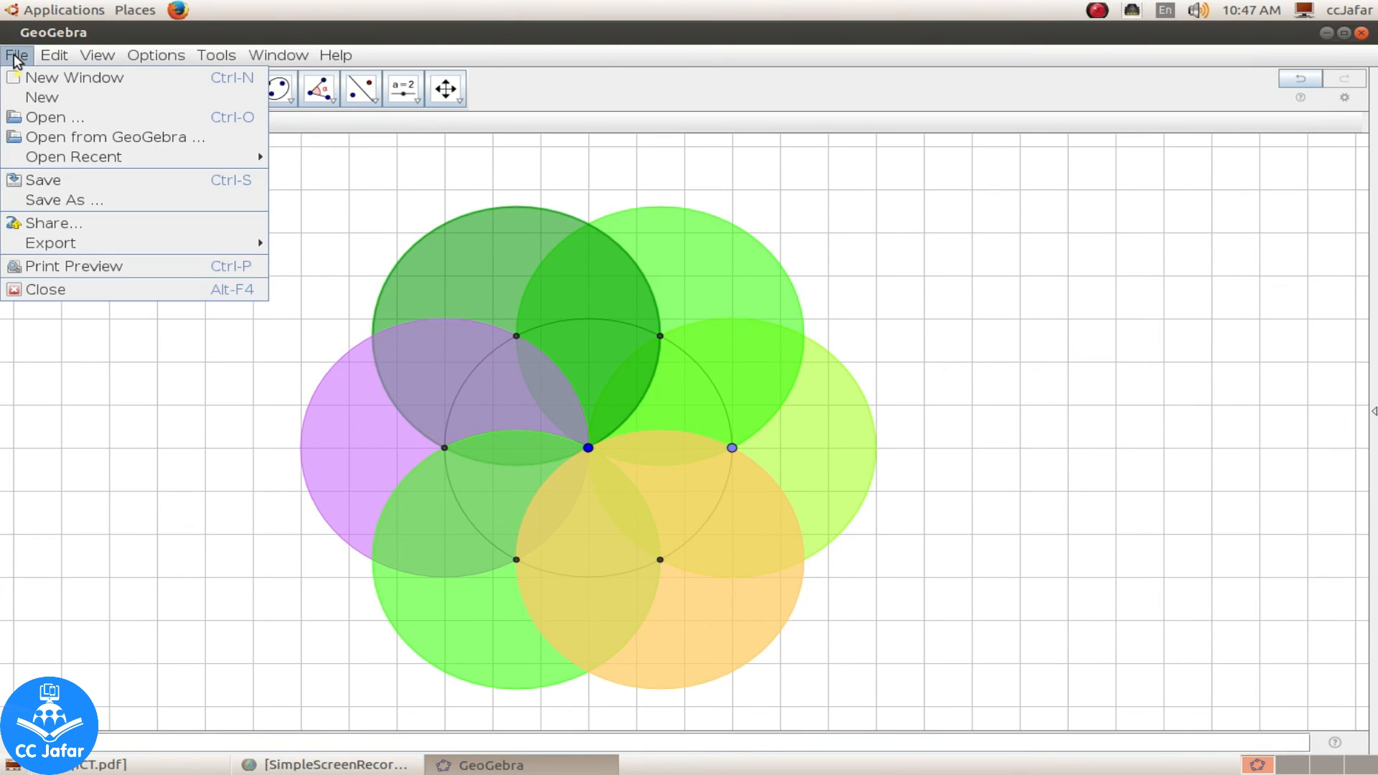
pyautogui.click(37, 180)
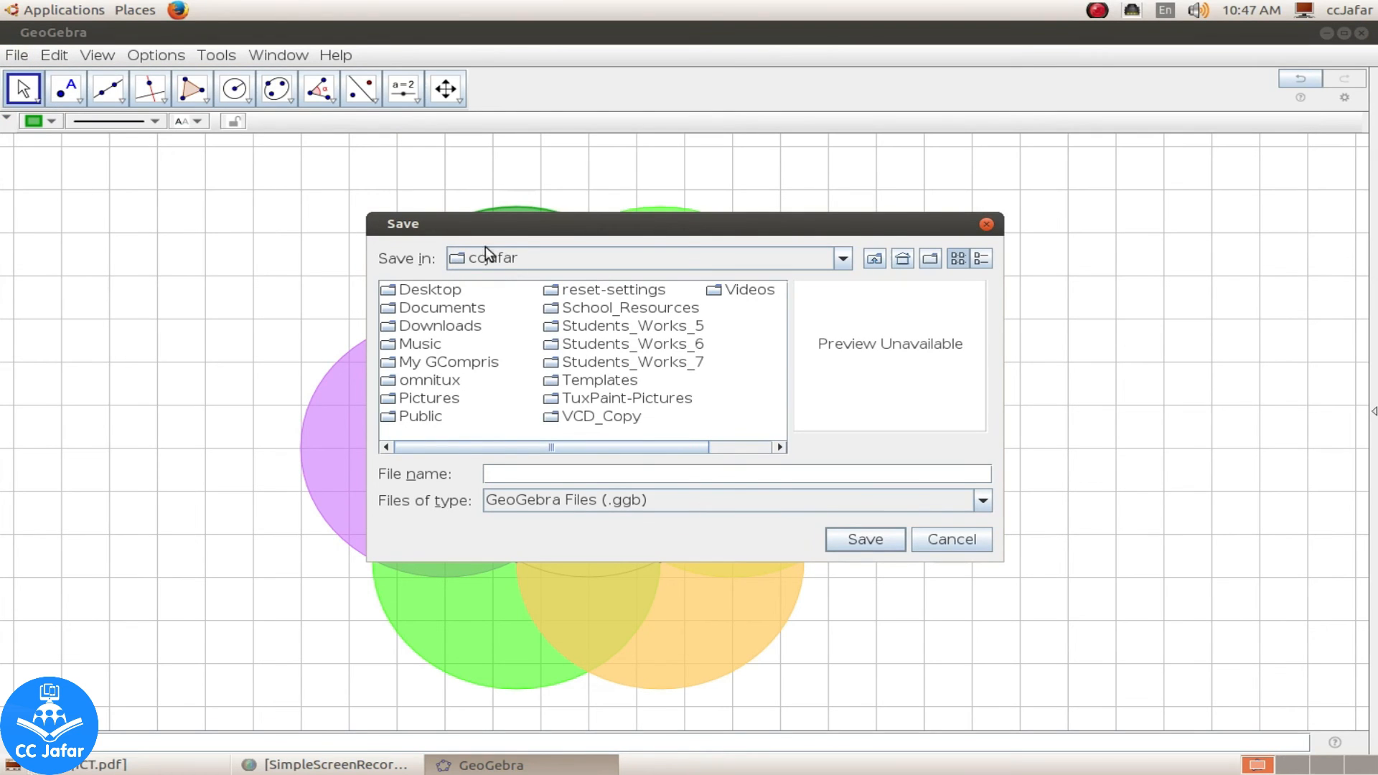
pyautogui.doubleClick(388, 294)
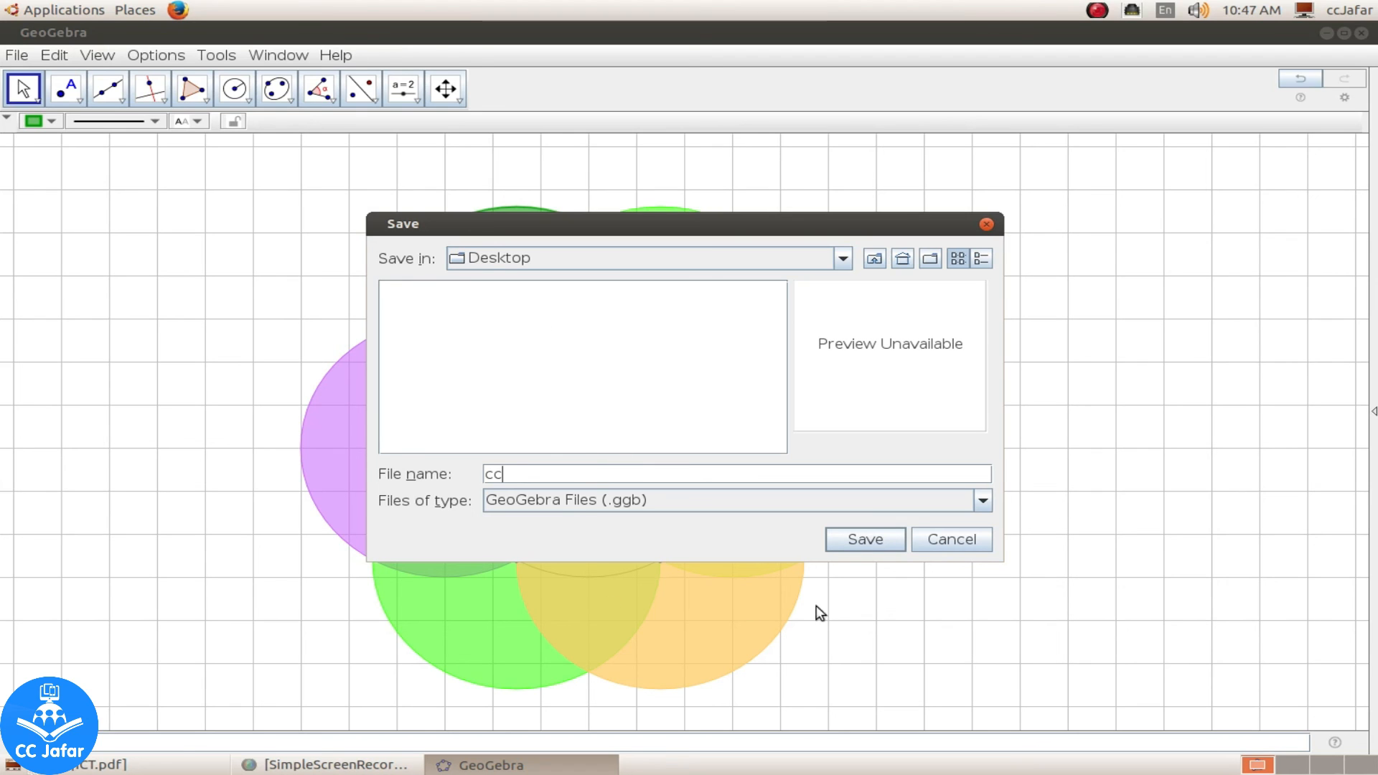
pyautogui.click(854, 540)
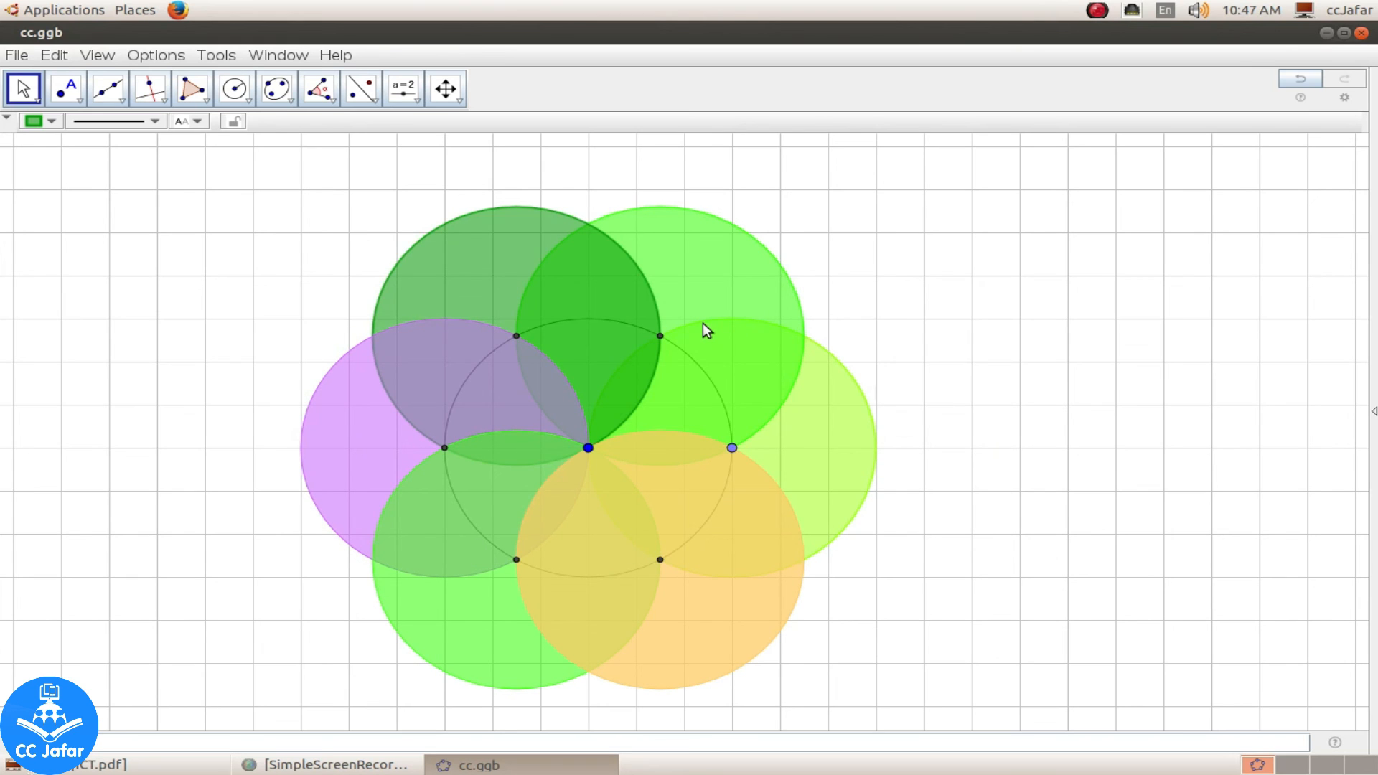
# Step: Check the desktop for the saved cc.ggb file and return to the drawing
pyautogui.click(1326, 33)
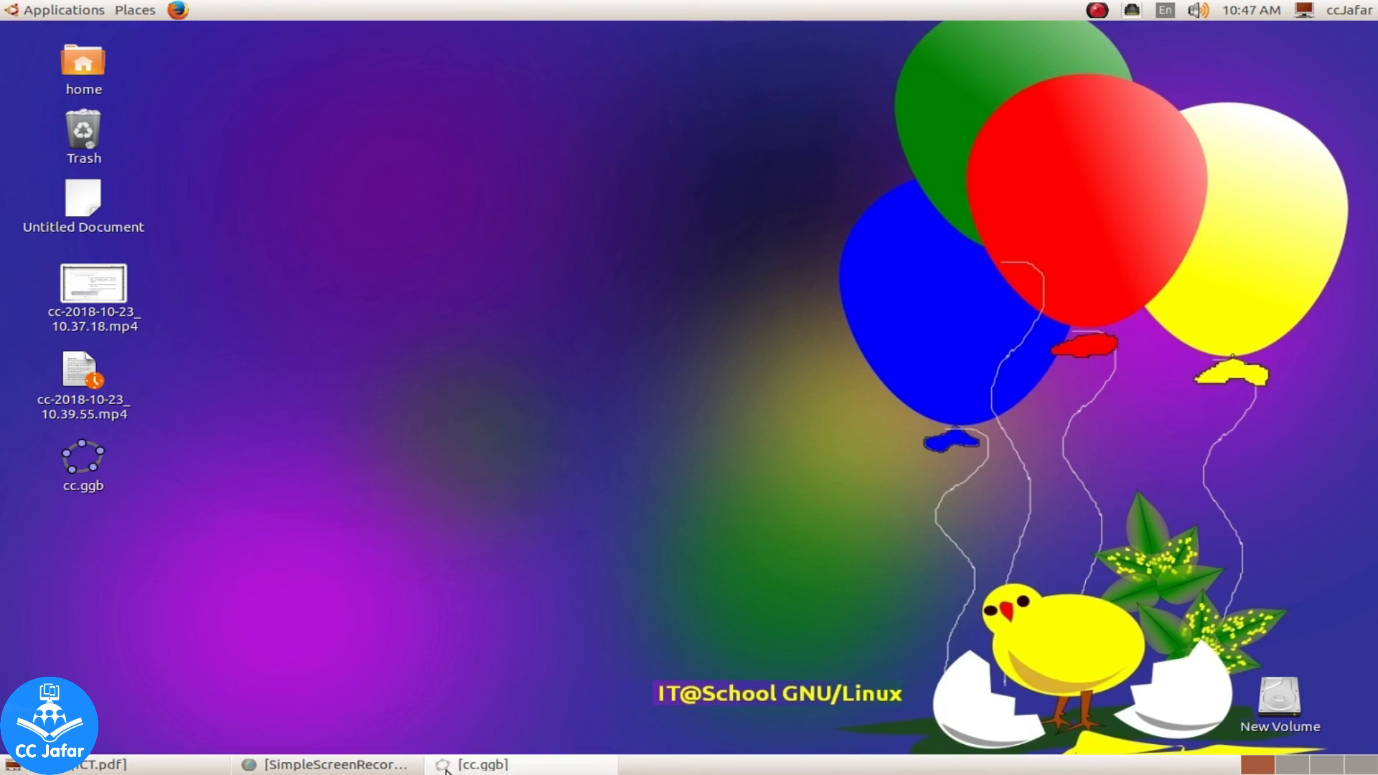
pyautogui.click(488, 765)
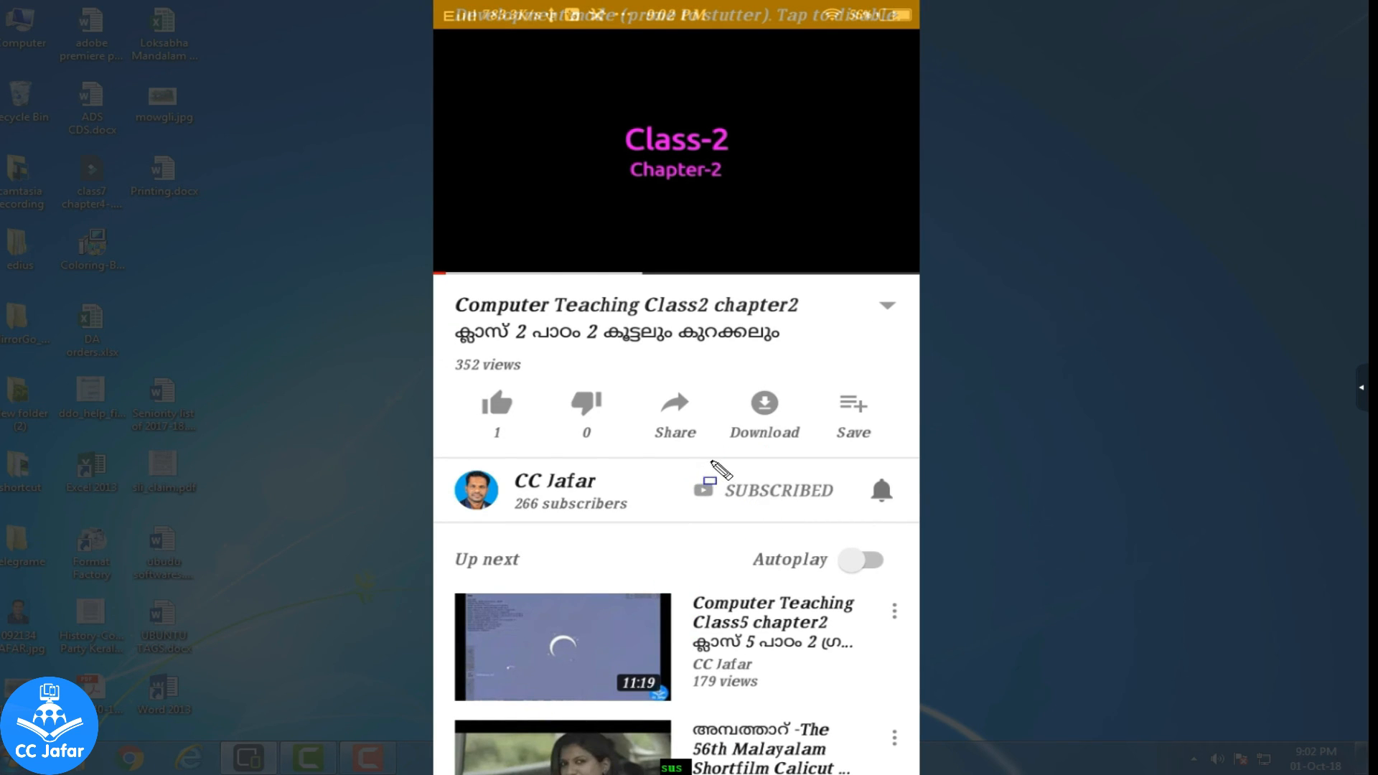
pyautogui.moveTo(710, 460)
pyautogui.mouseDown()
pyautogui.moveTo(747, 522)
pyautogui.moveTo(852, 518)
pyautogui.mouseUp()
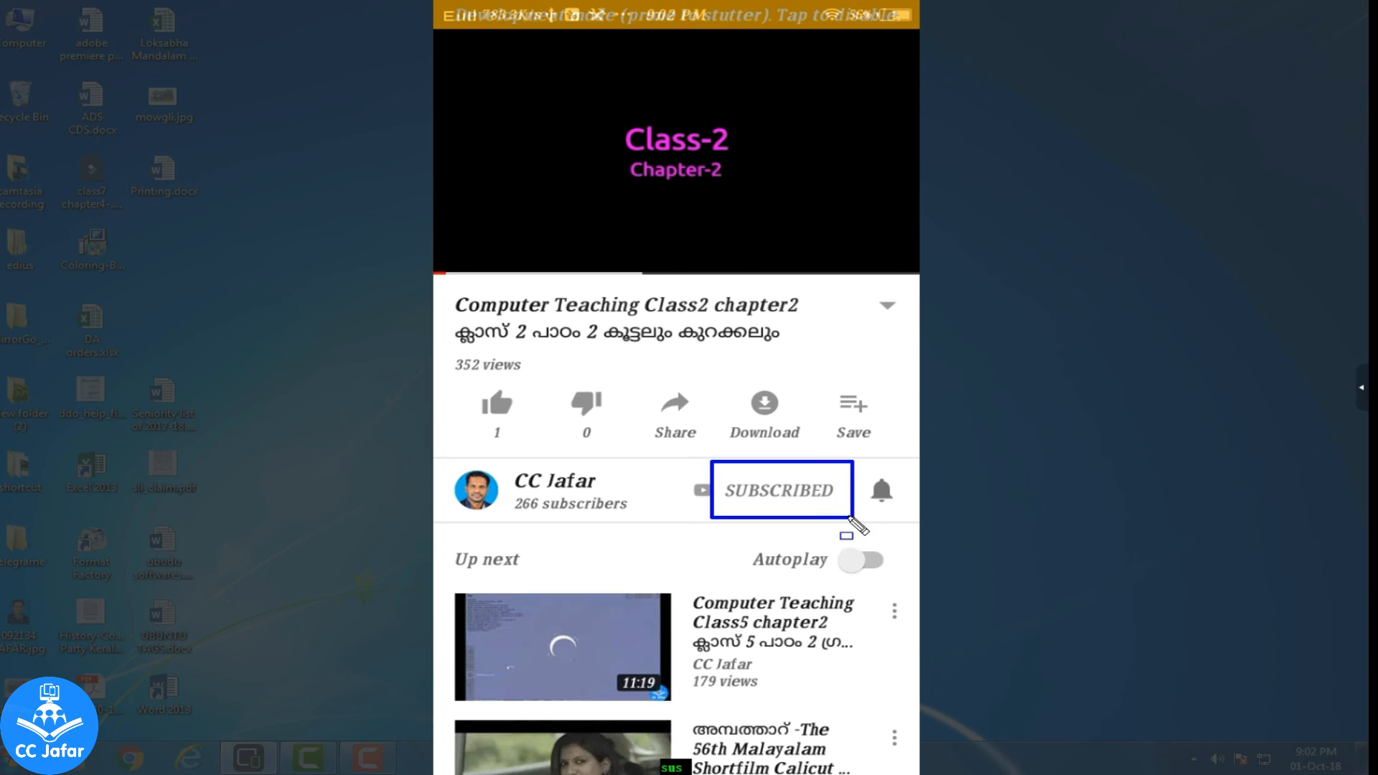
pyautogui.press('Escape')
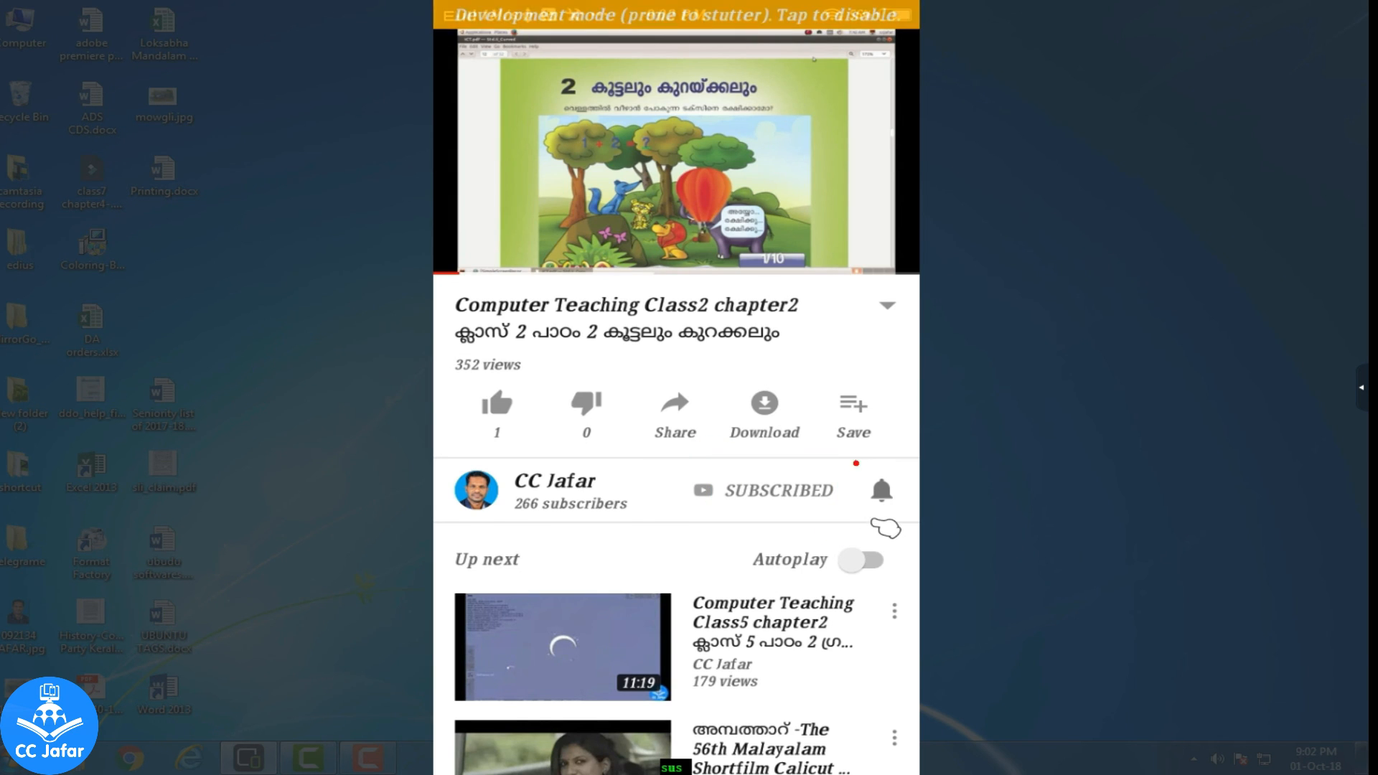
pyautogui.hotkey('ctrl', 'shift', 'd')
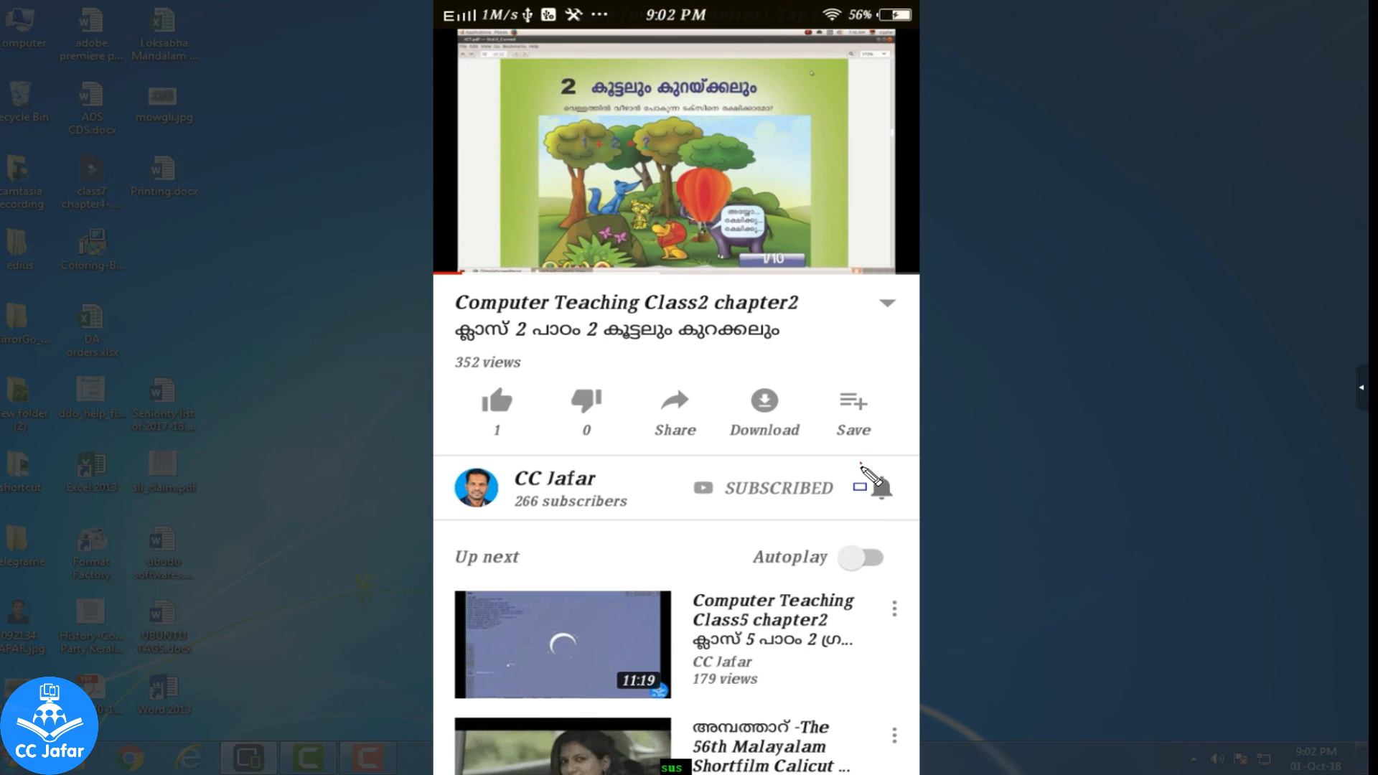
pyautogui.moveTo(861, 464); pyautogui.dragTo(909, 514)
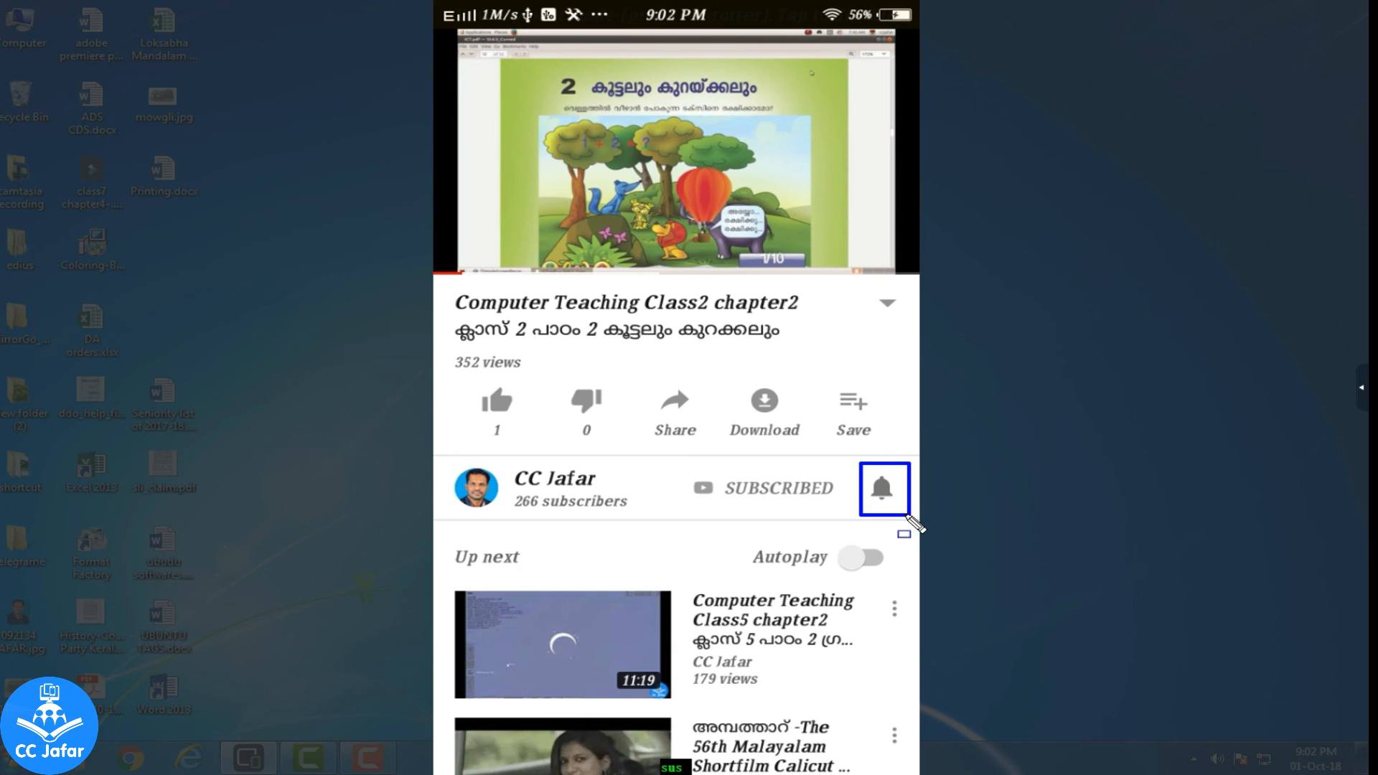